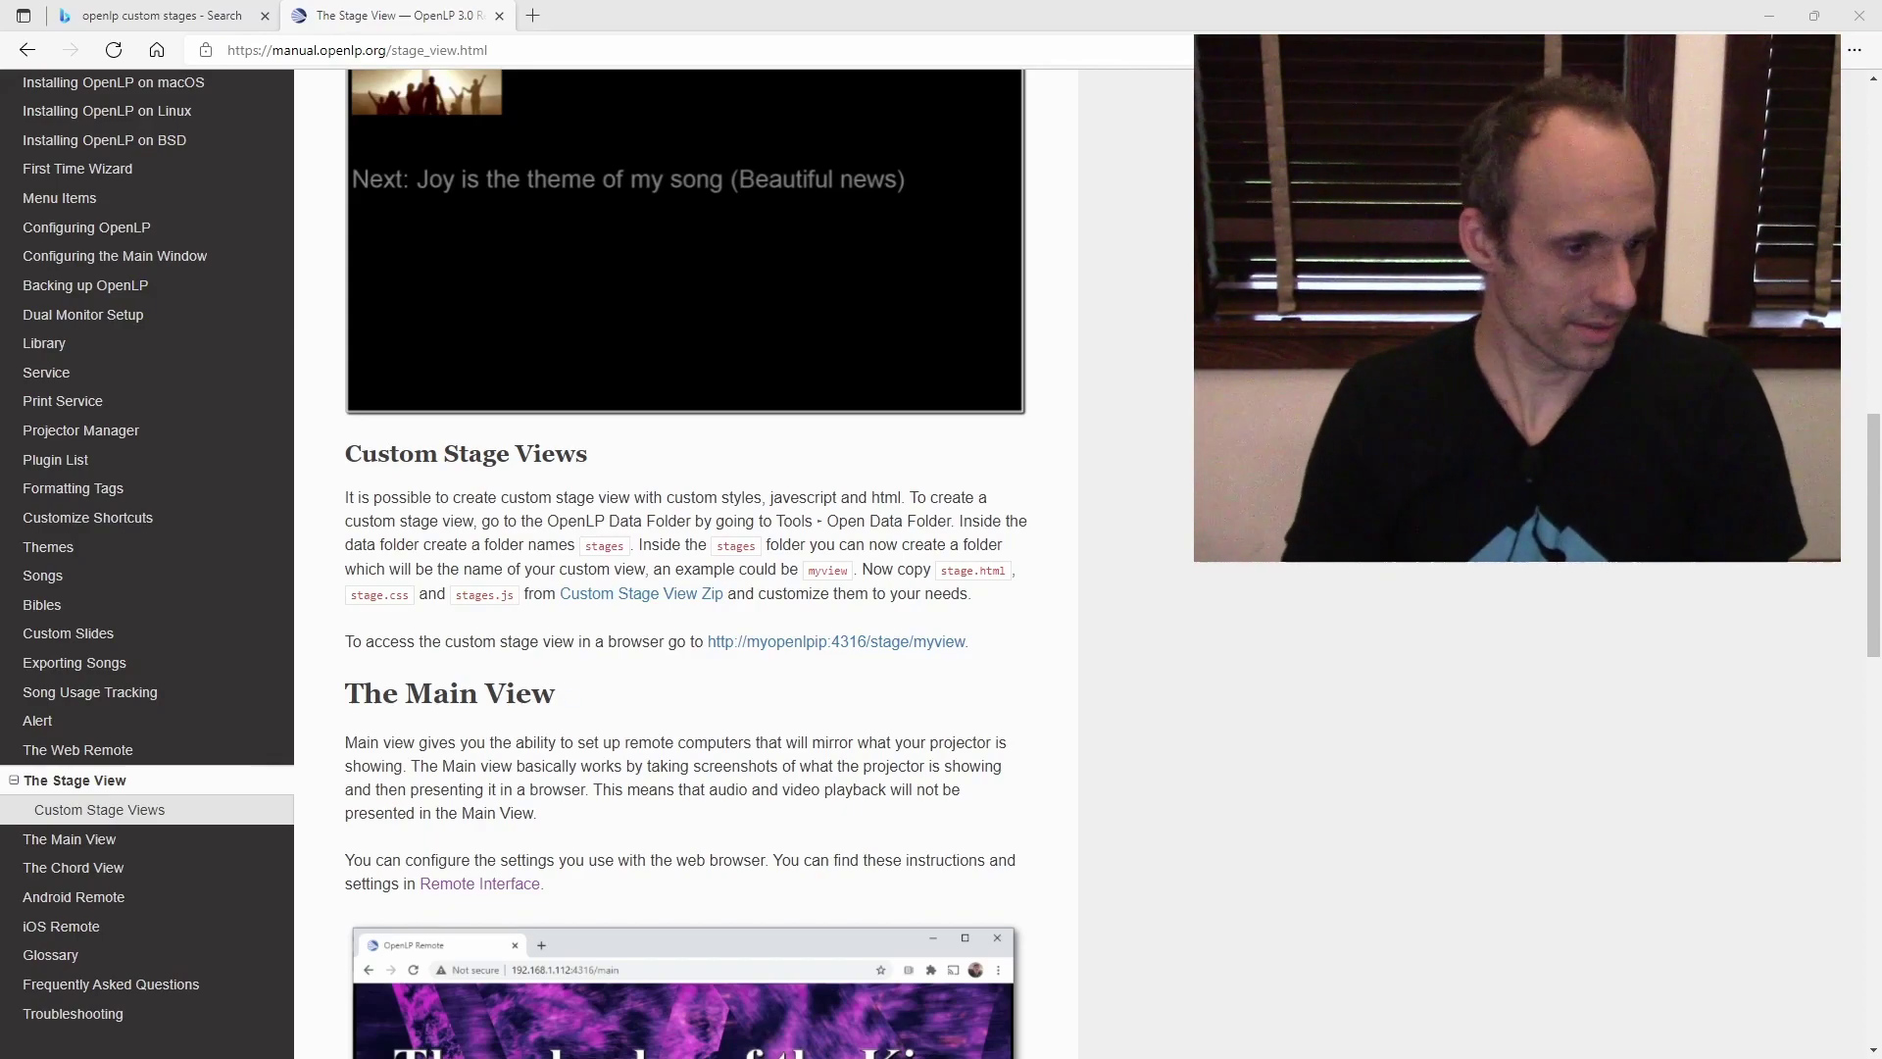
scroll(686, 563, "down", 2)
scroll(686, 564, "up", 2)
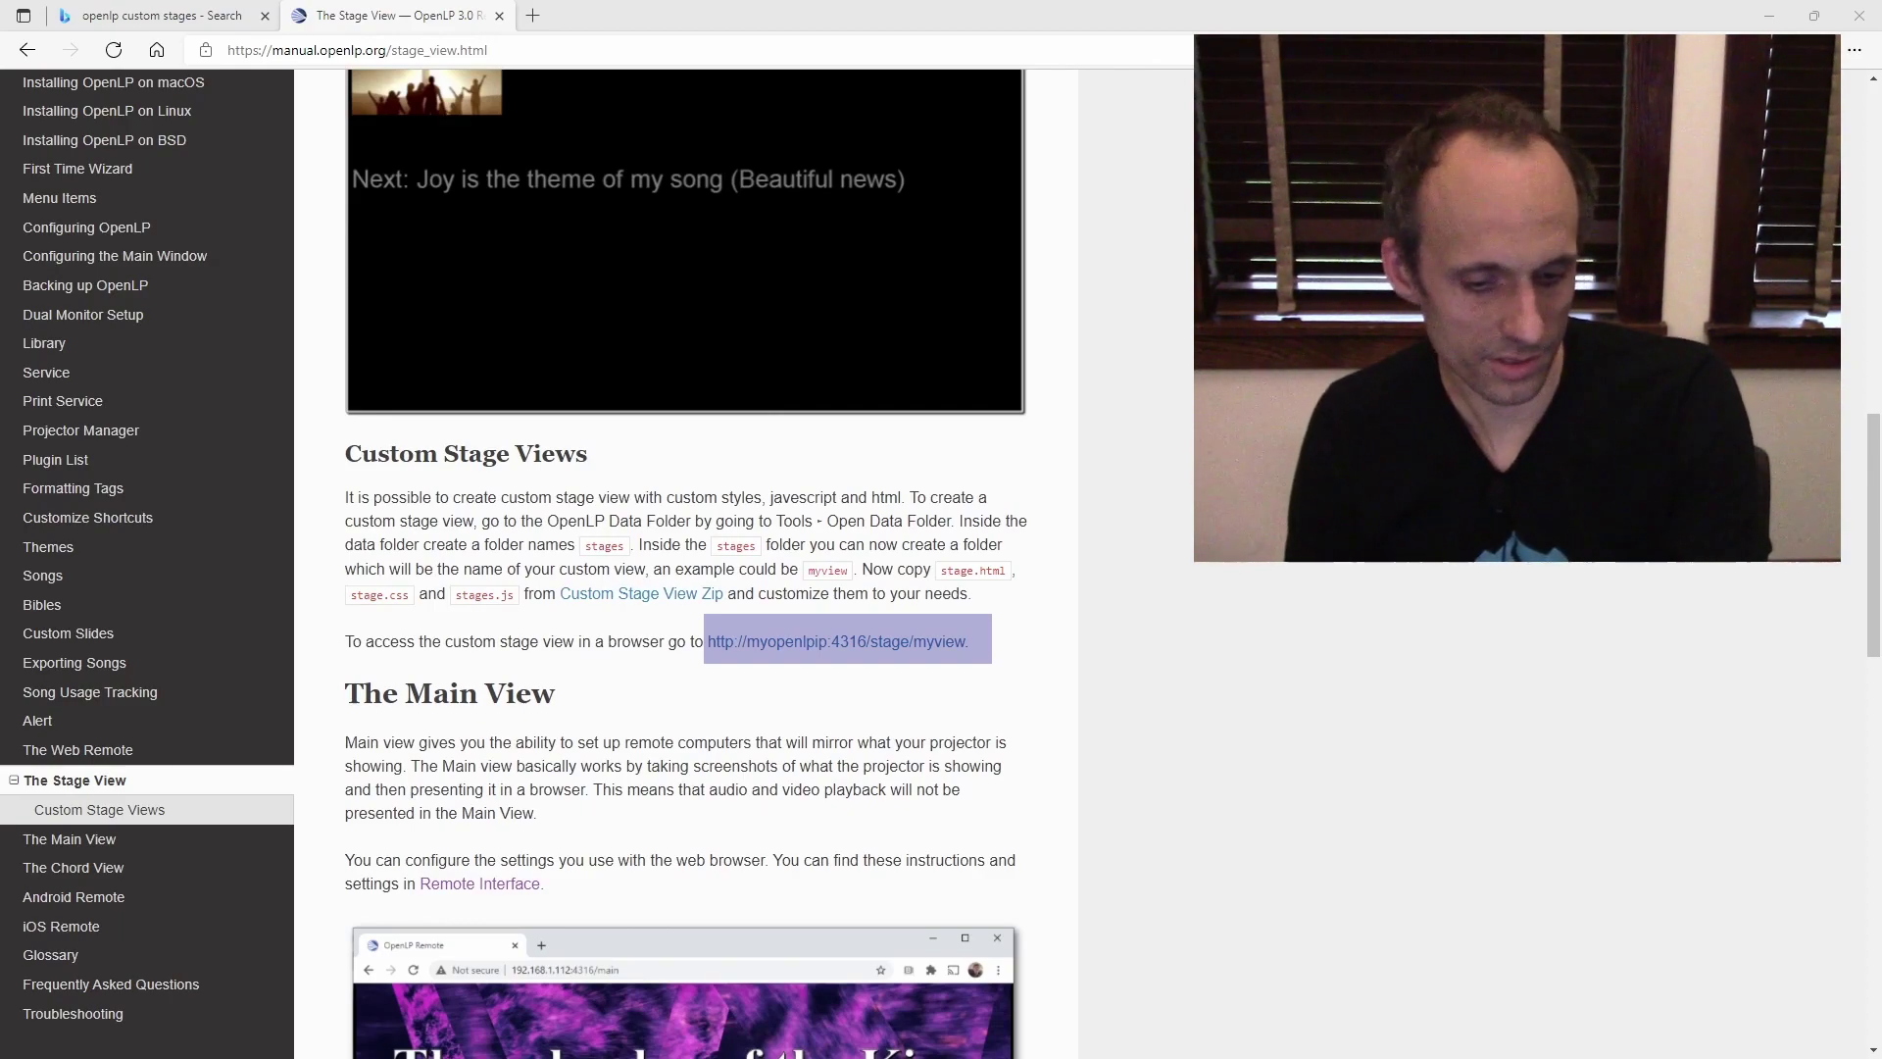
middle_click(686, 593)
left_click(668, 16)
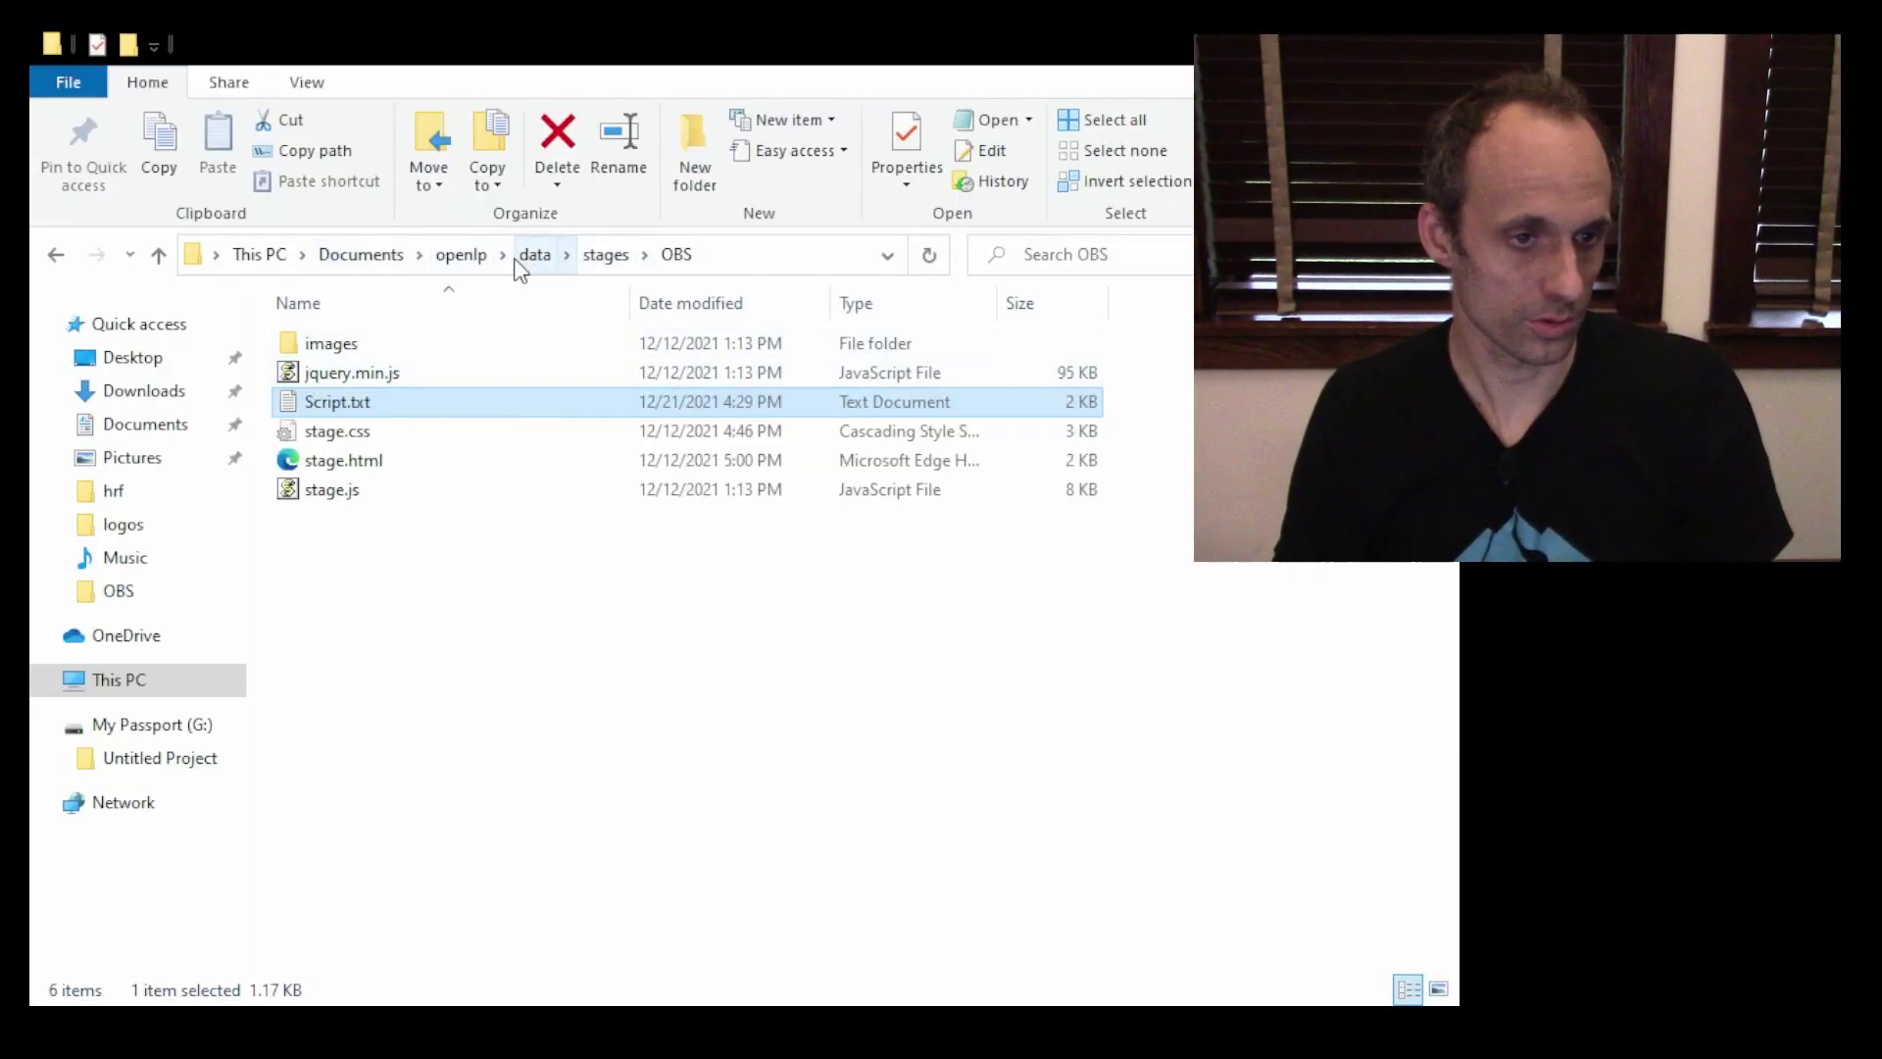
Navigate from the openlp folder into data > stages
left_click(471, 257)
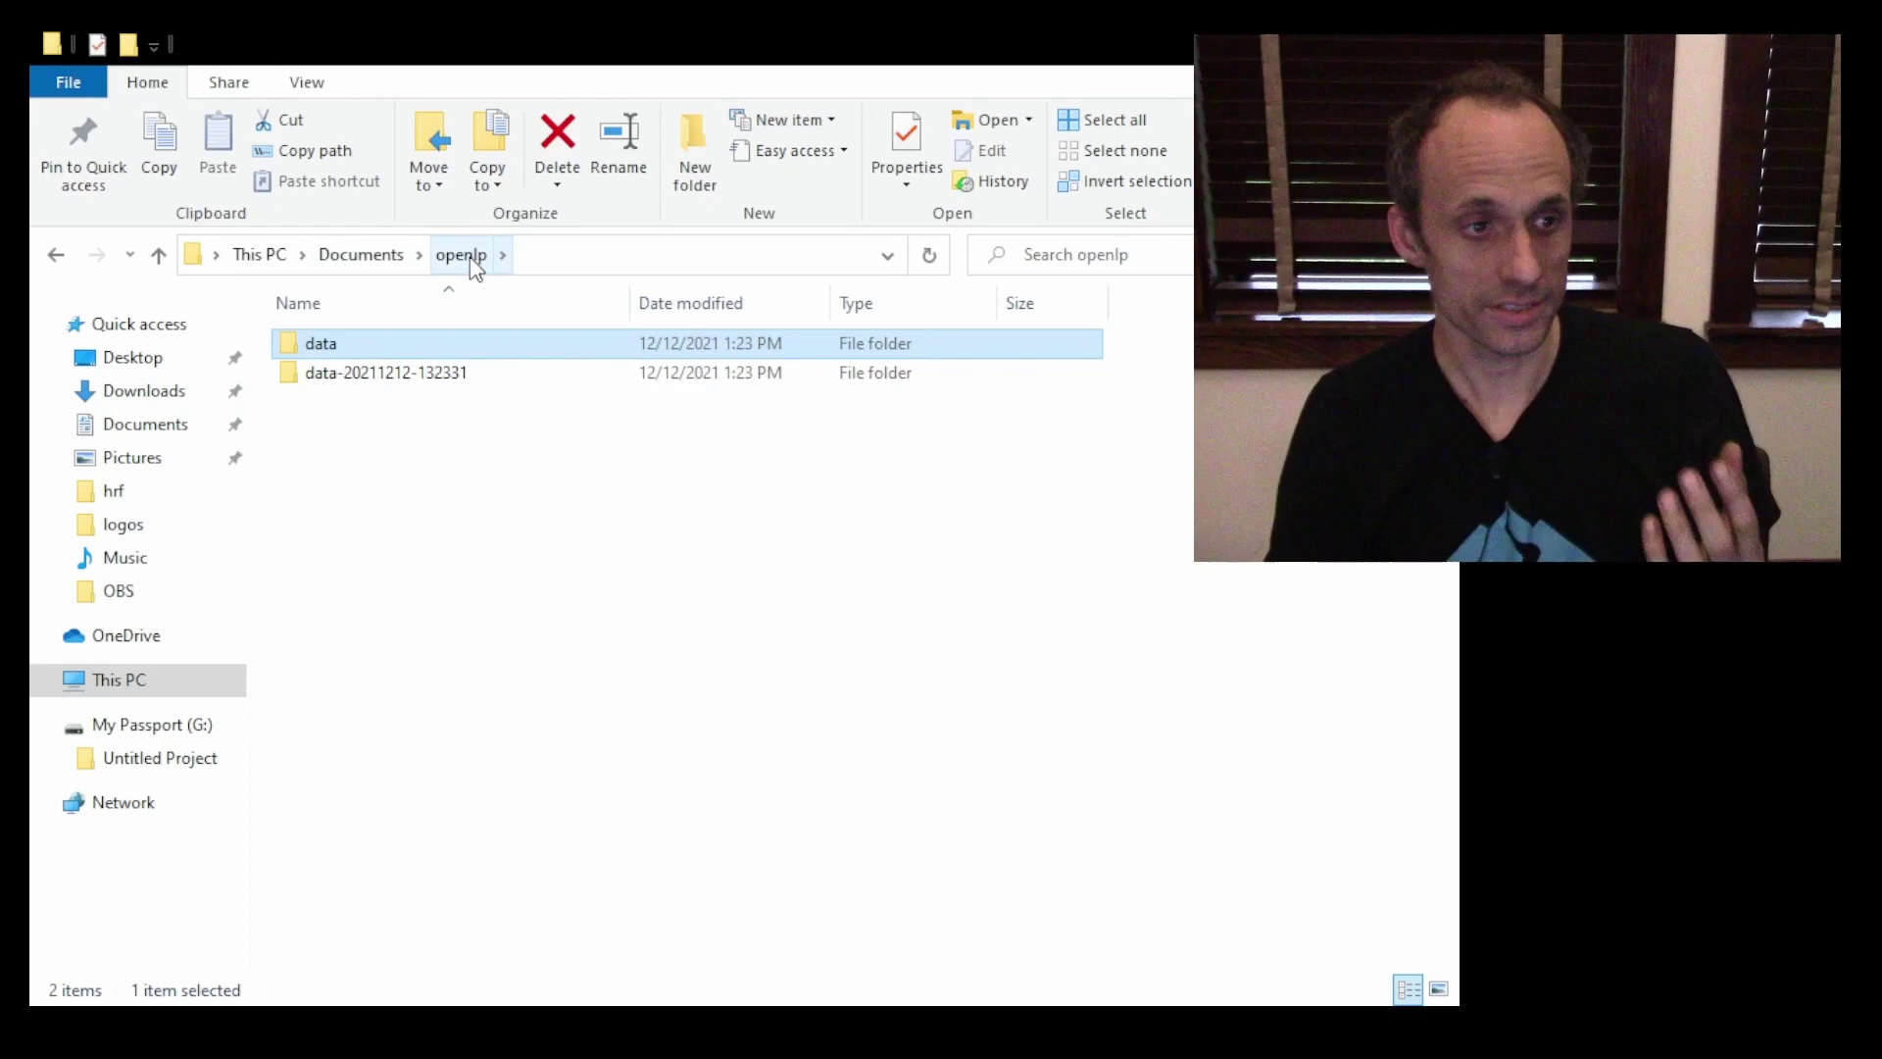
double_click(318, 343)
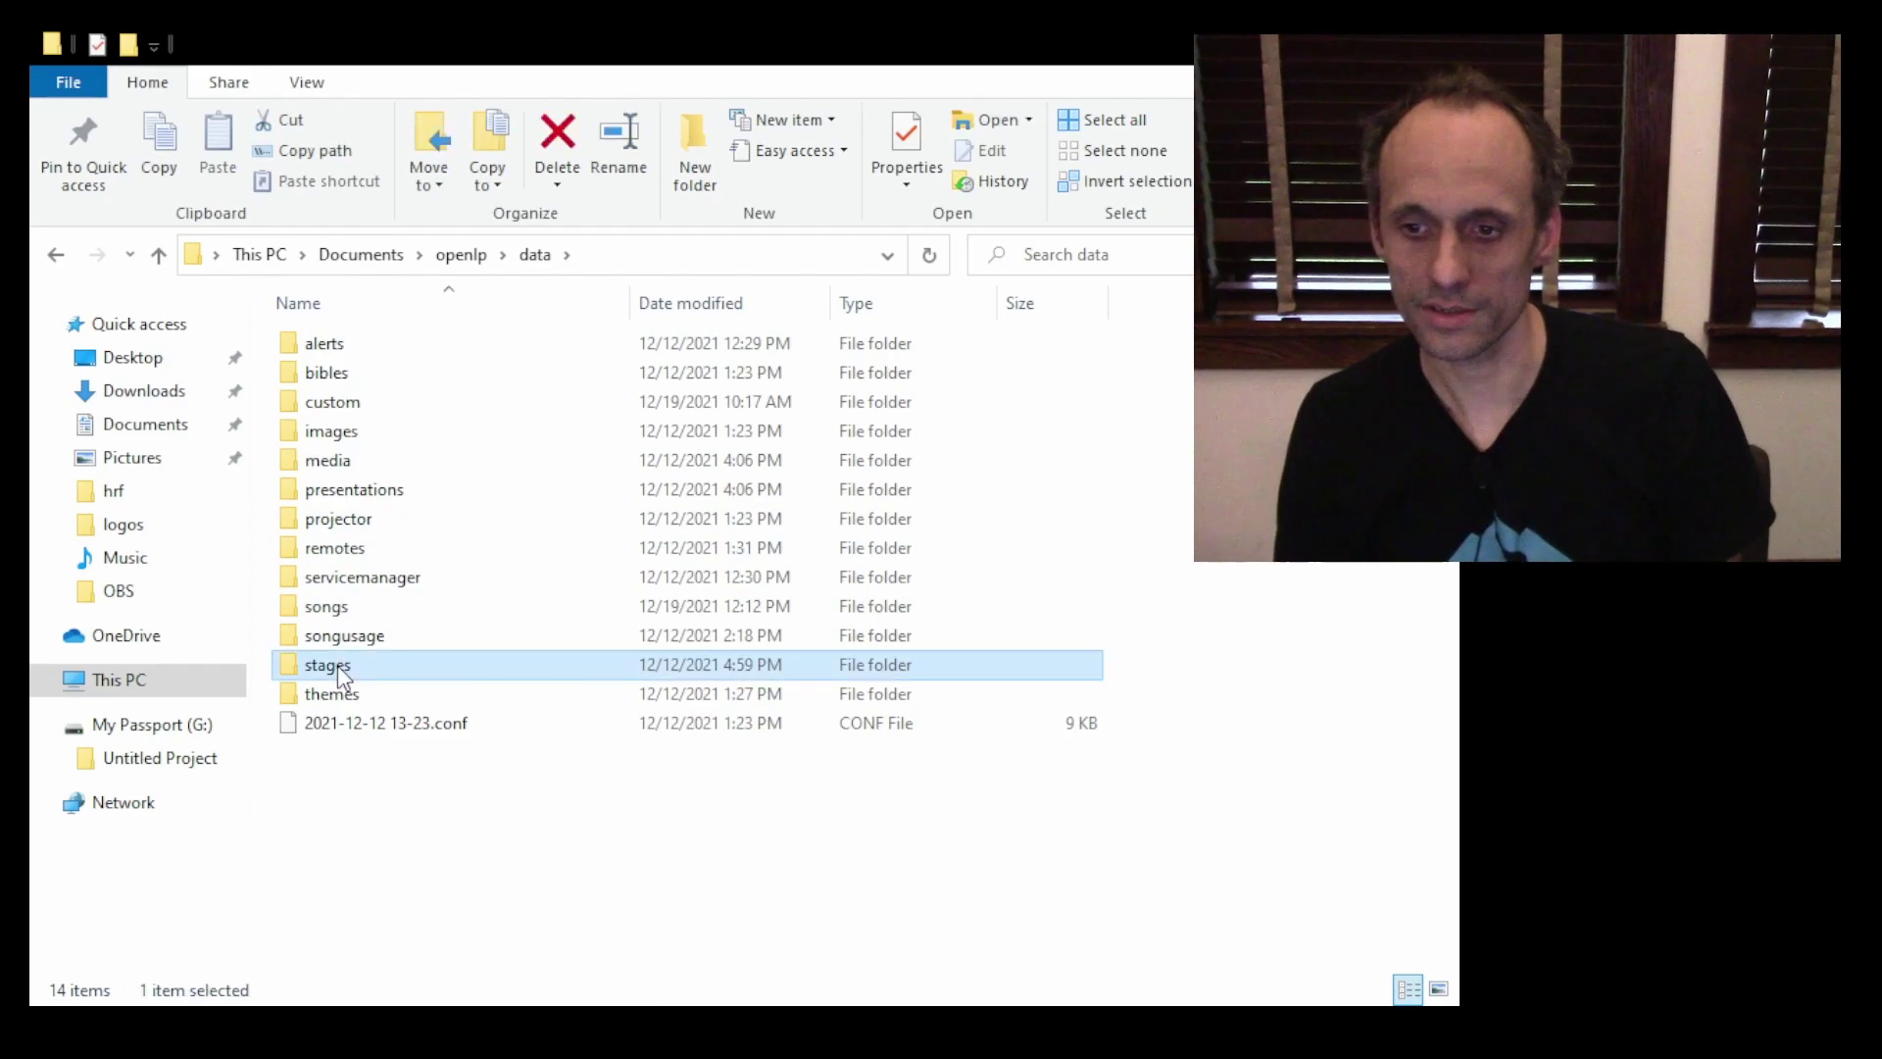
double_click(337, 666)
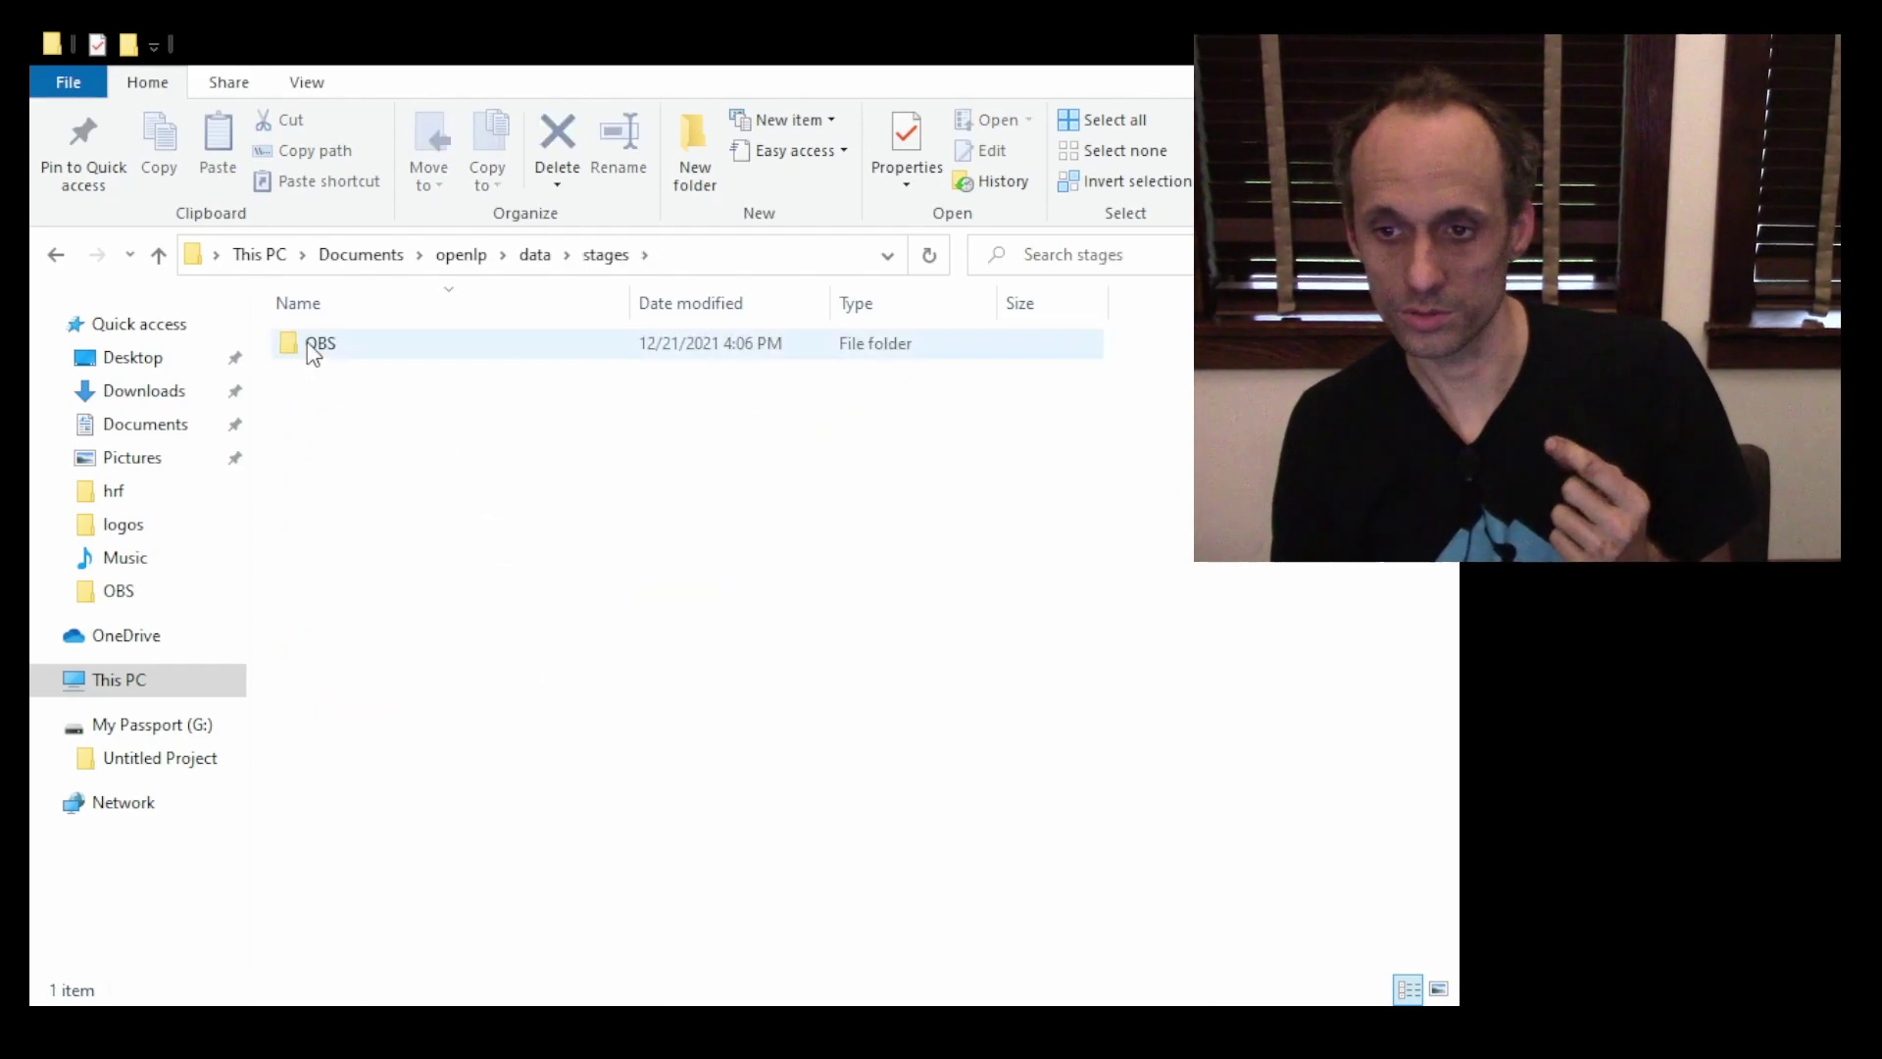
Create a new folder named Demo inside the stages folder
left_click(691, 152)
type("Dempo")
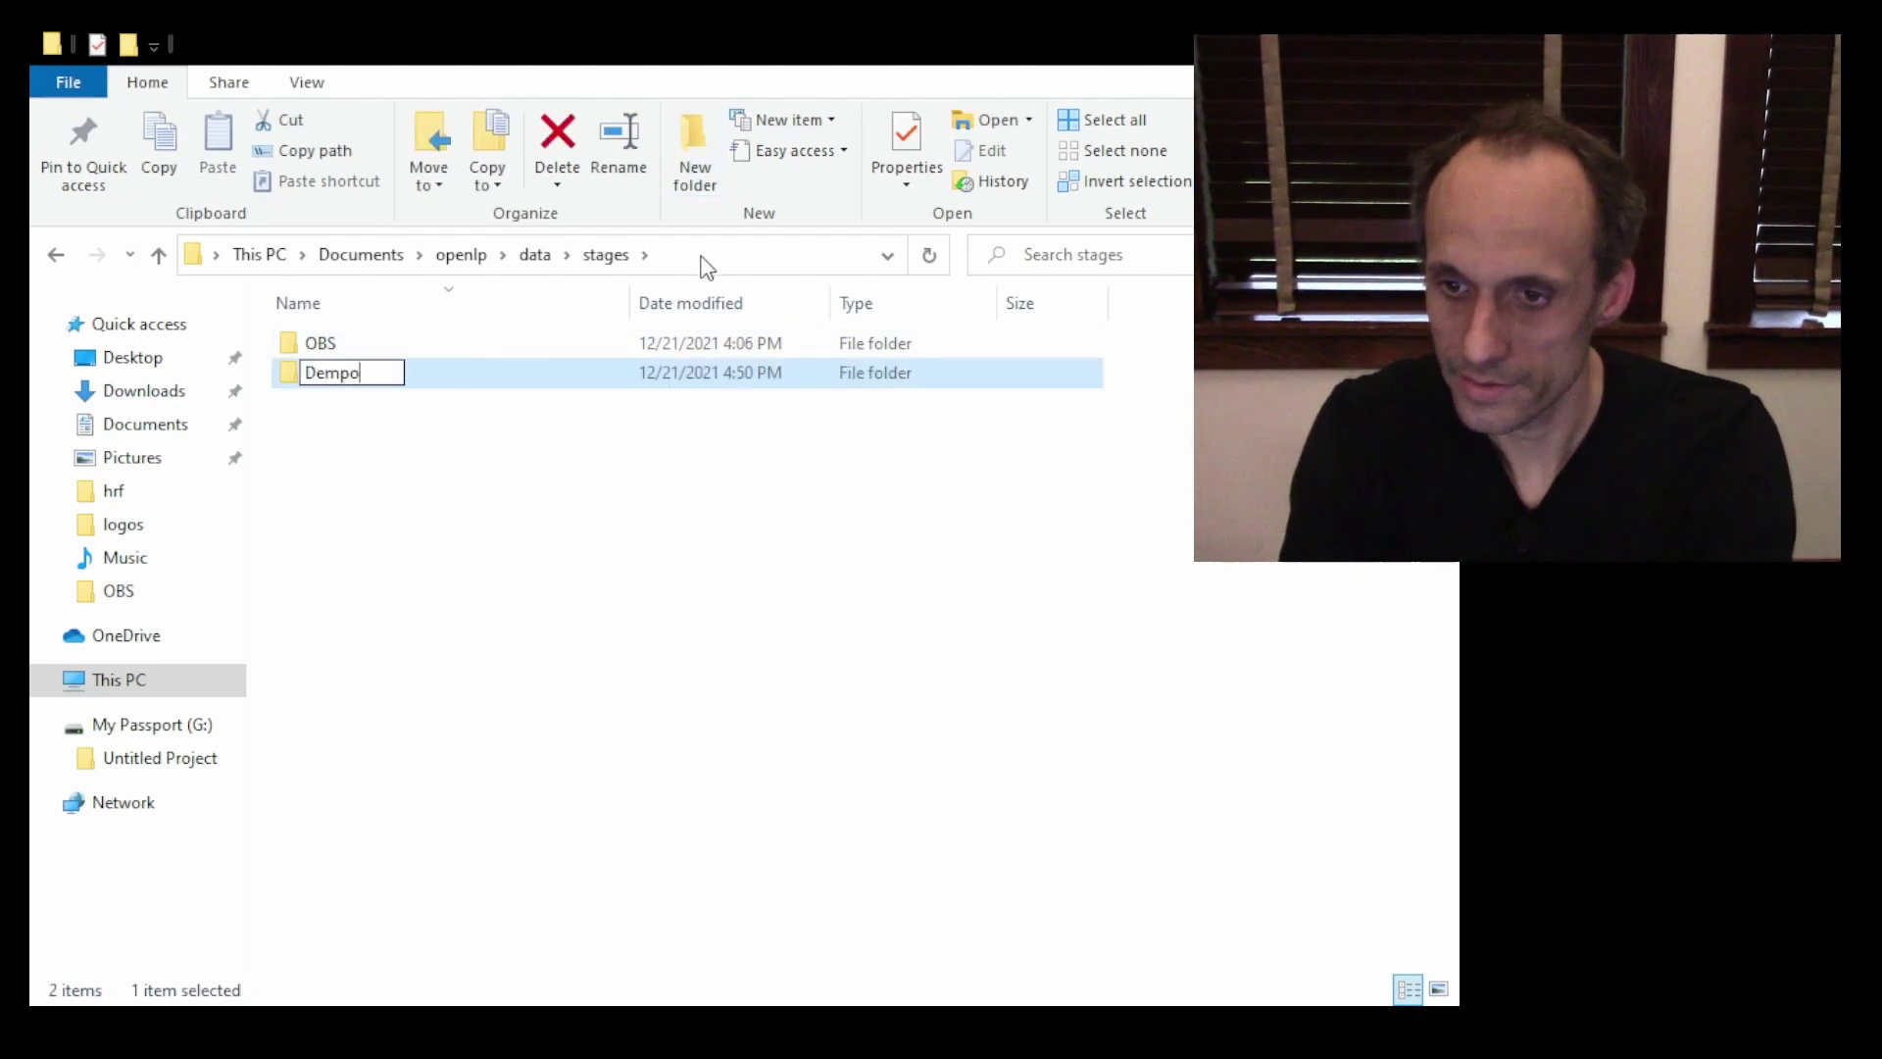
key("BackSpace")
type("o")
key("Return")
key("Return")
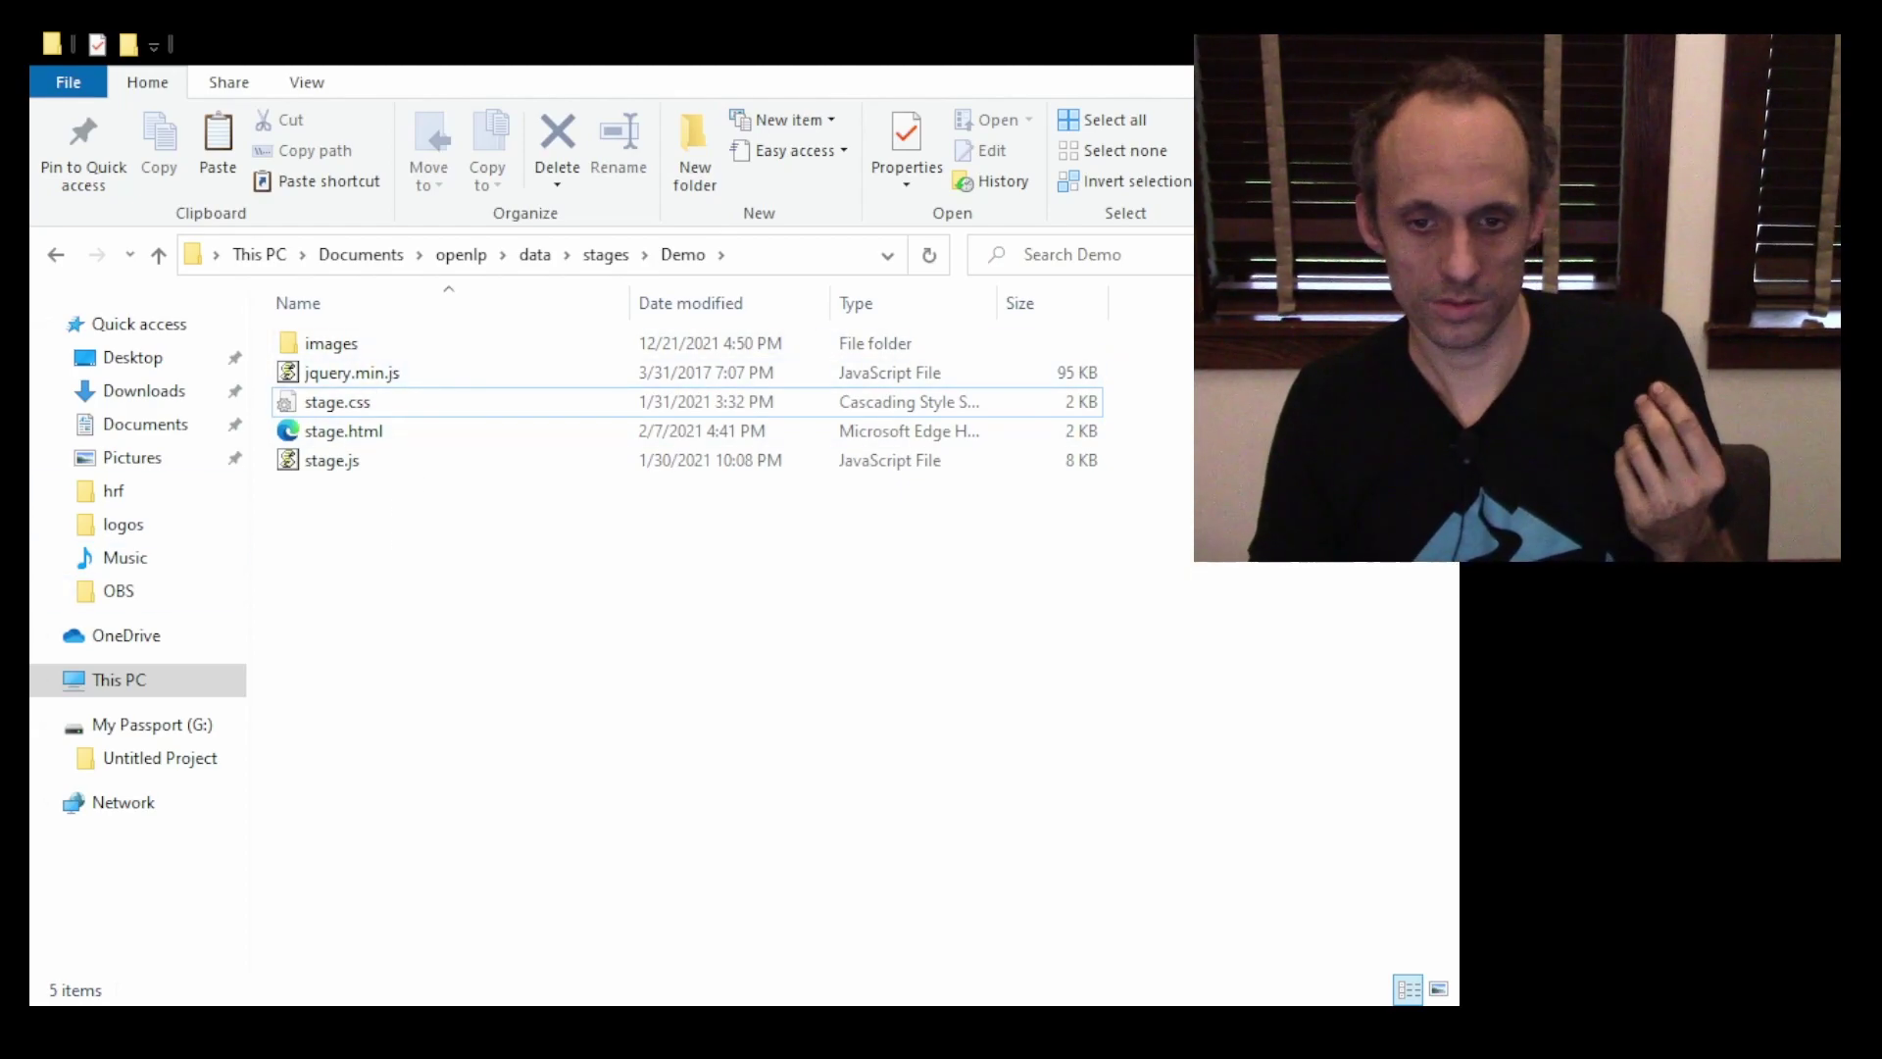
Select the Demo folder's stage.html and open it for editing
left_click(327, 434)
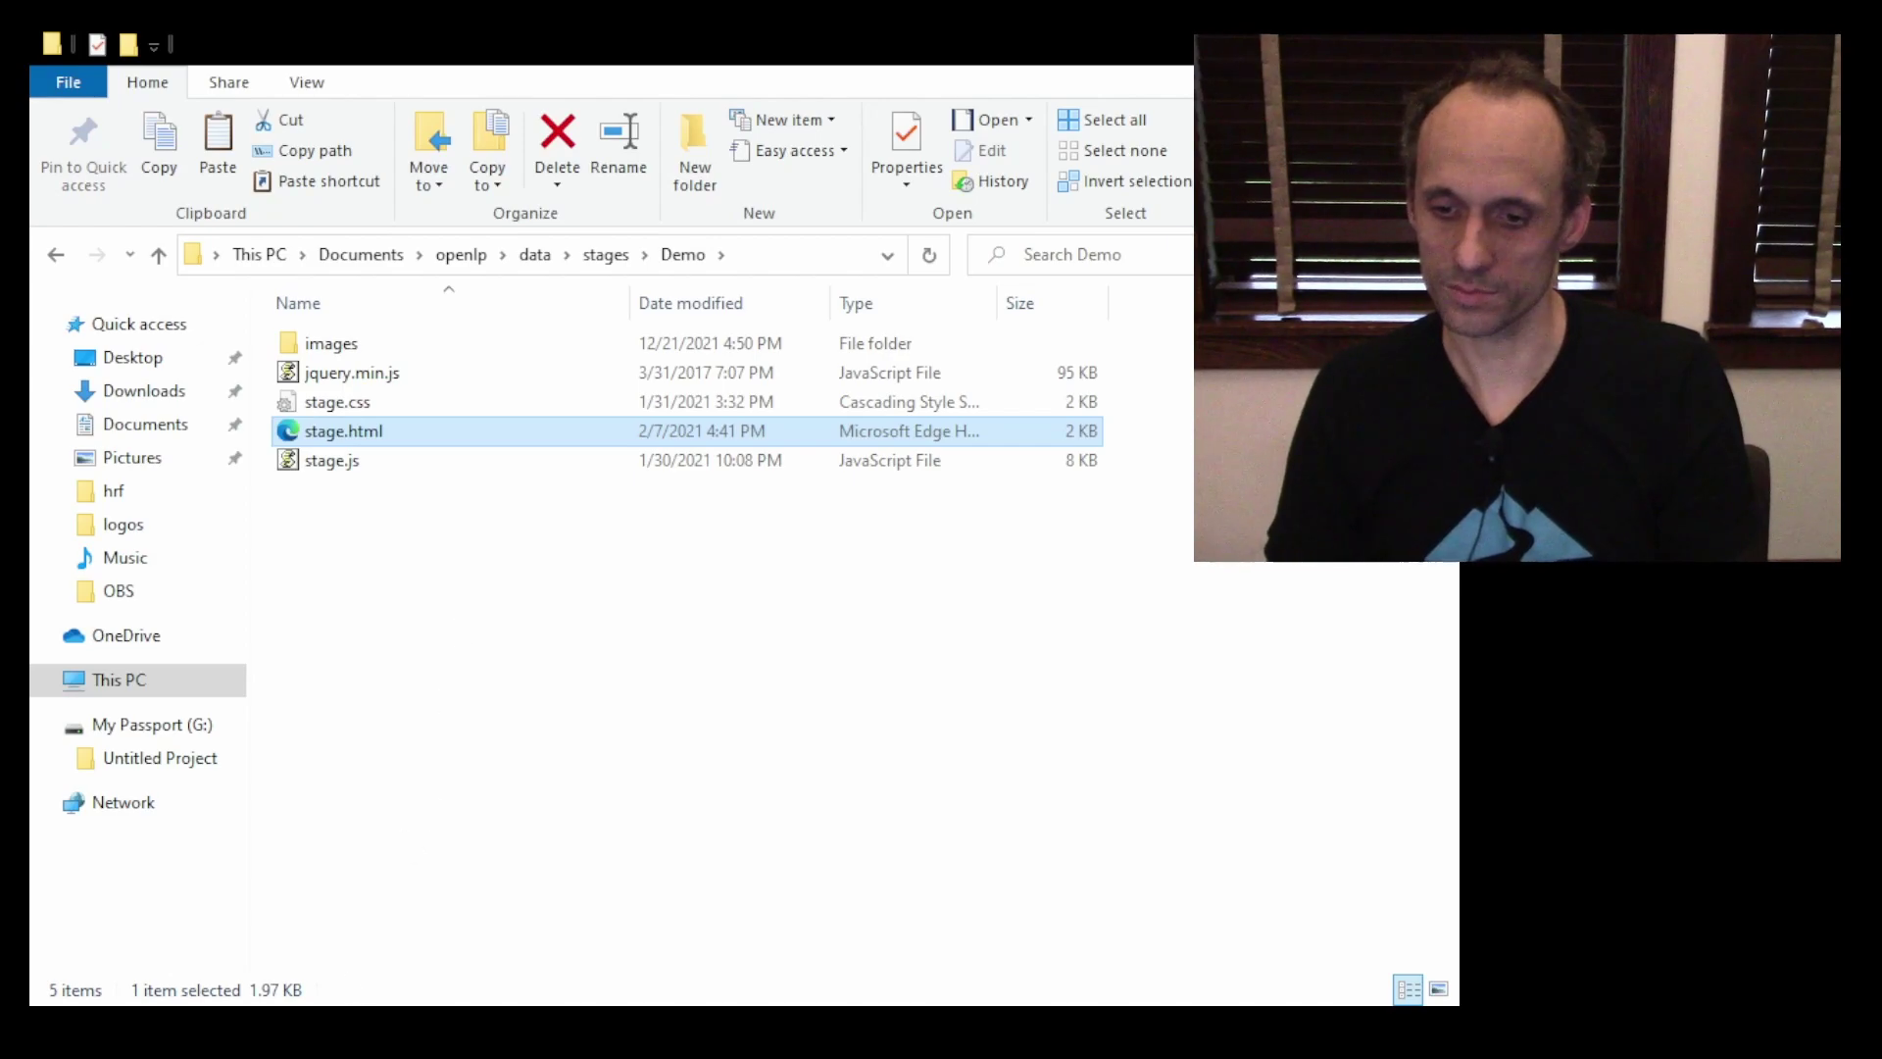
left_click(978, 752)
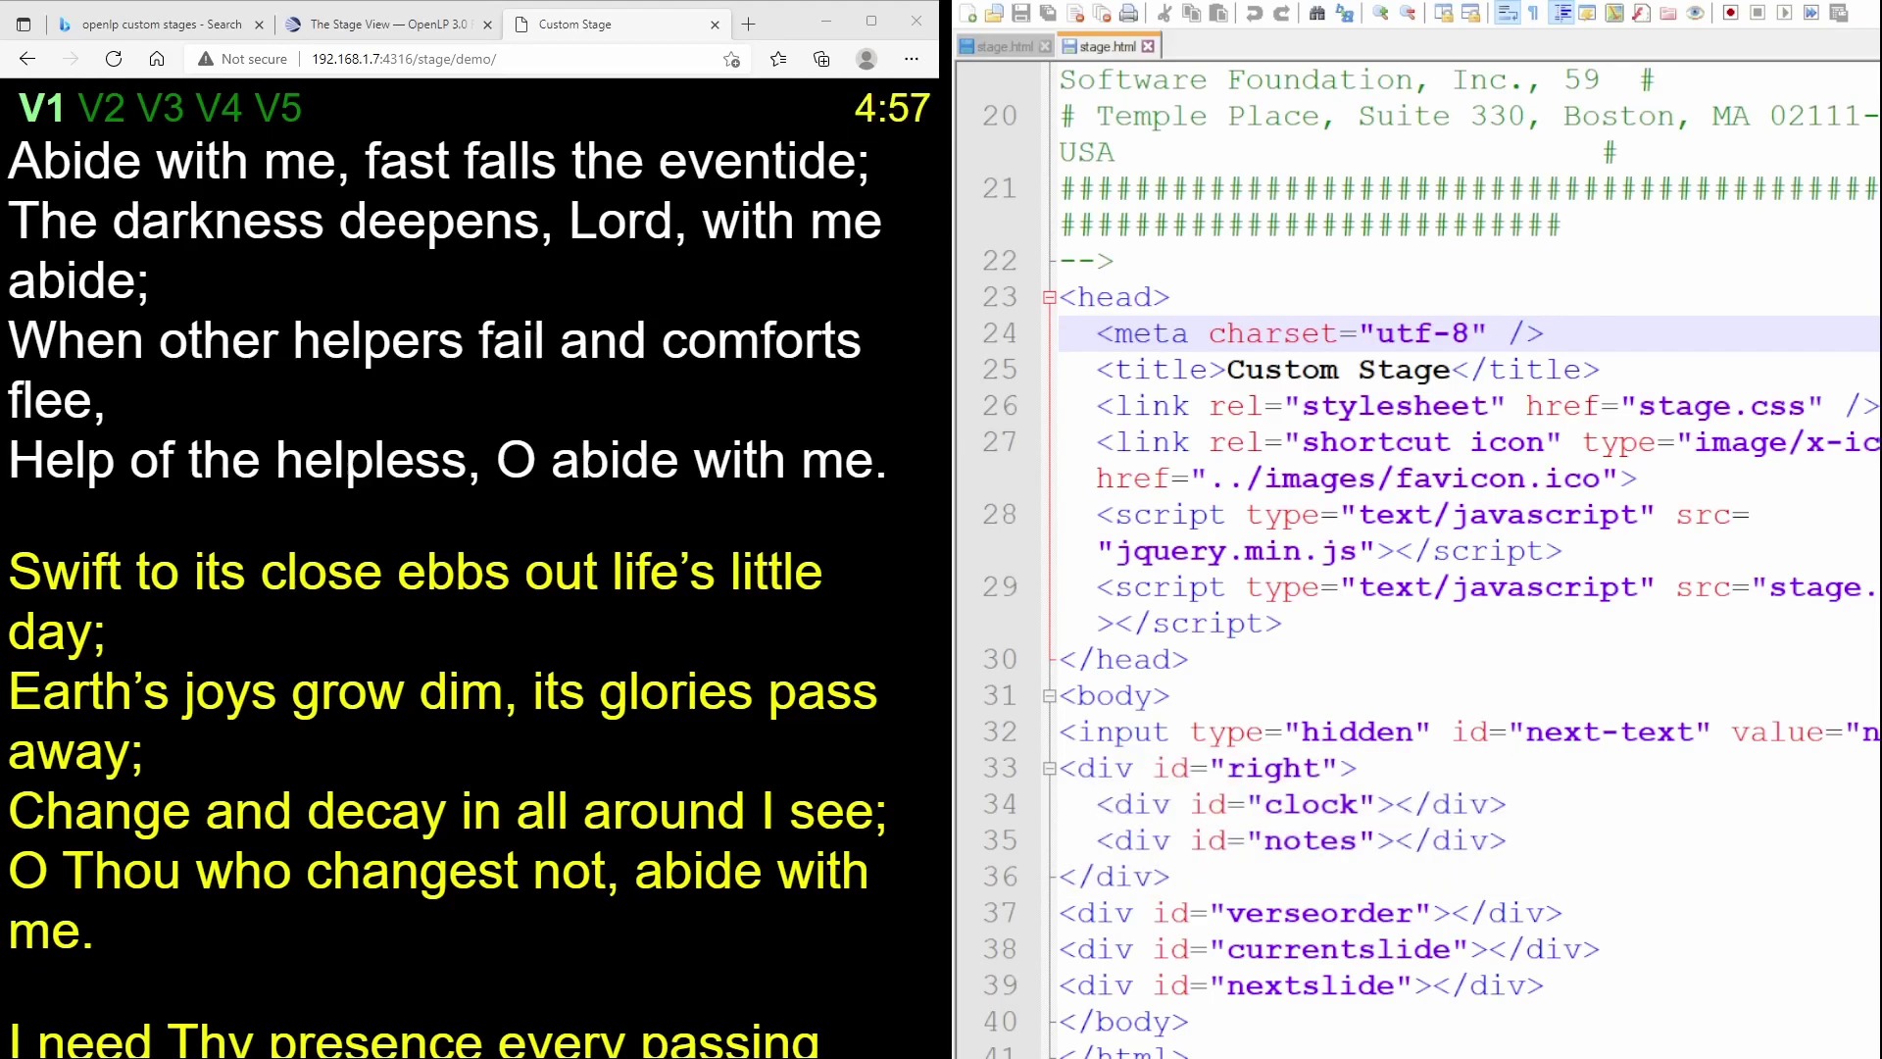
left_click_drag(1225, 914, 1446, 917)
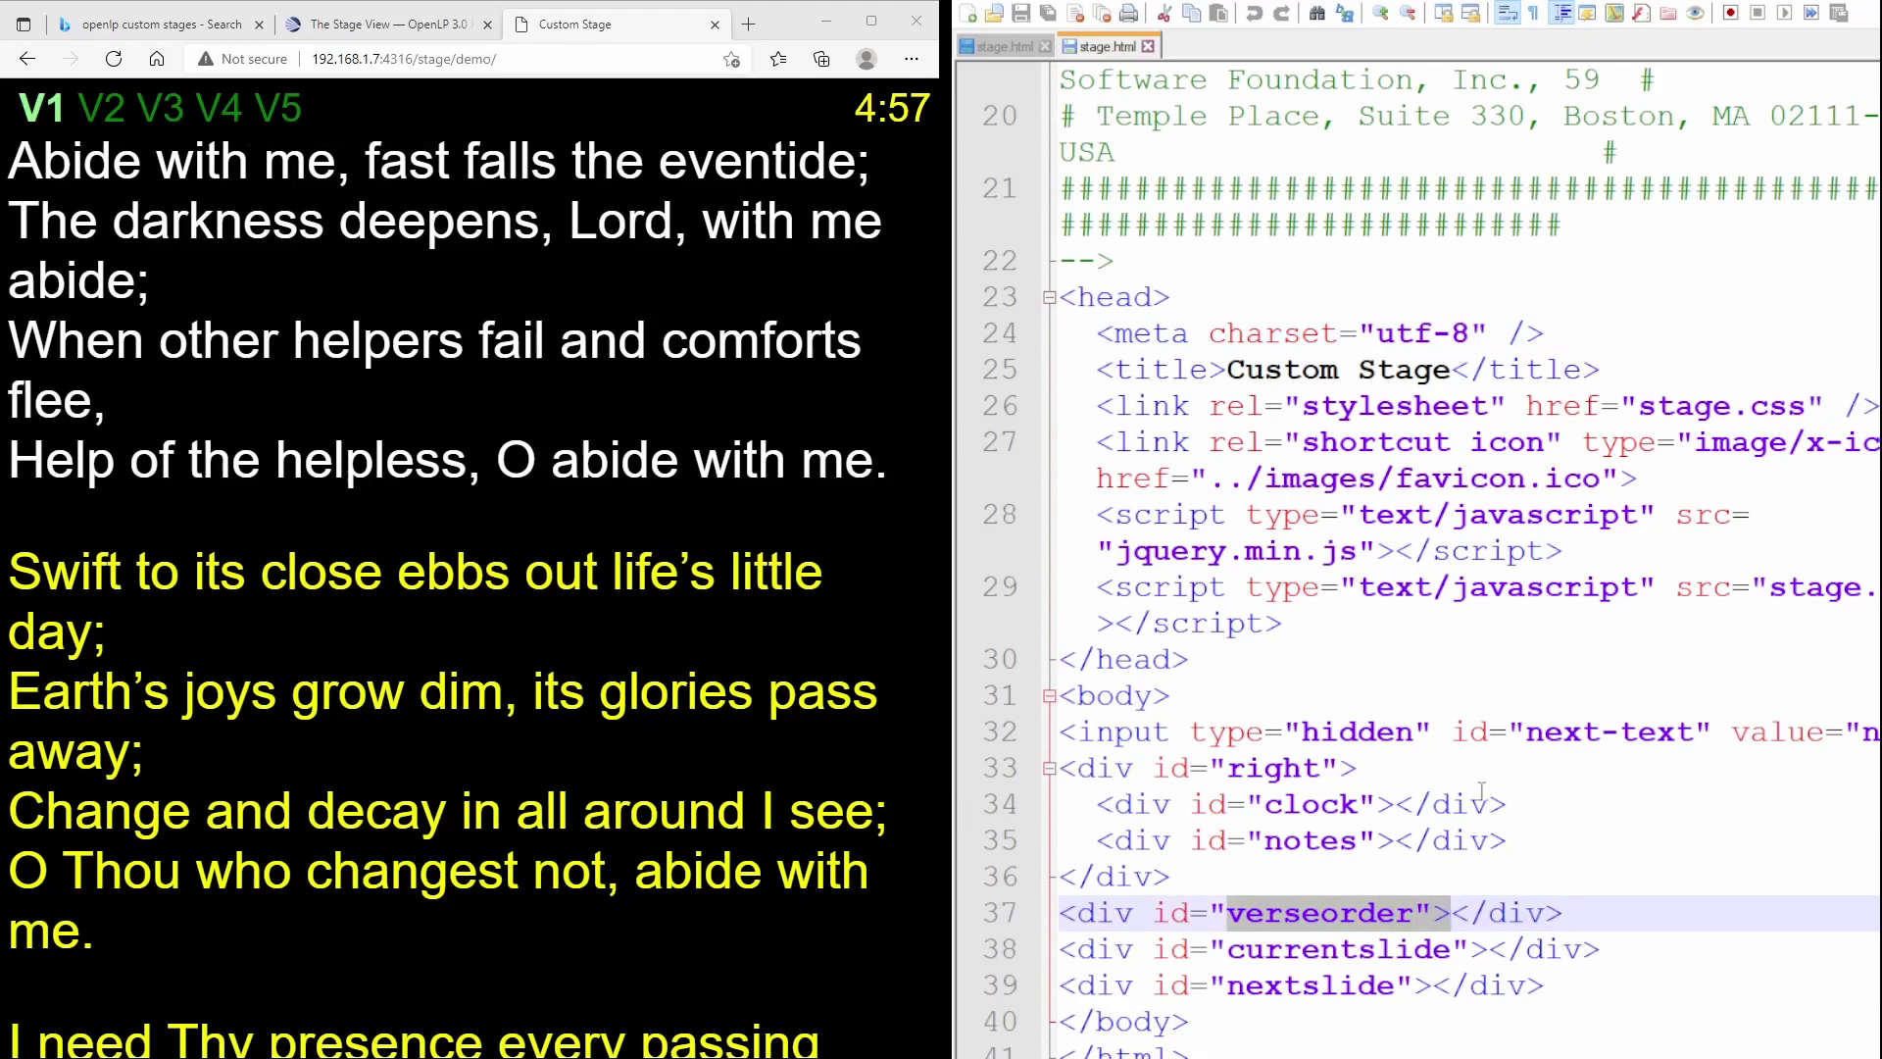
left_click_drag(1256, 952, 1443, 953)
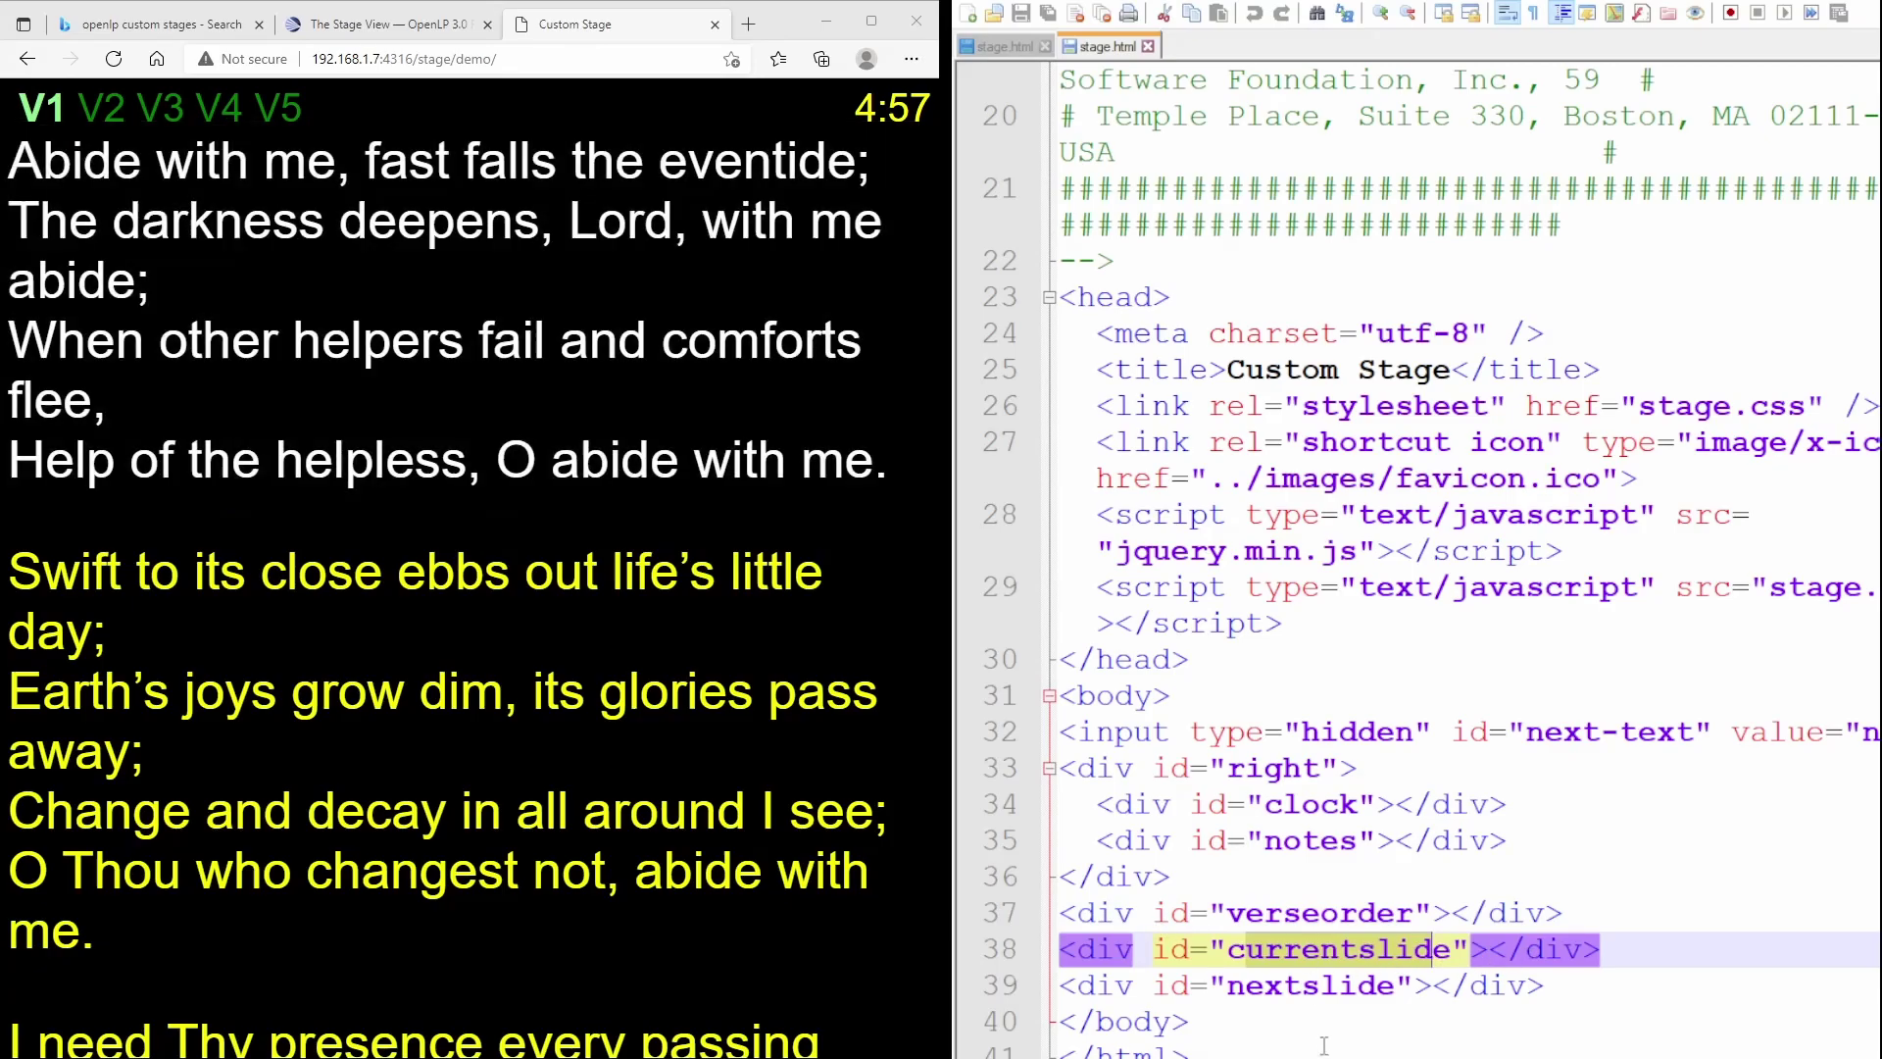
left_click_drag(1233, 990, 1376, 988)
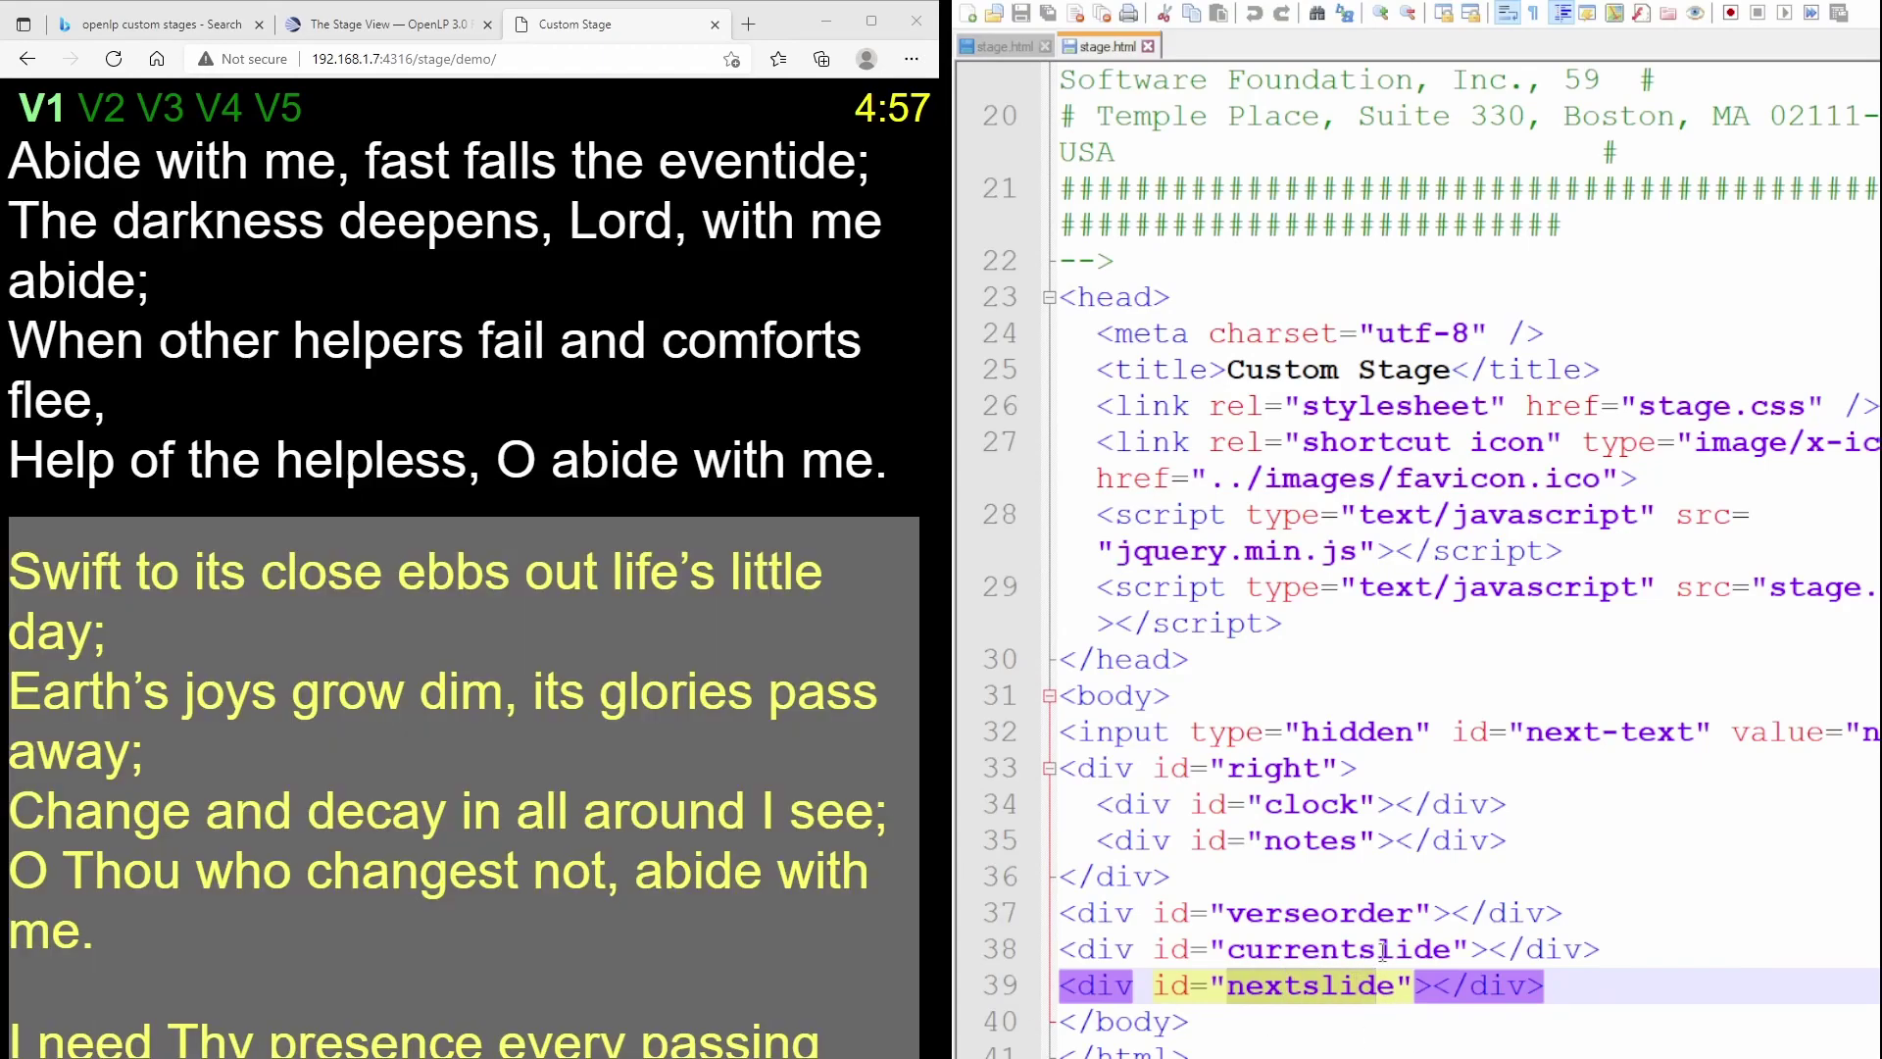
left_click(1715, 966)
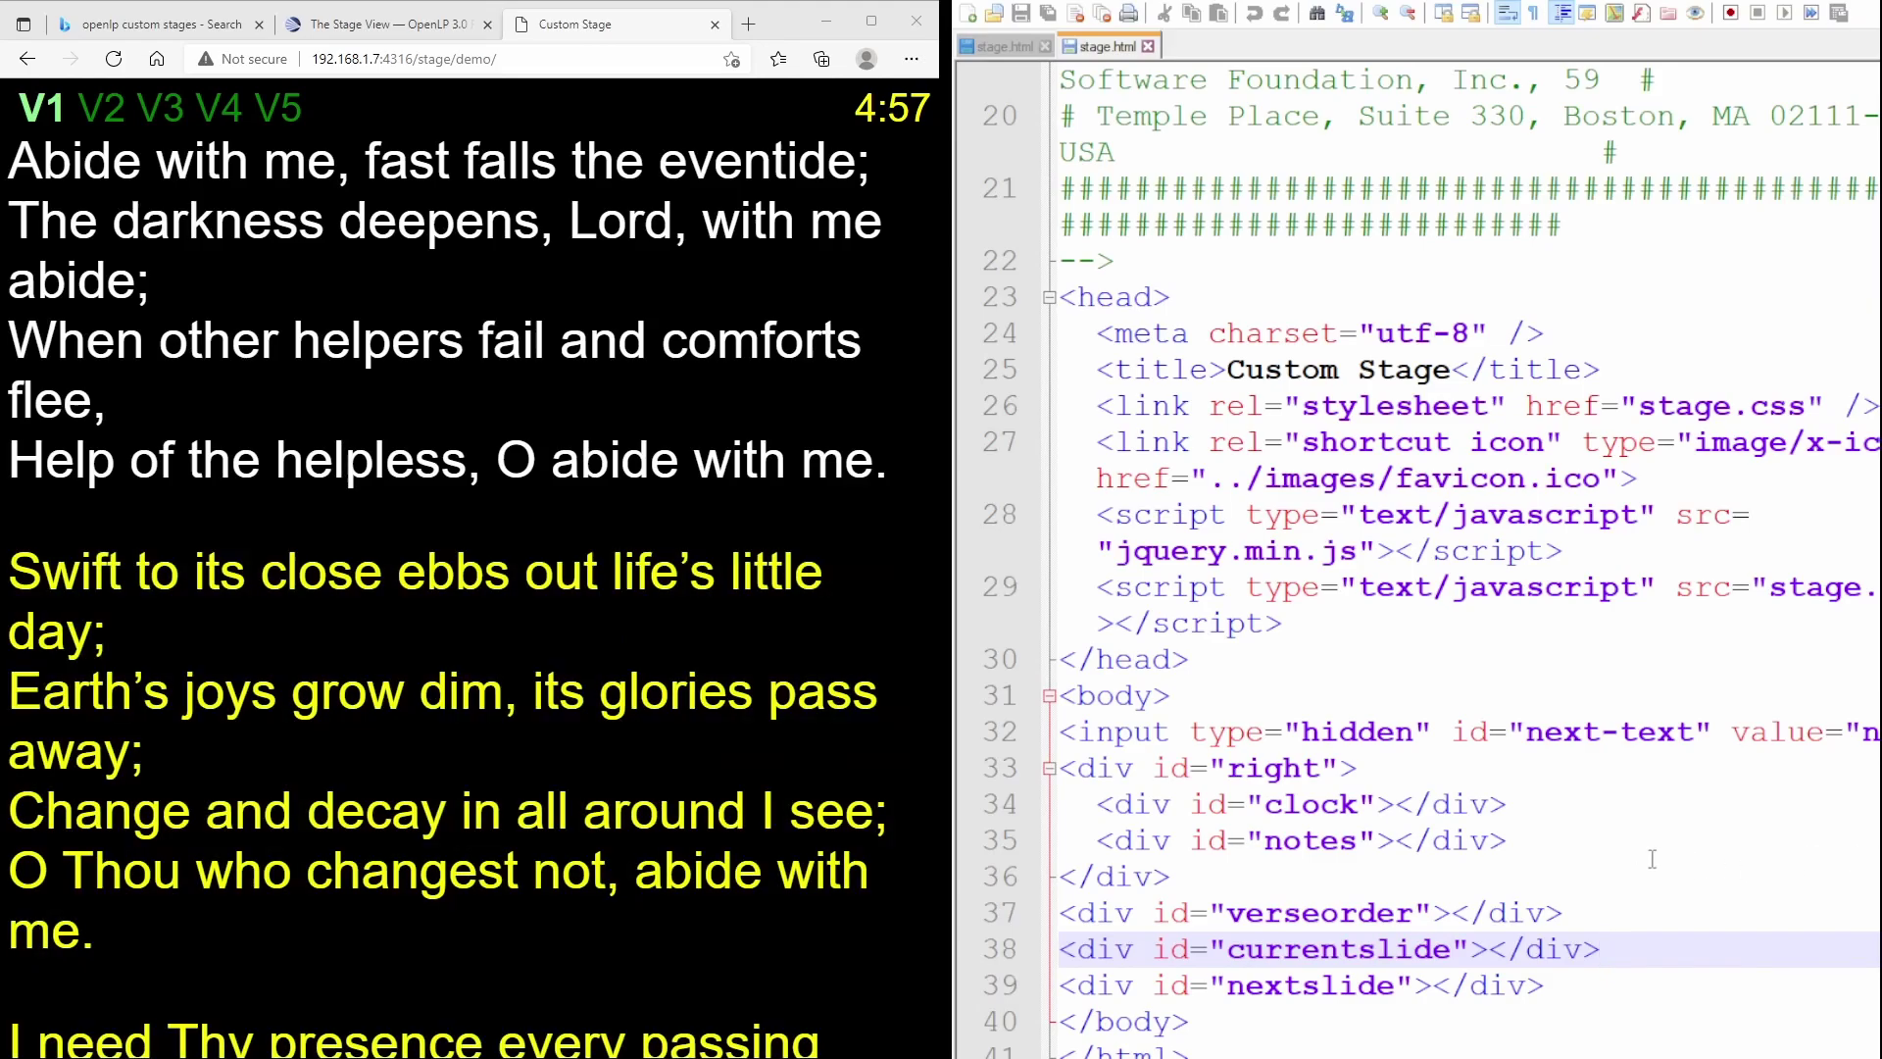
Delete the hidden next-text input and the clock and notes block from stage.html
key("Up")
key("Up")
key("Up")
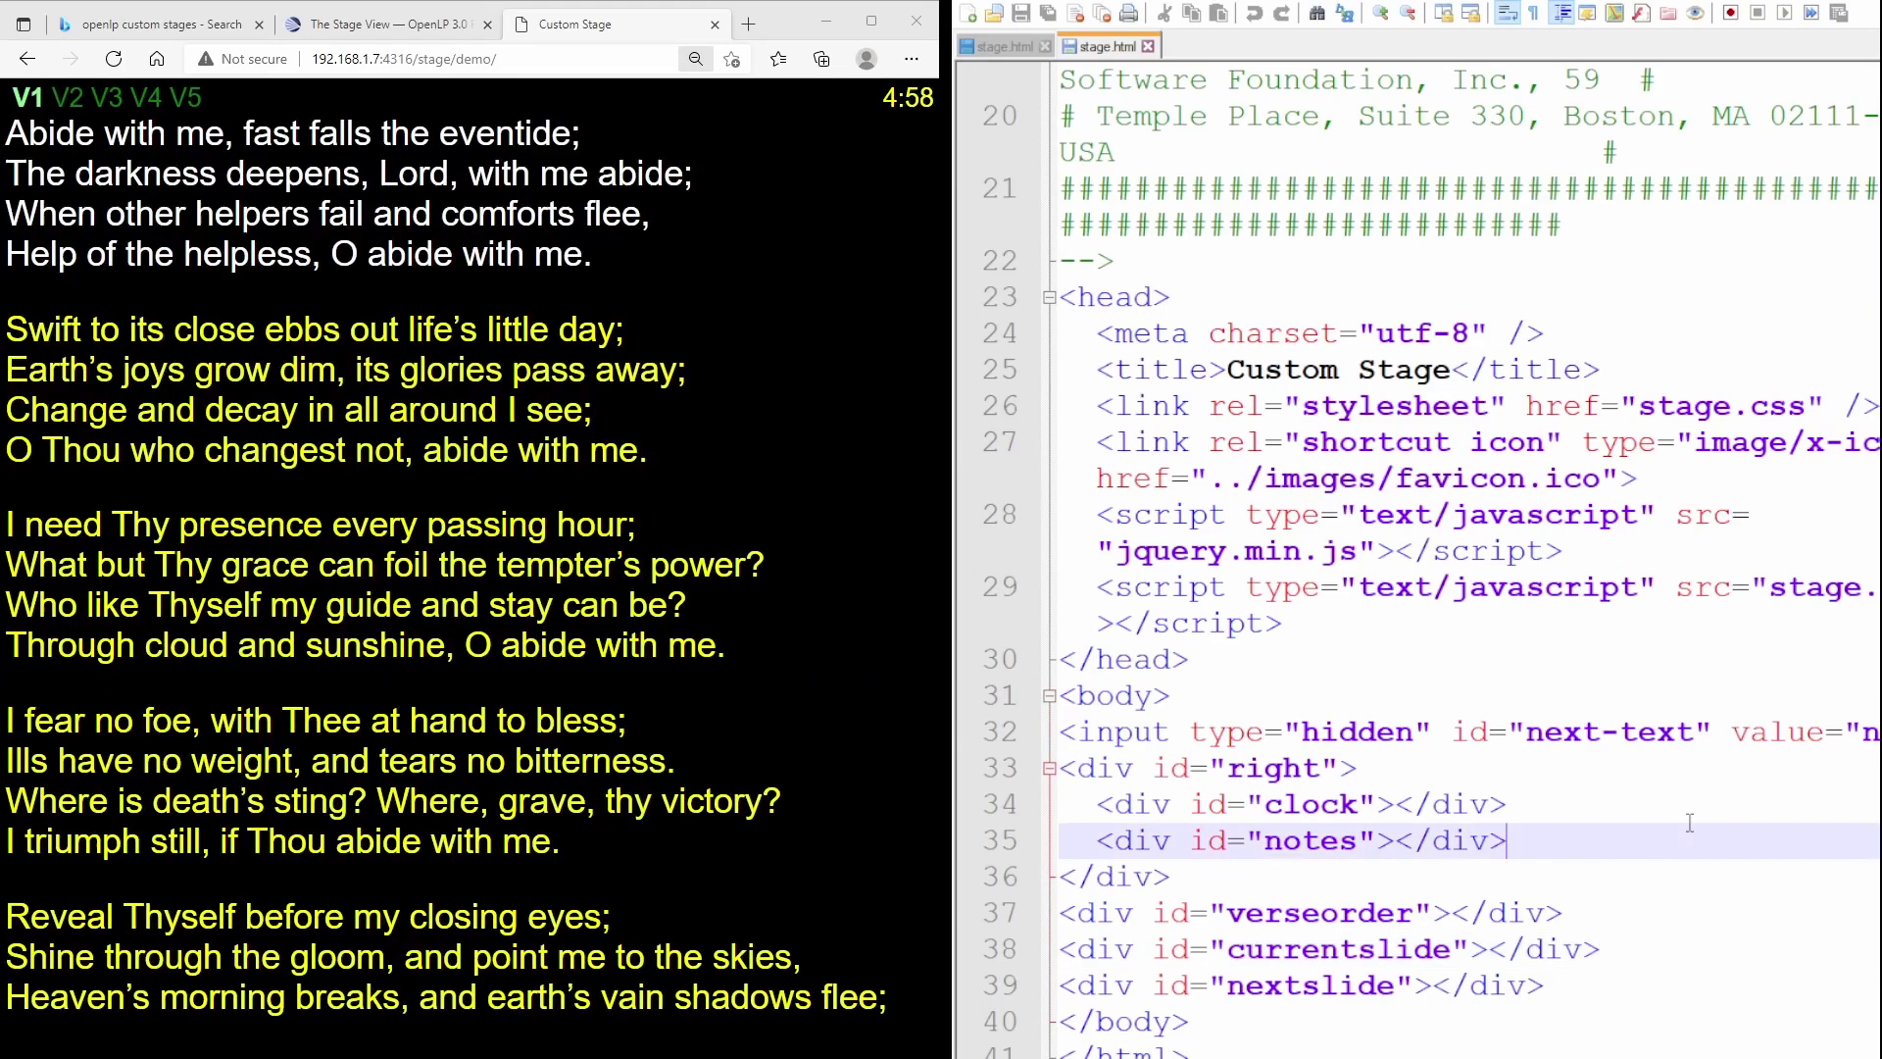
left_click(1064, 727)
key("shift+End")
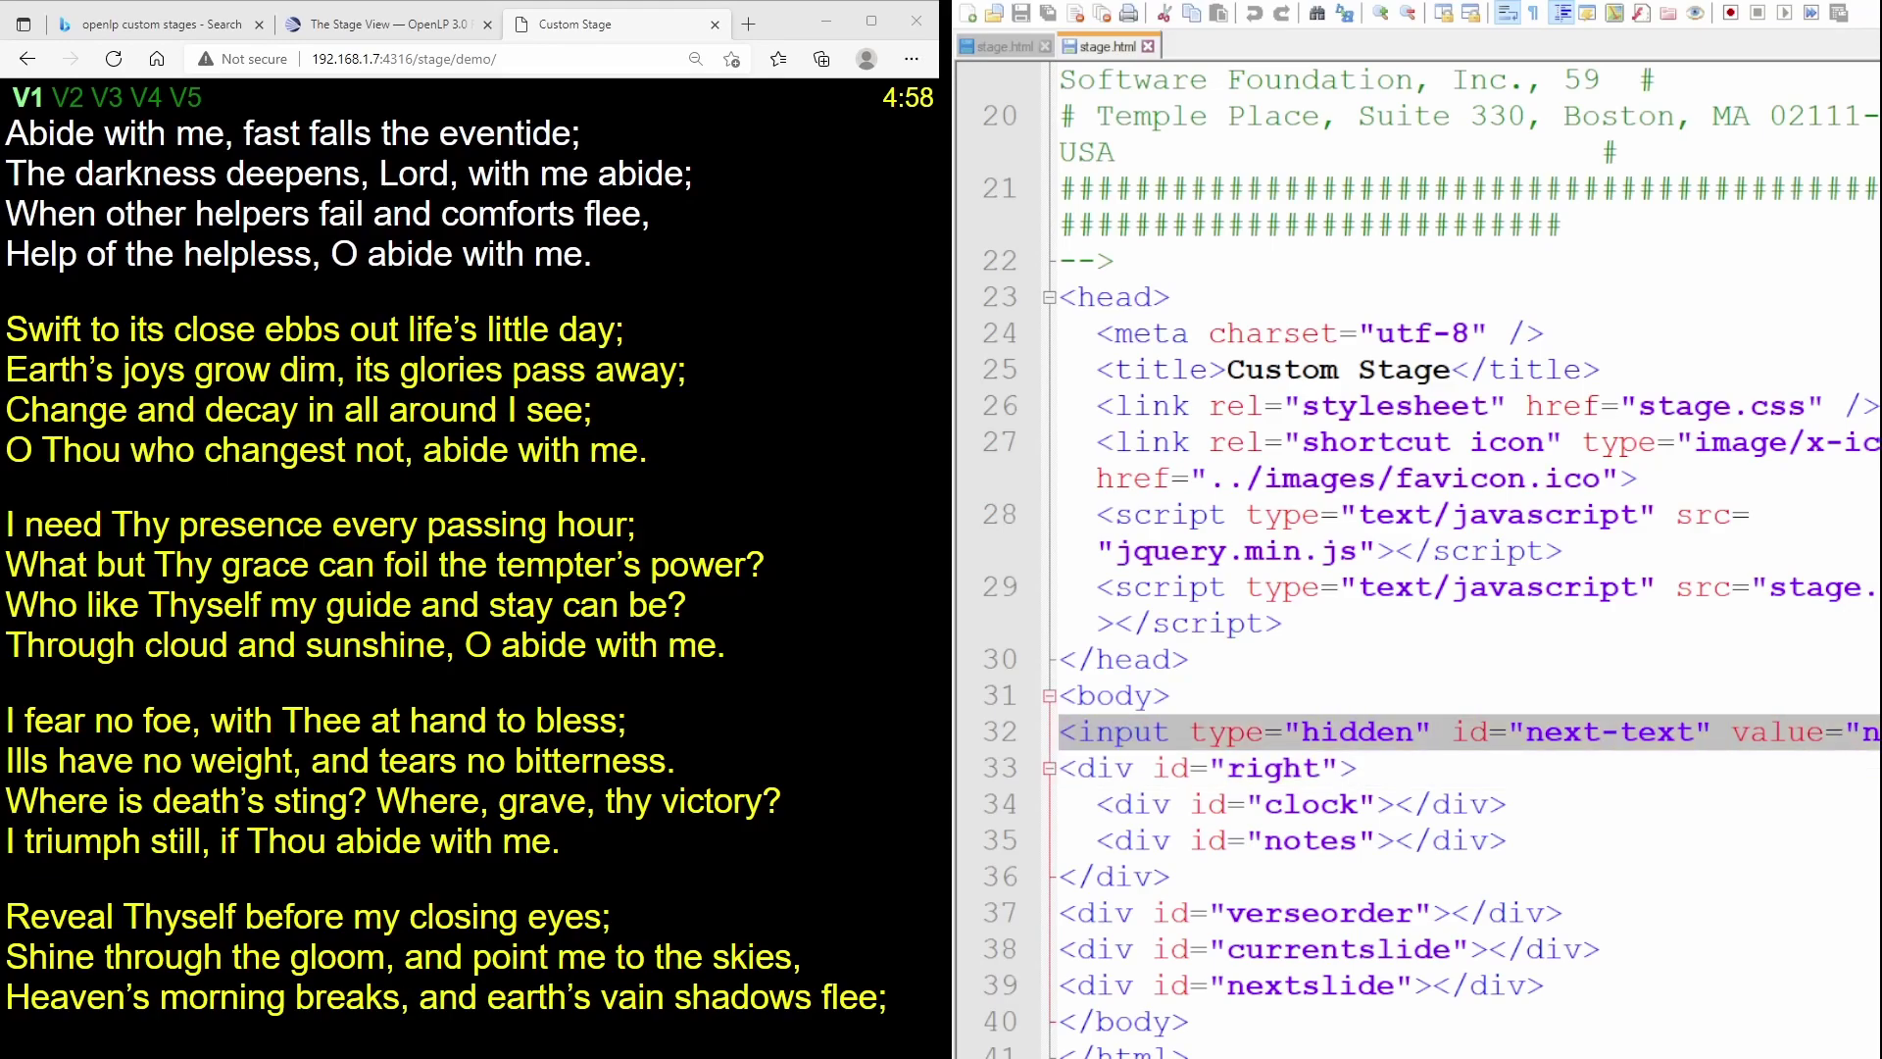
key("Delete")
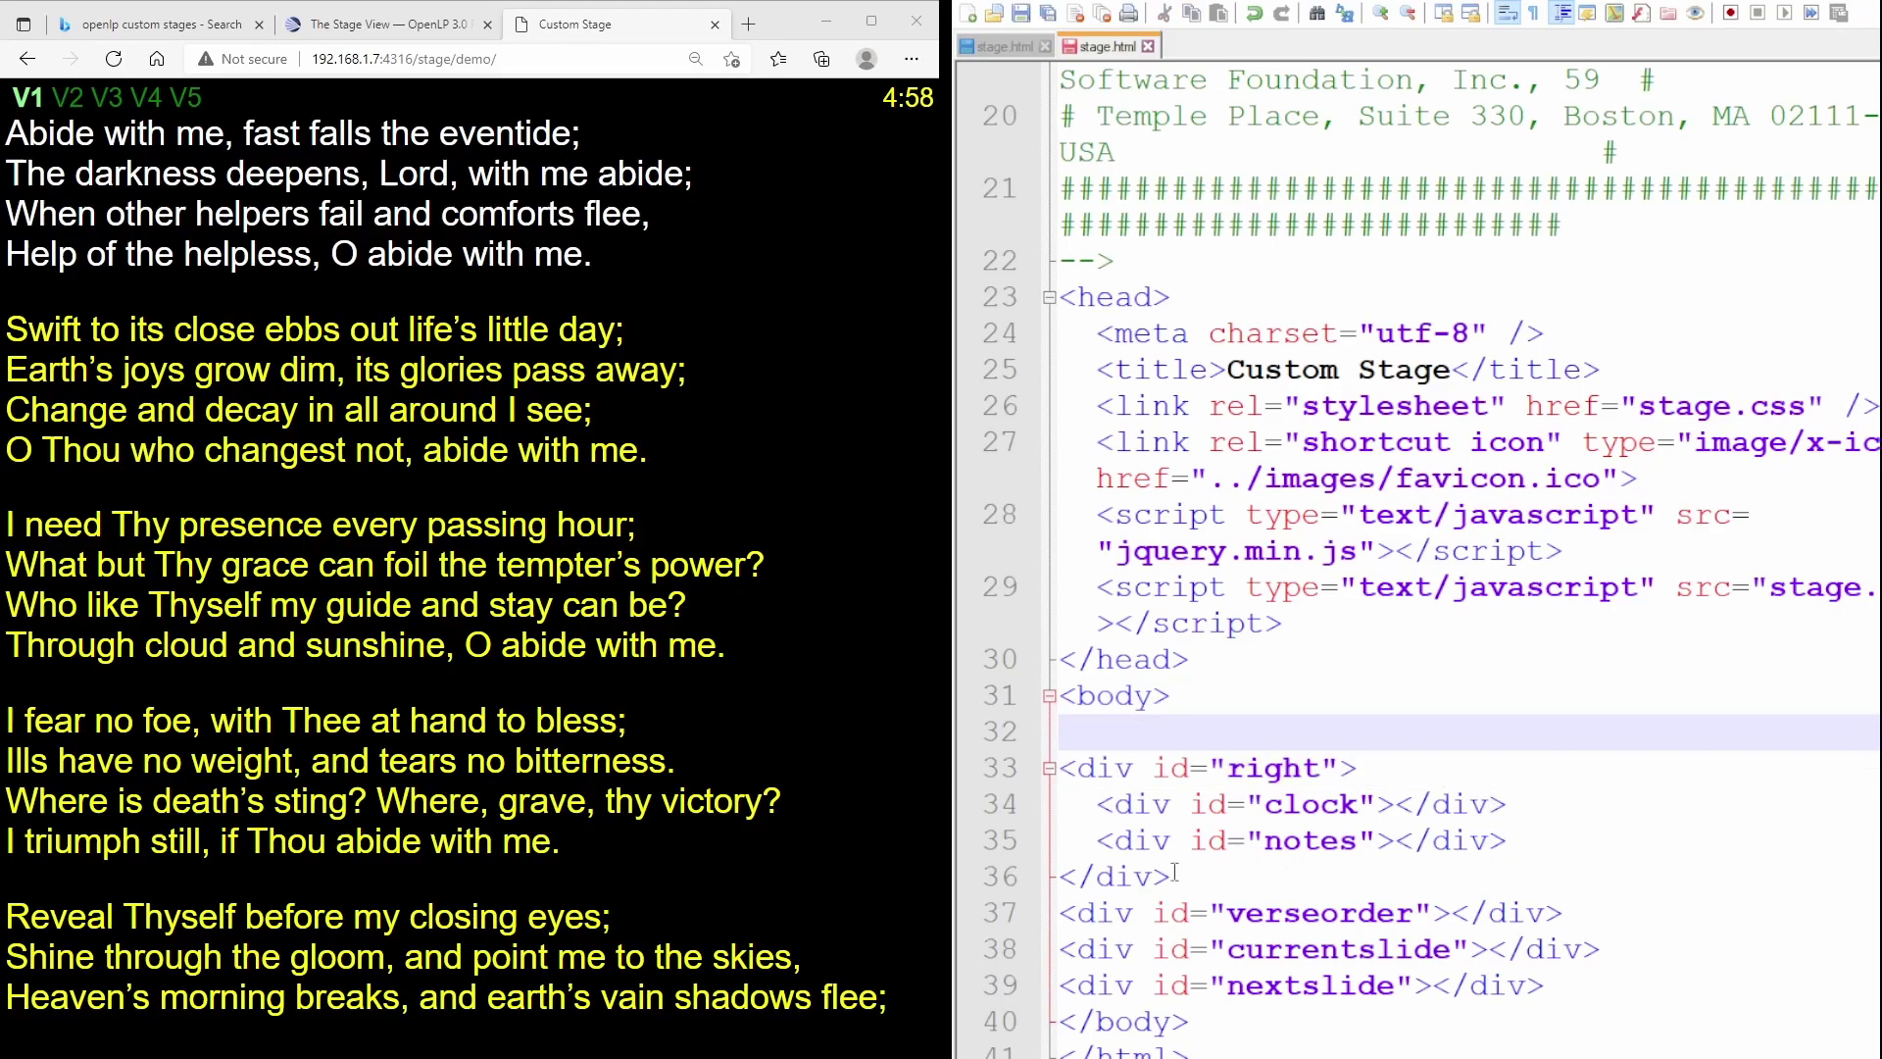
left_click_drag(1175, 872, 1061, 768)
key("Delete")
key("Delete")
Remove the verseorder and nextslide lines, save stage.html, and reload the stage page
left_click_drag(1600, 900, 1370, 886)
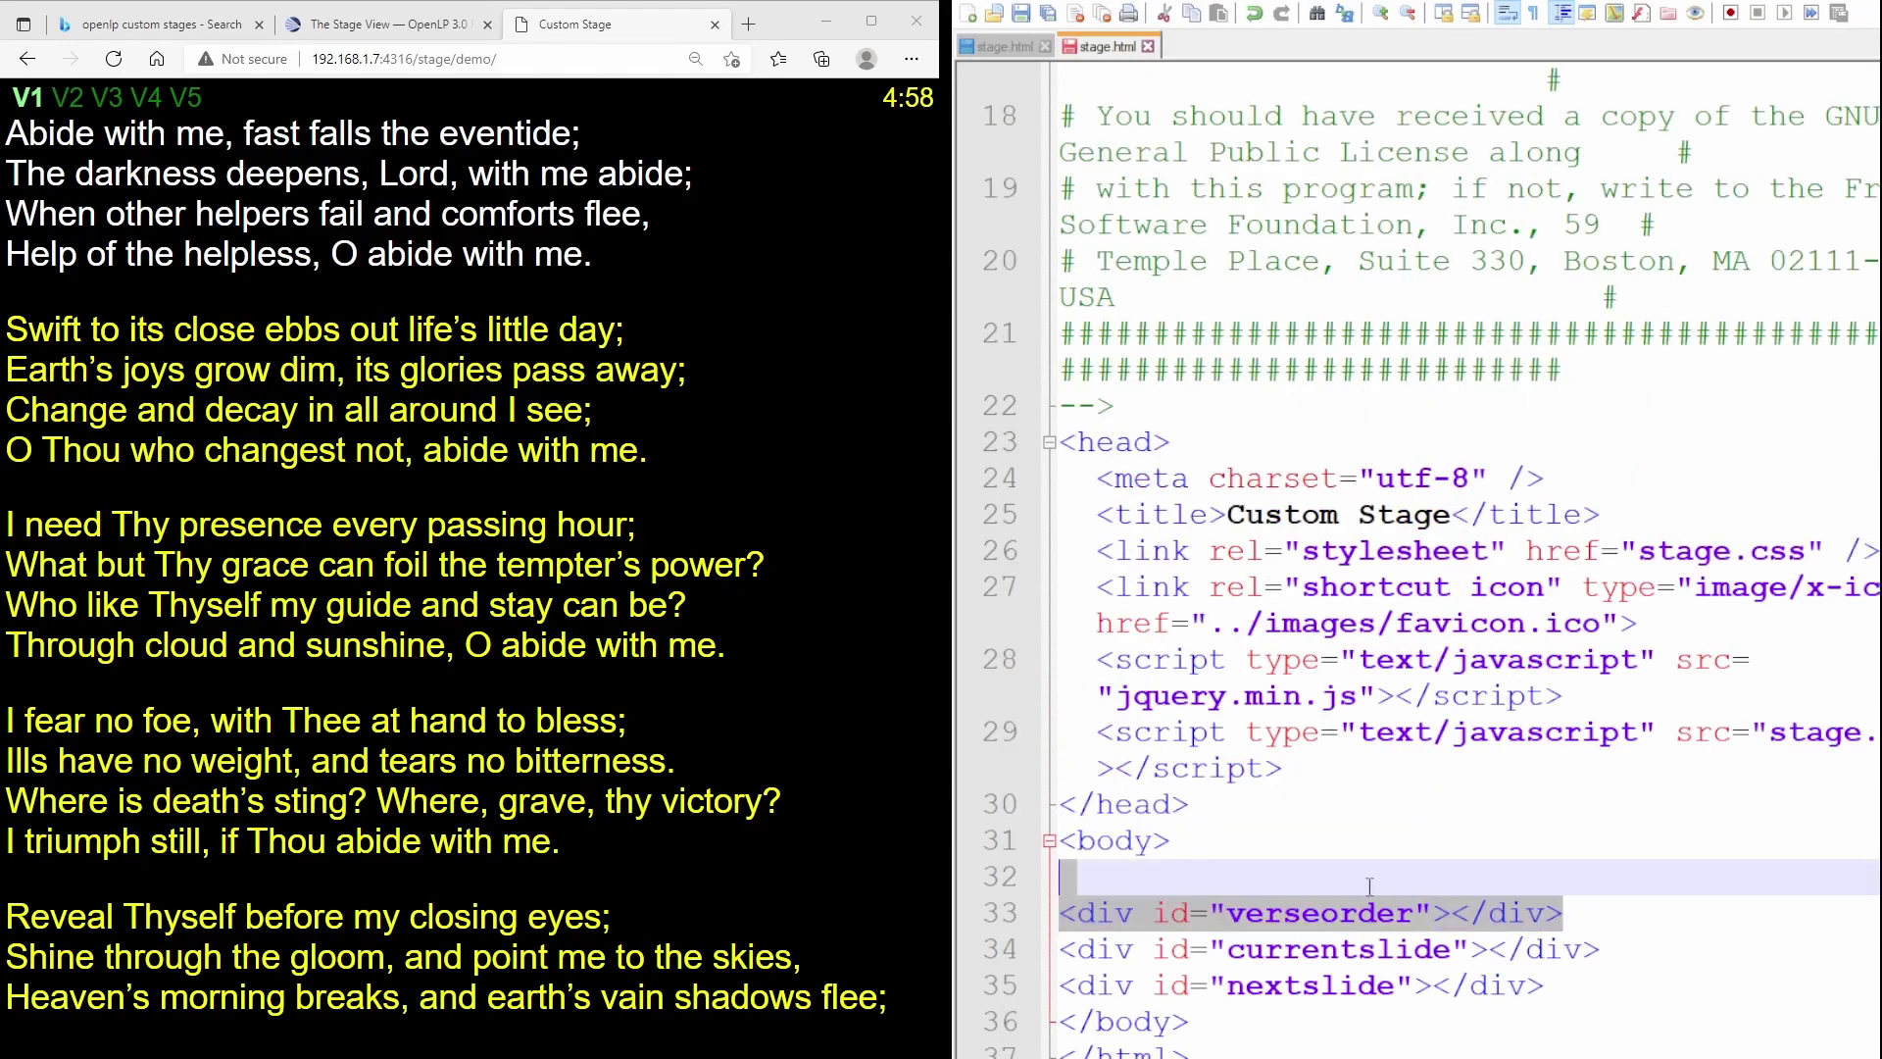
key("Delete")
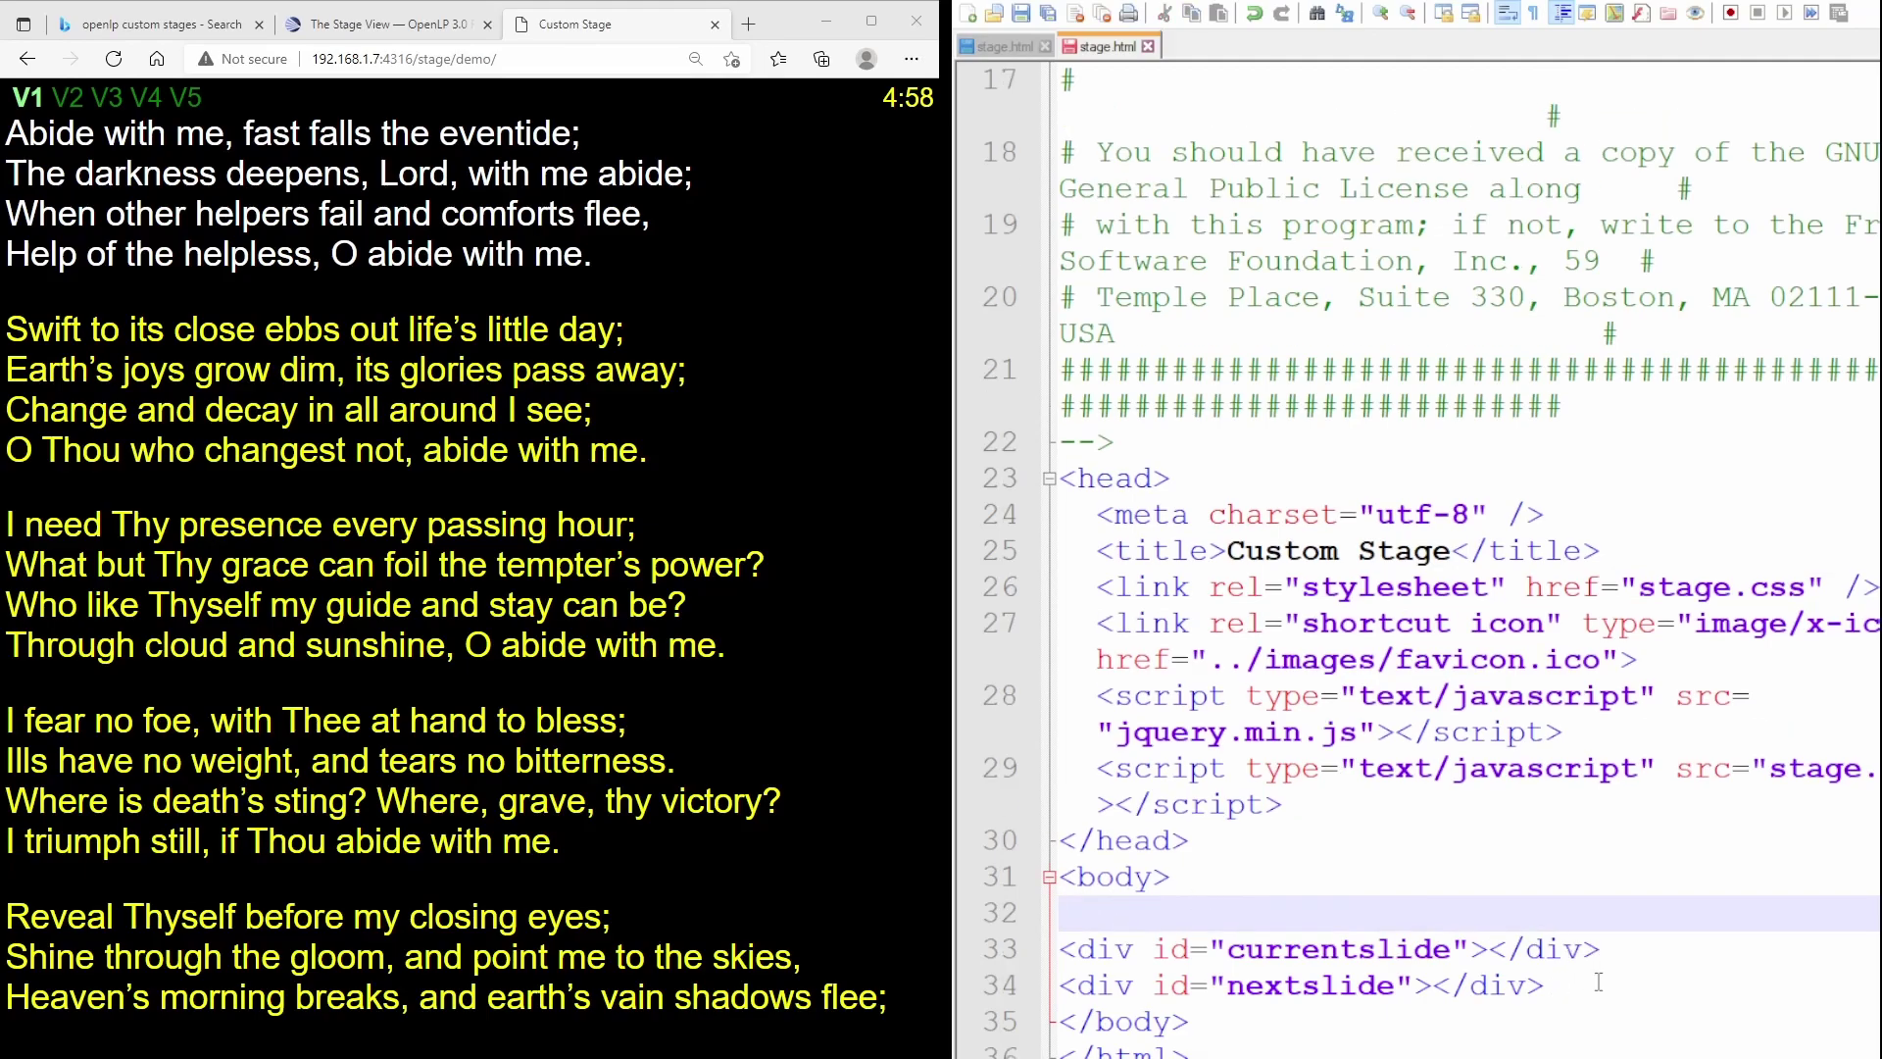
left_click_drag(1597, 981, 1600, 949)
key("Delete")
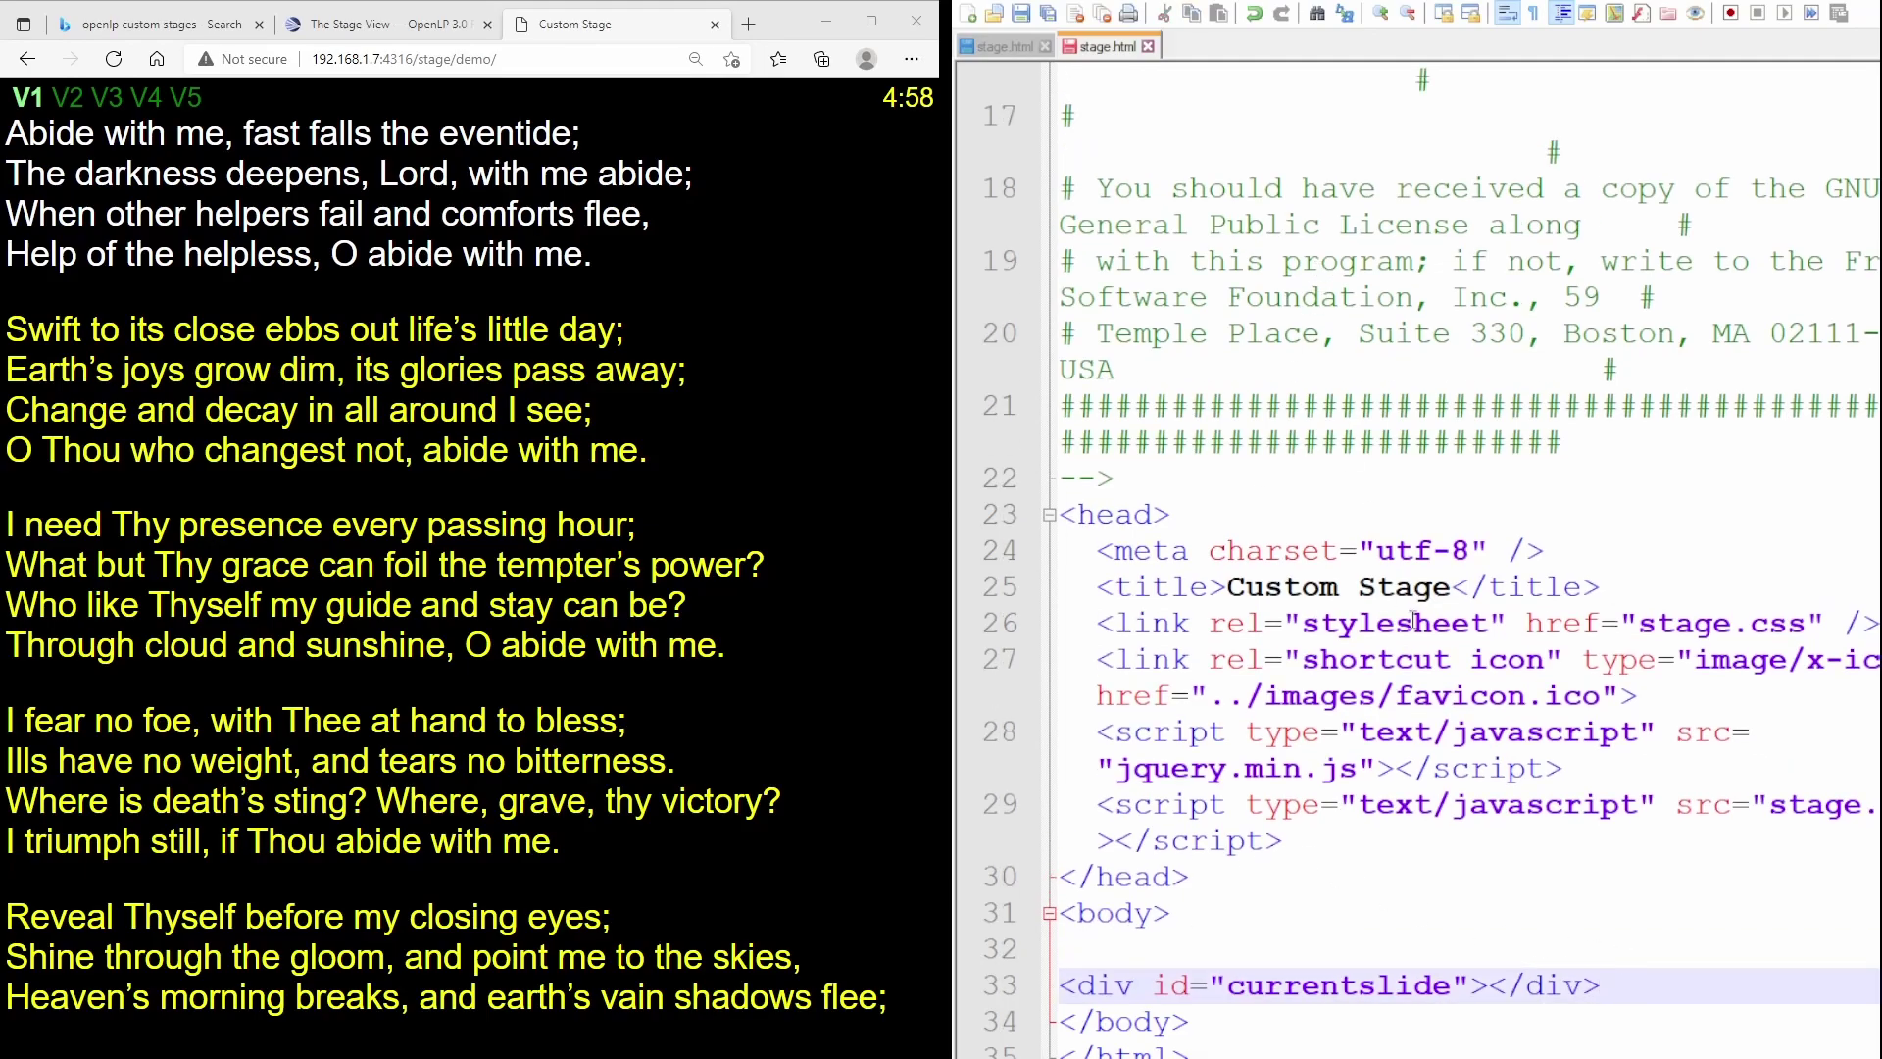
left_click(1216, 956)
key("BackSpace")
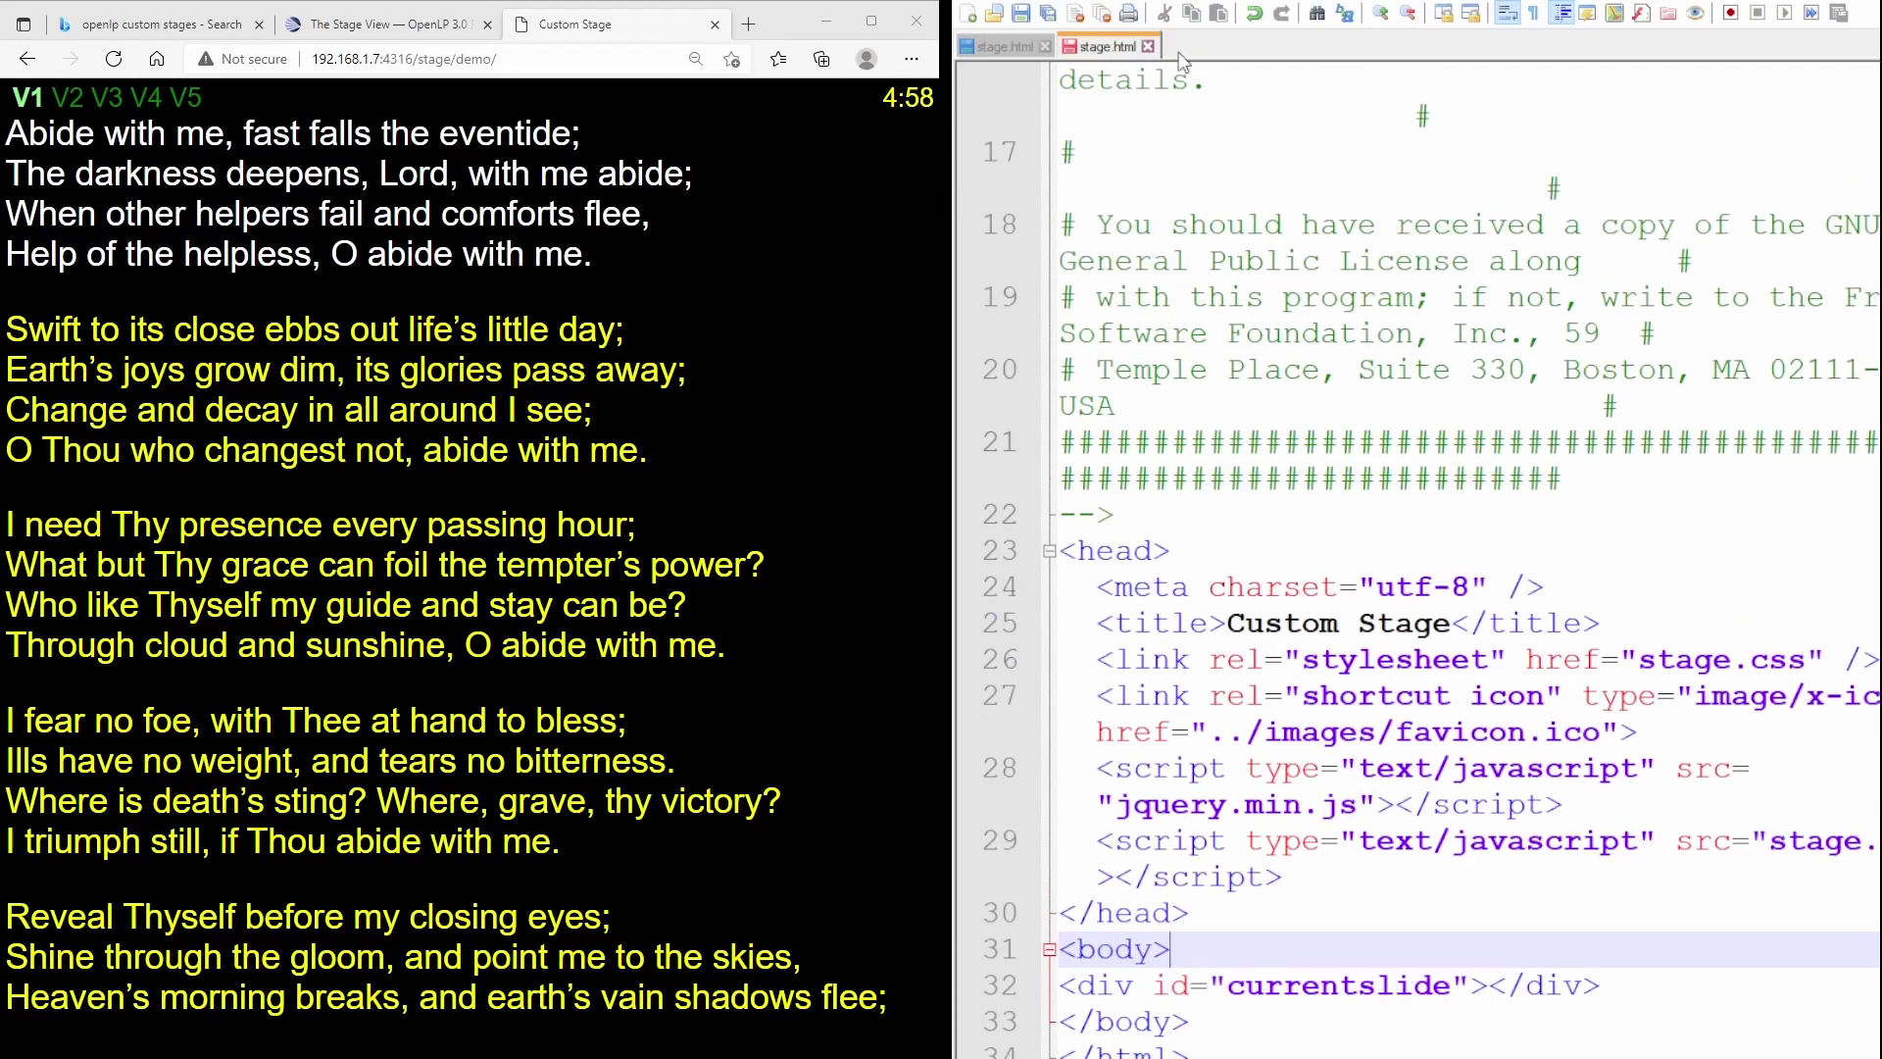
left_click(1020, 14)
left_click(113, 59)
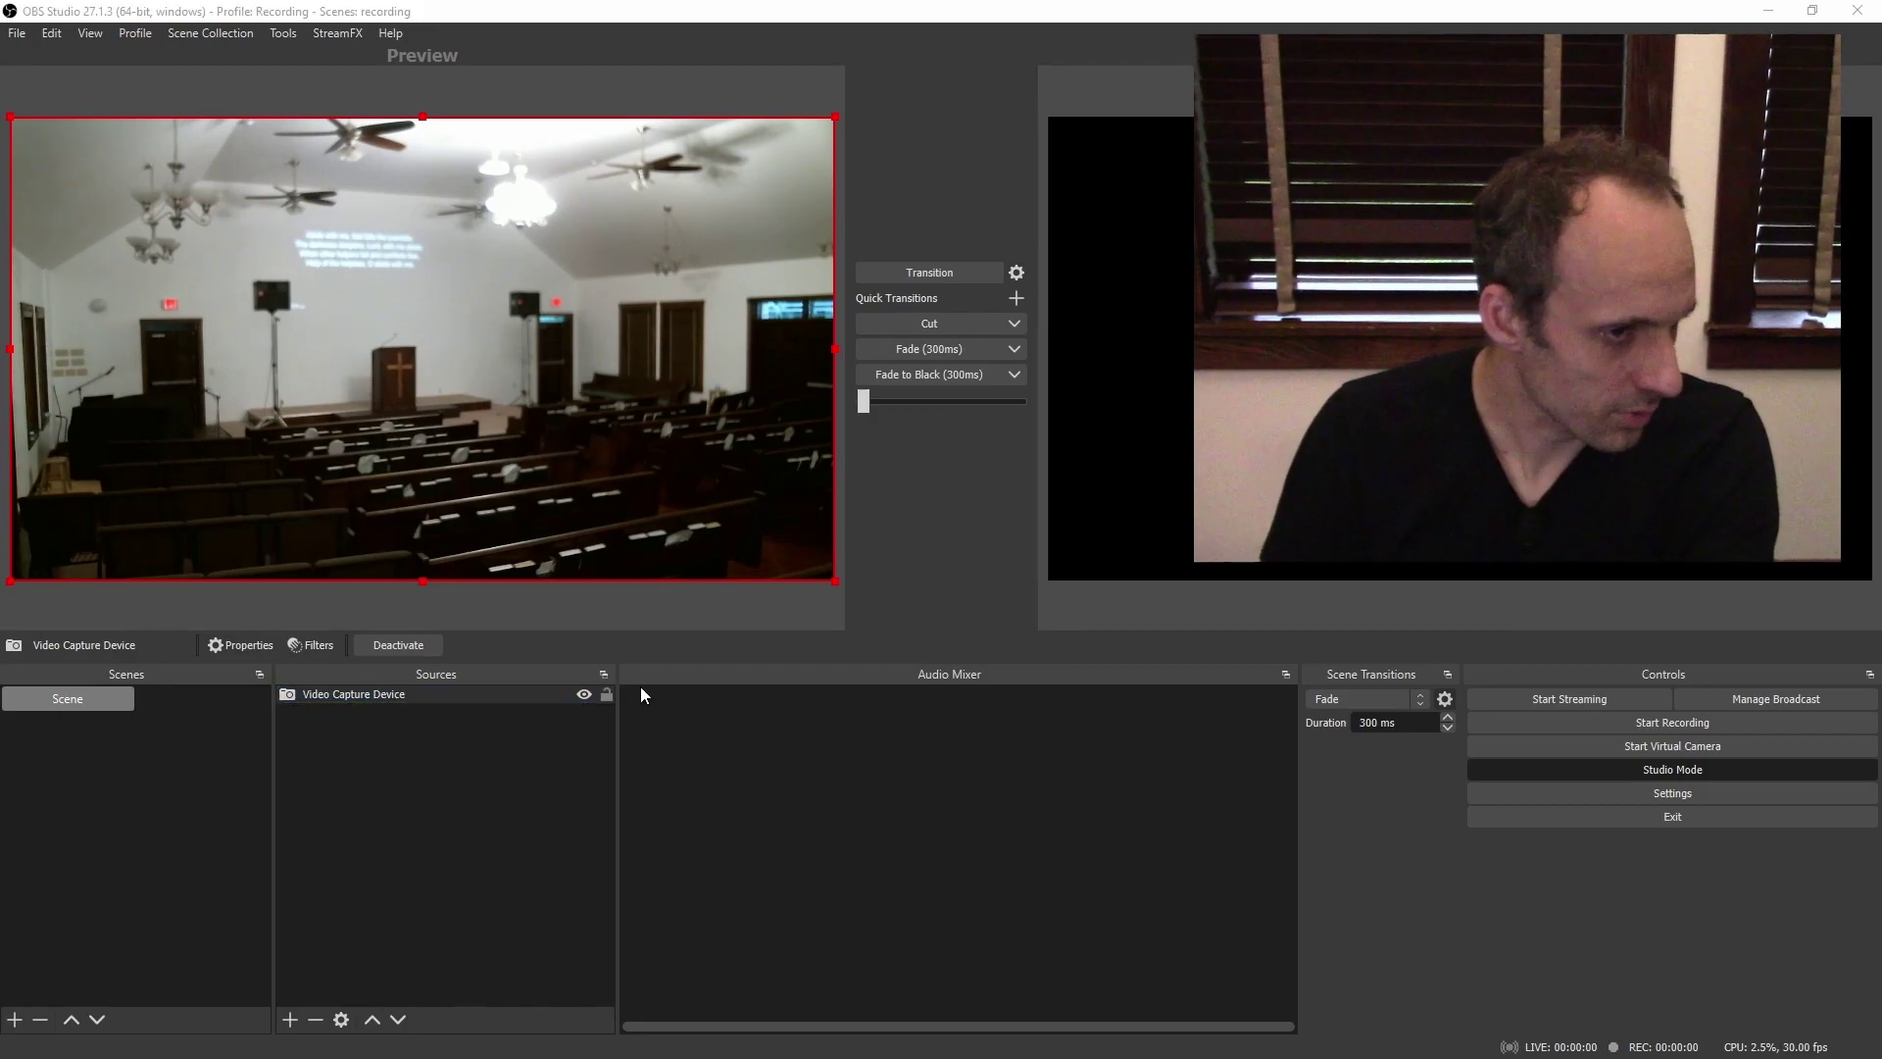
Confirm creation of the new Browser source named Lyrics
key("Return")
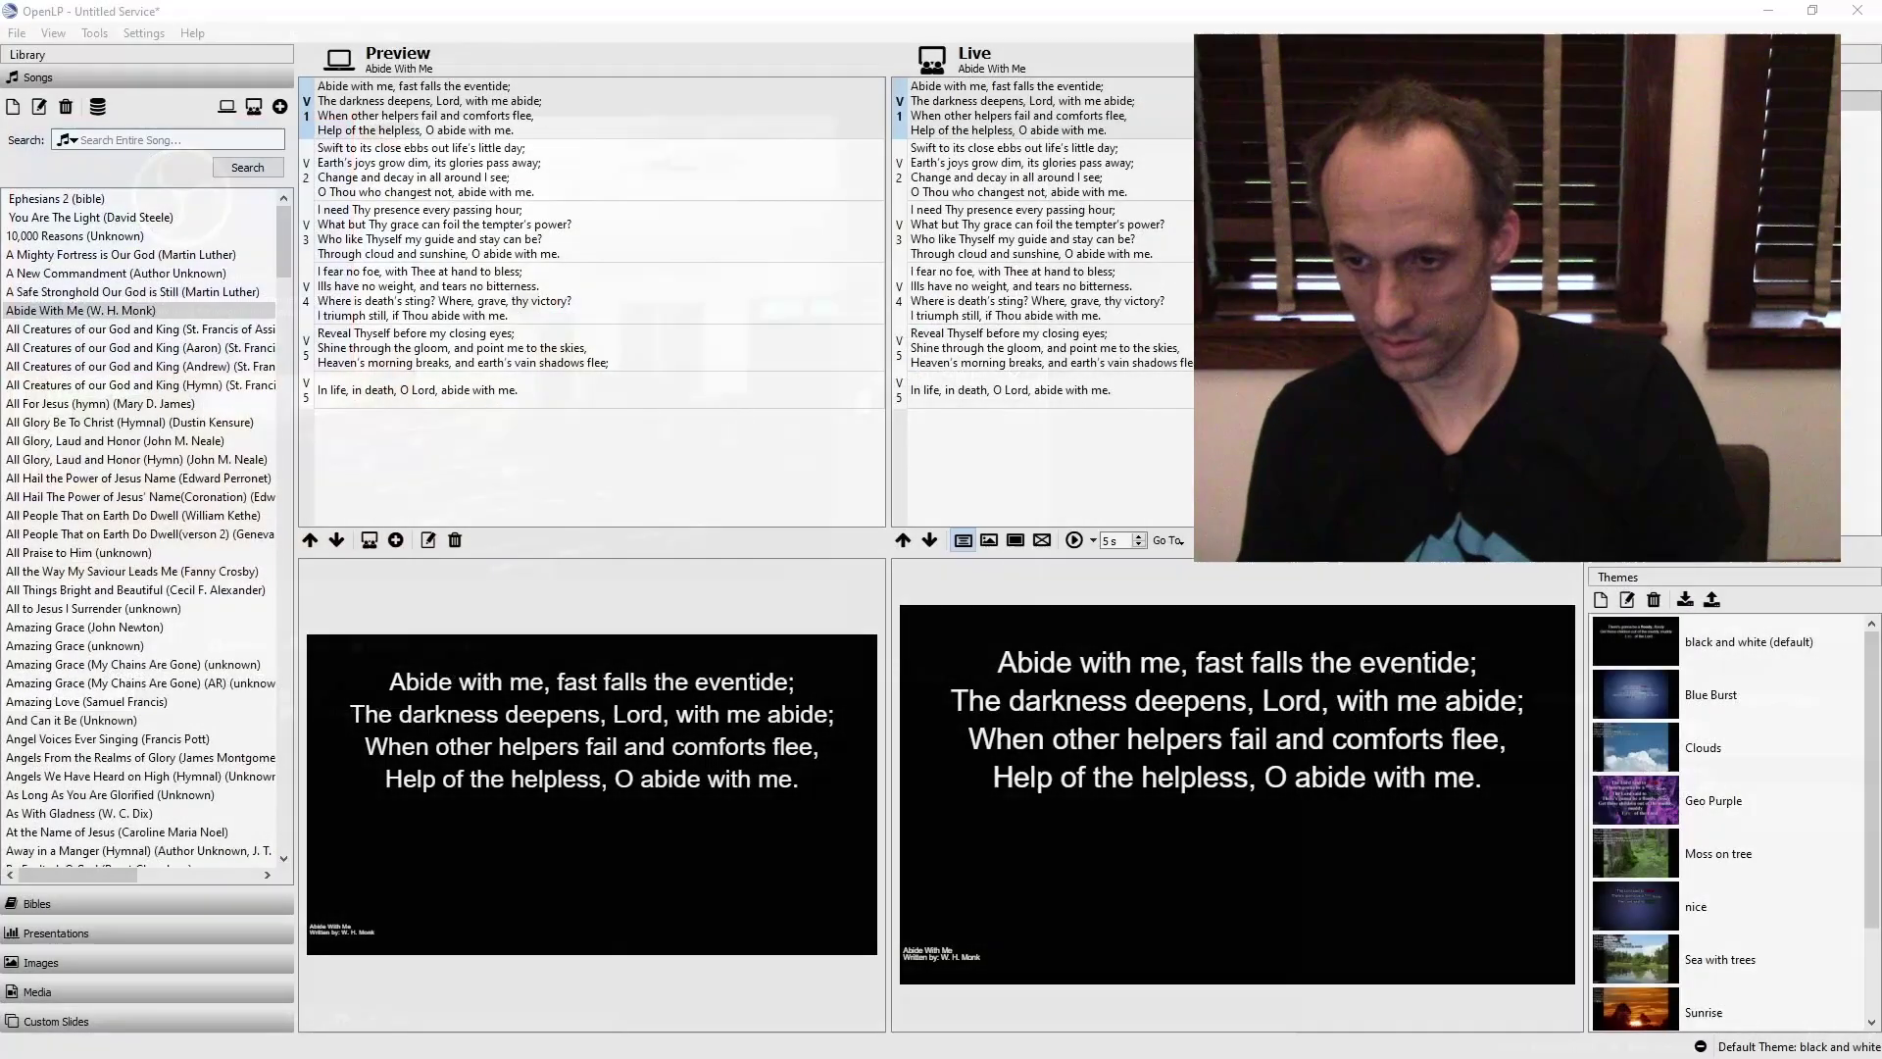
Open OpenLP's Settings > Configure OpenLP and show the Remote Interface page
left_click(143, 33)
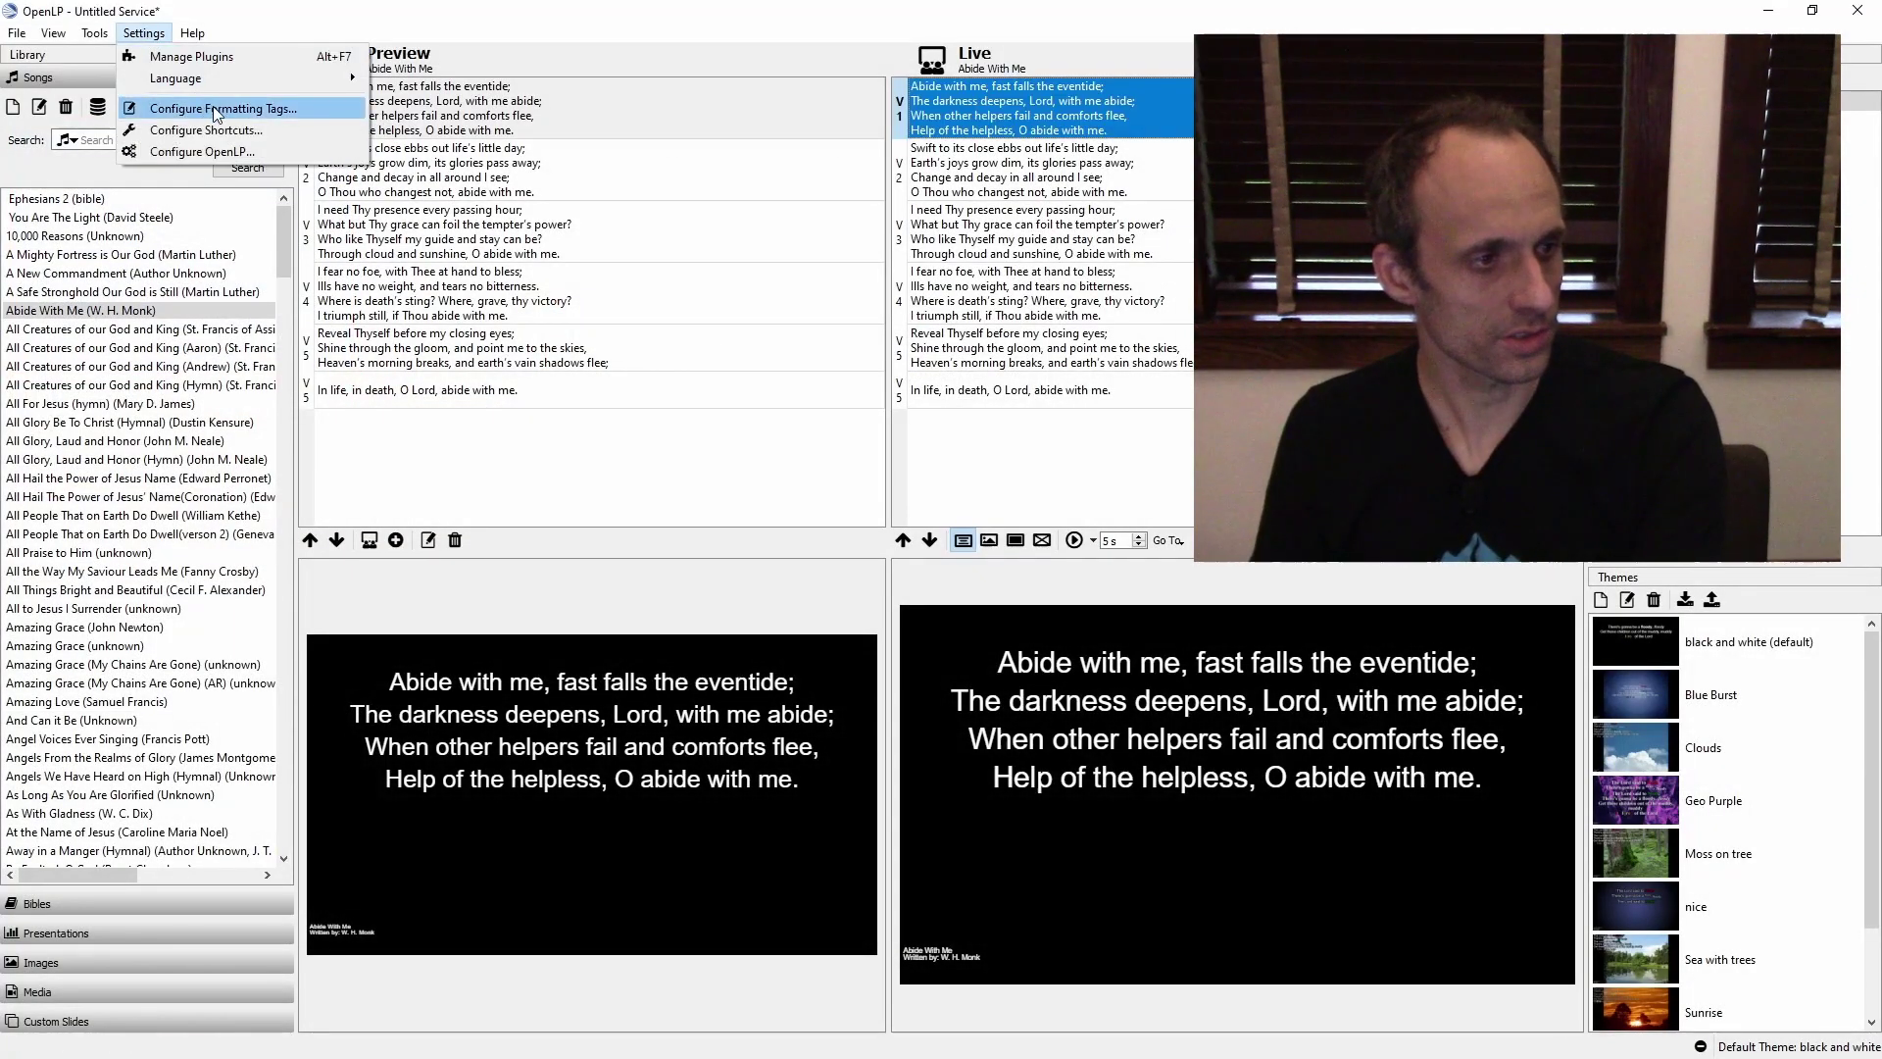
left_click(237, 152)
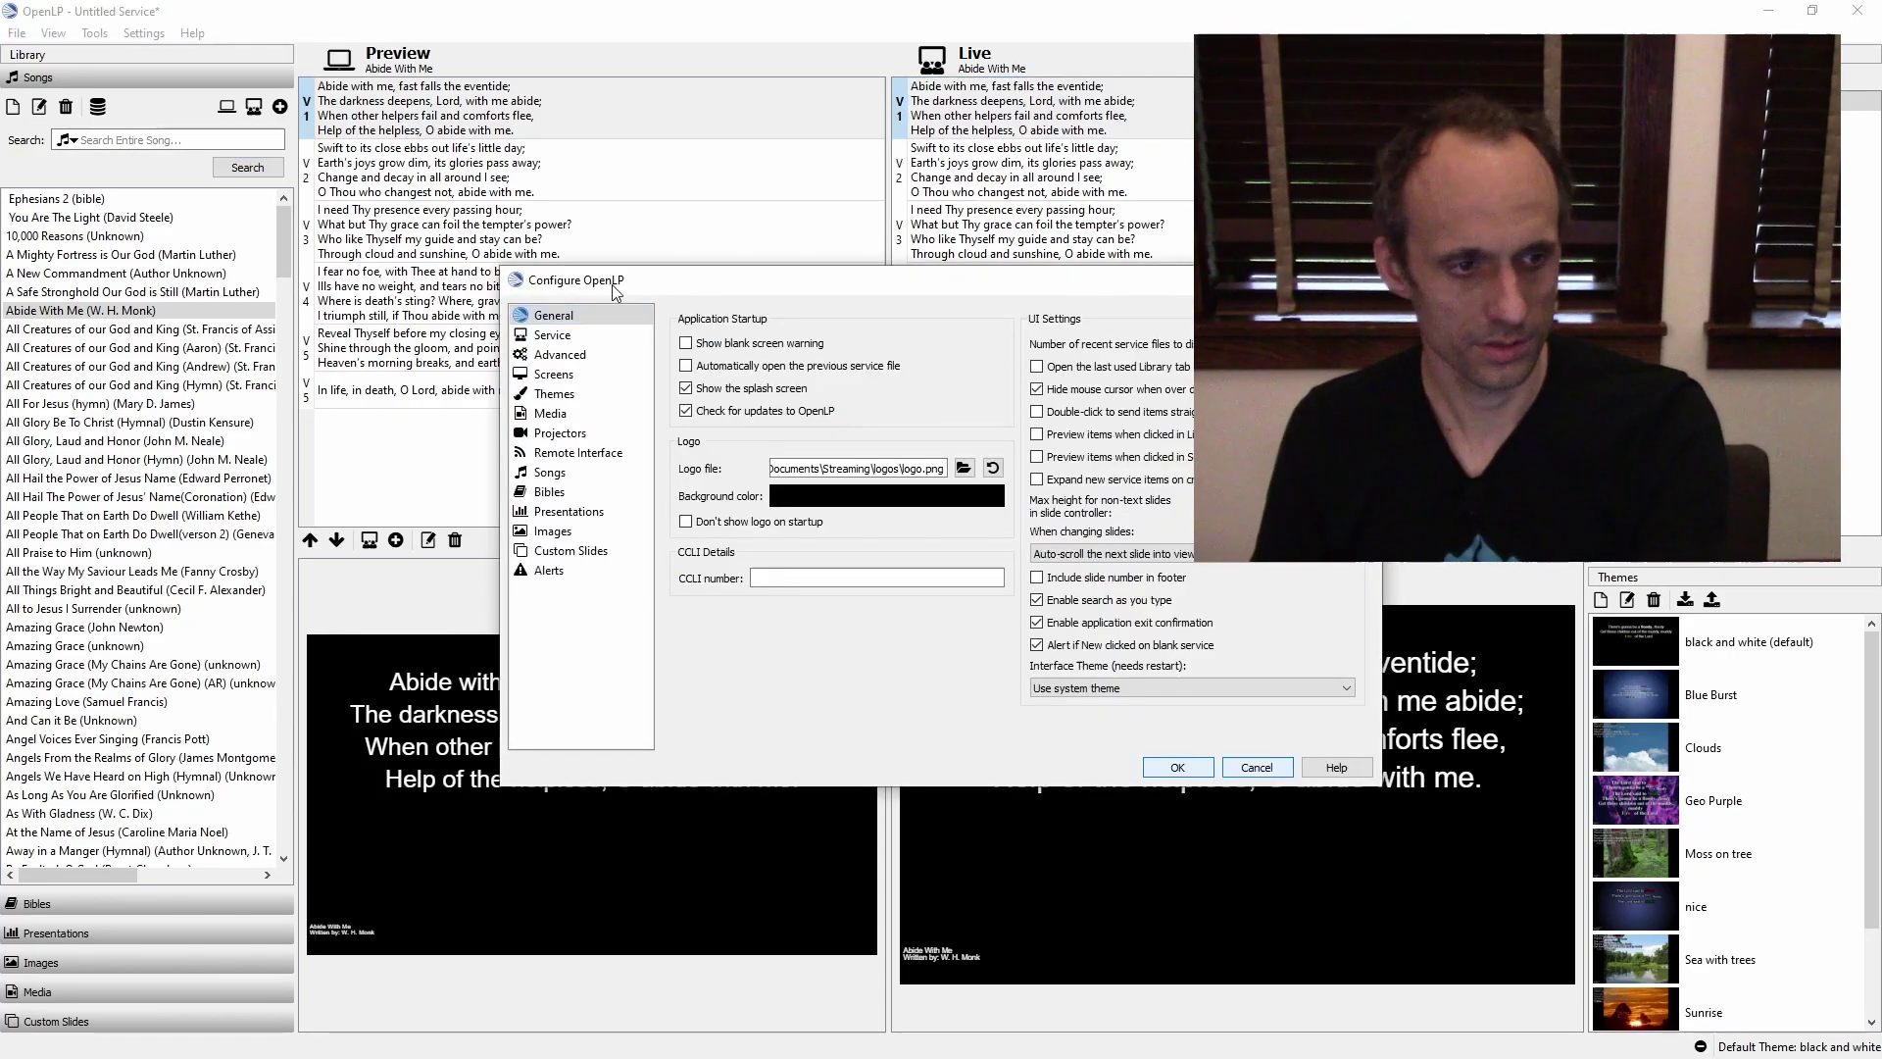
left_click(603, 455)
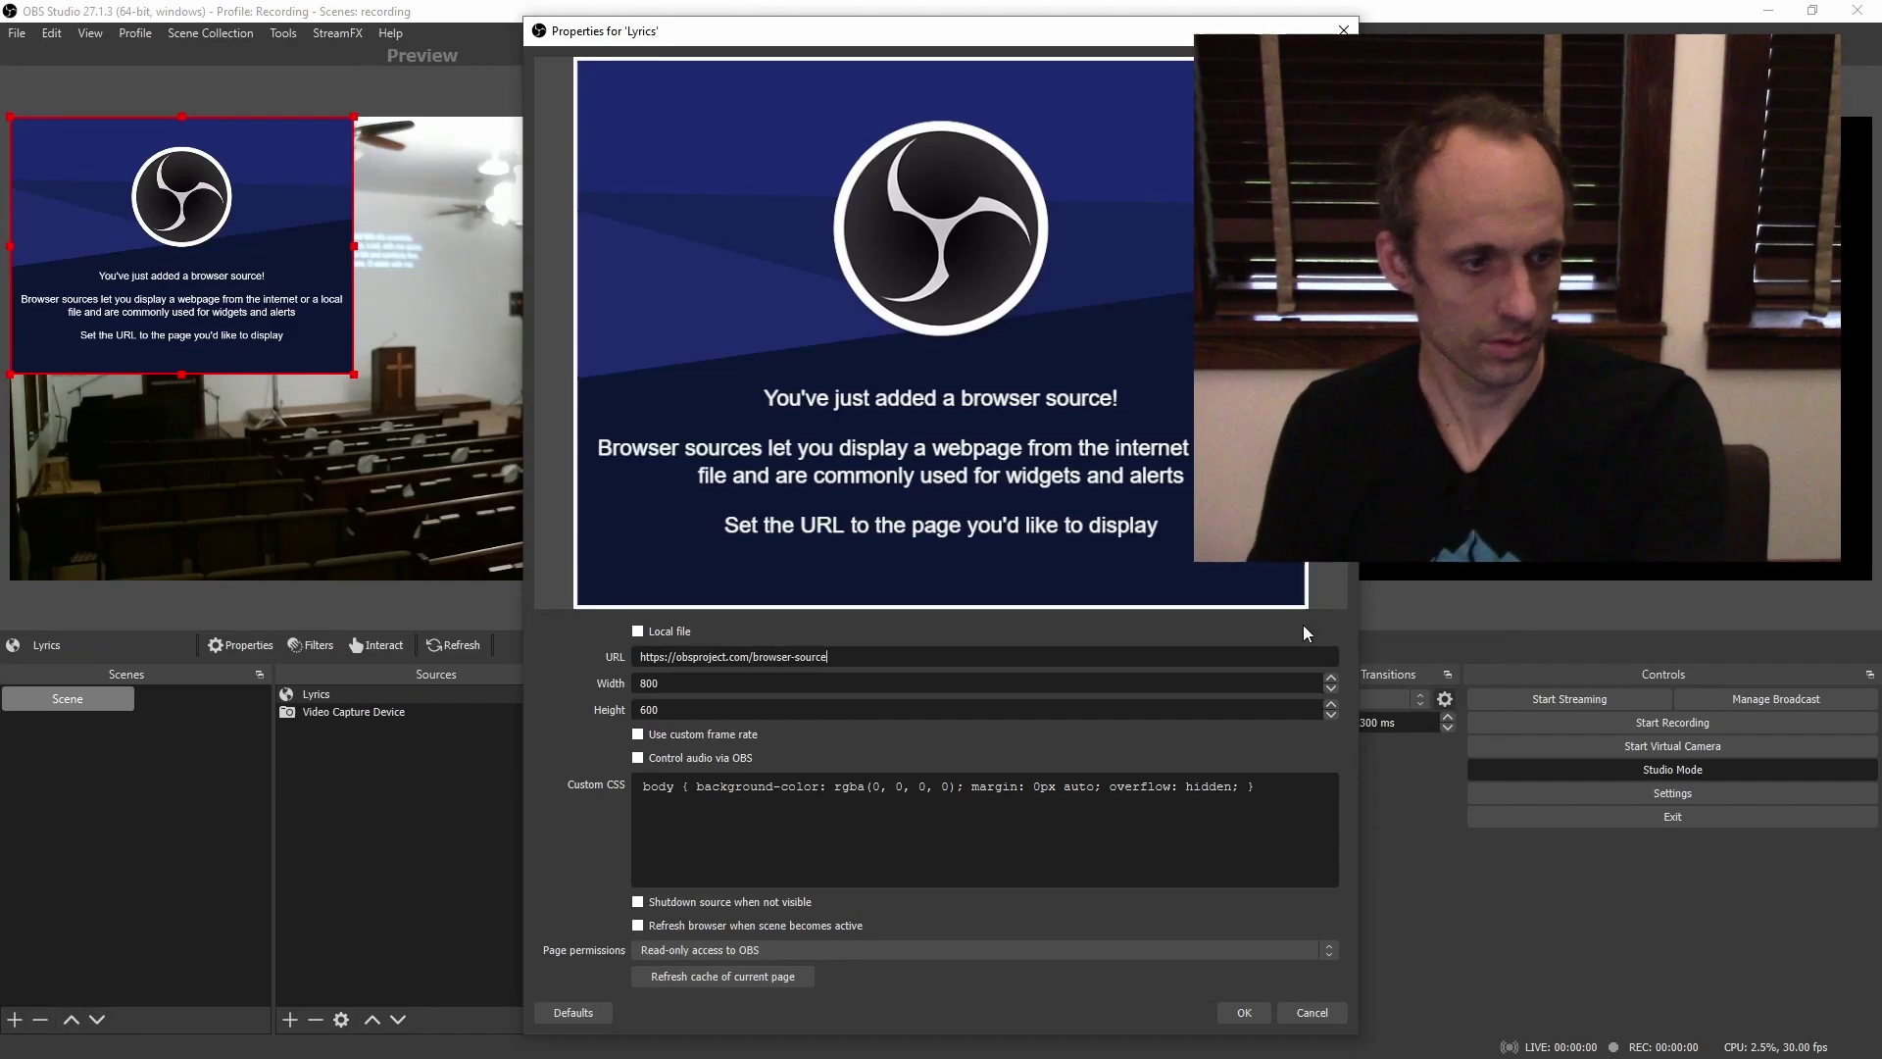
left_click_drag(834, 657, 641, 663)
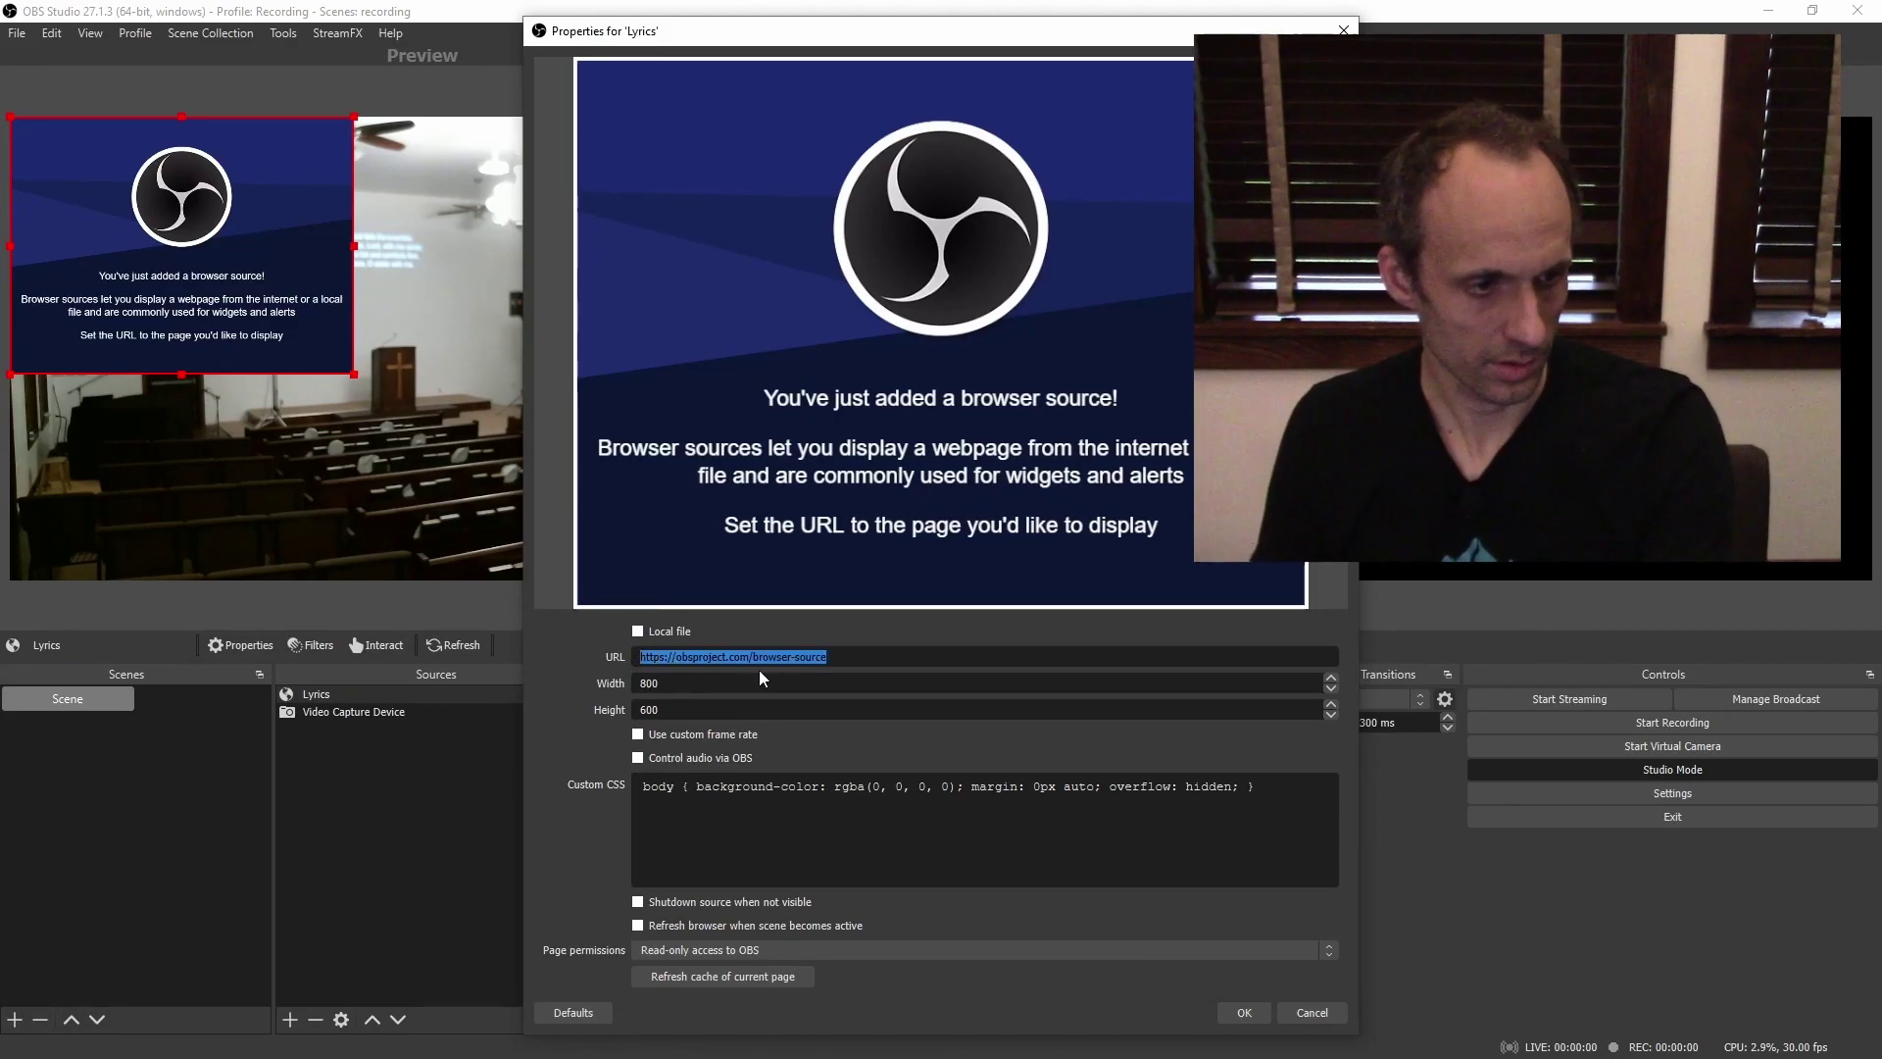
type("http://192.168.1.7:4316/")
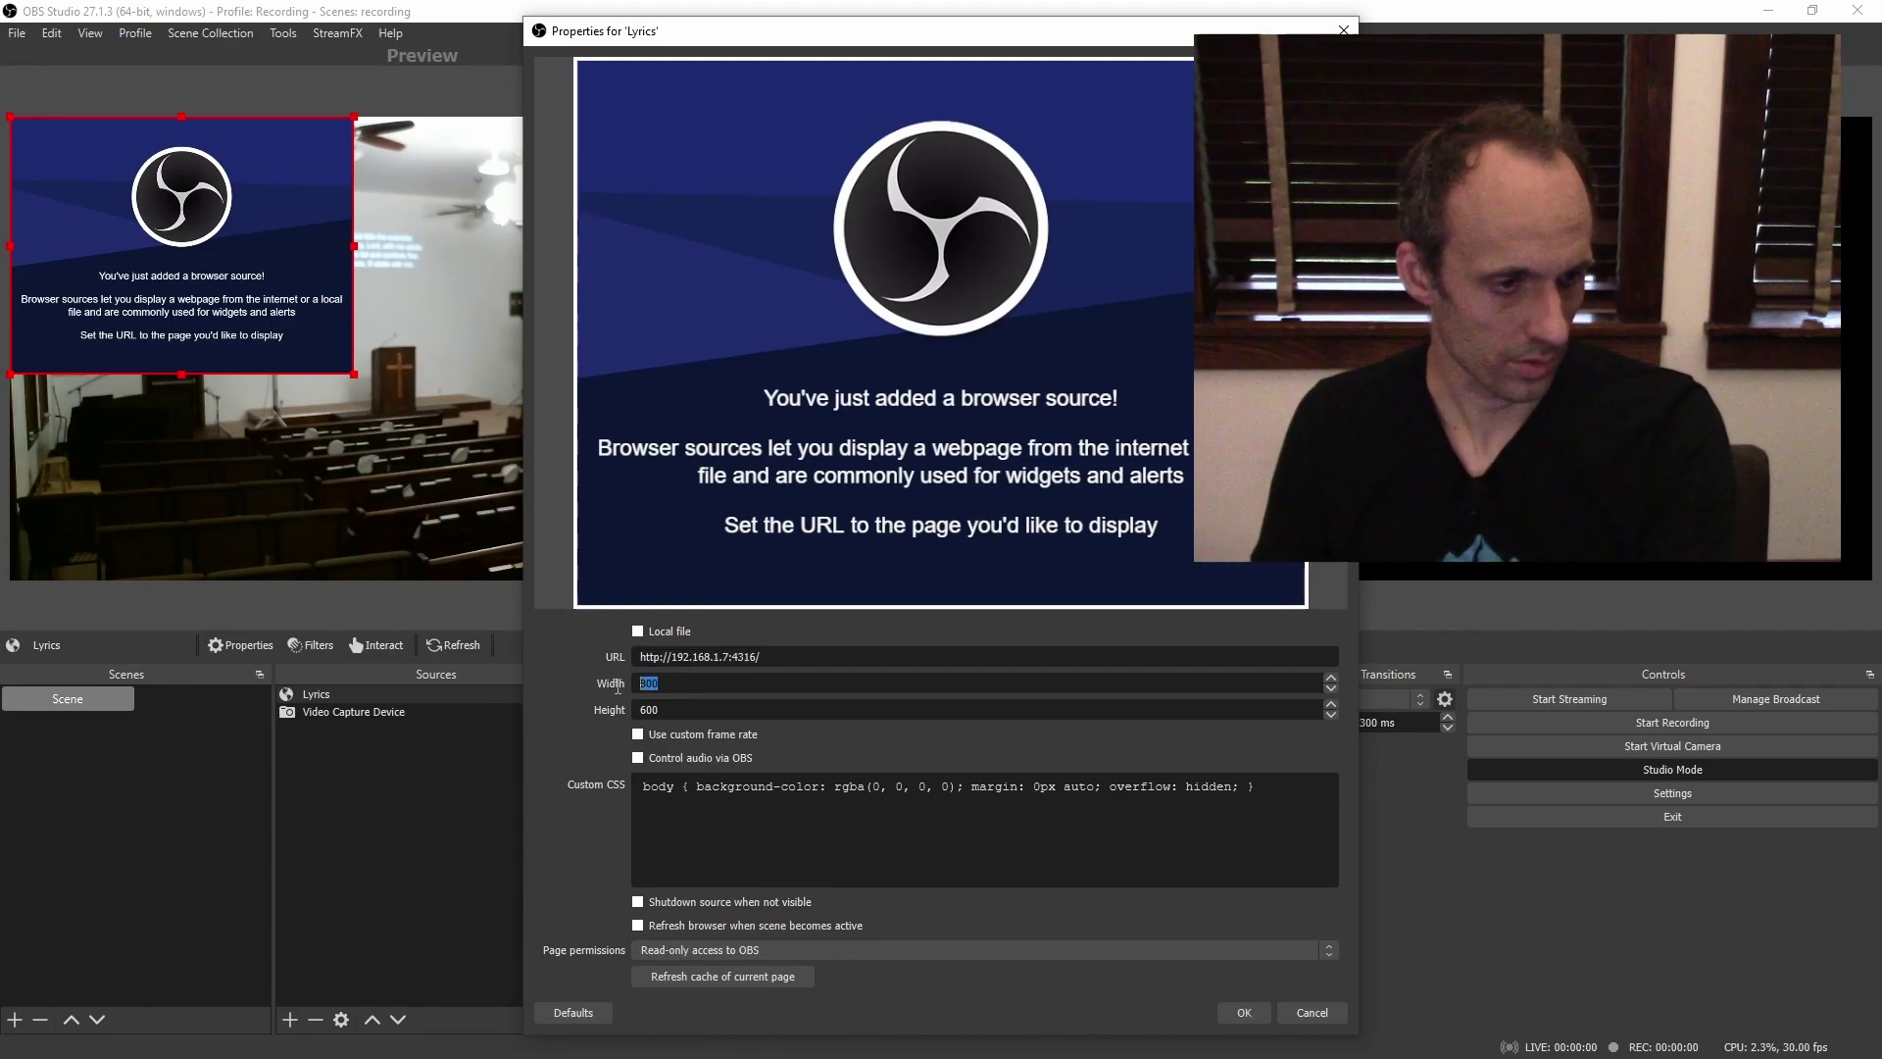
type("1820")
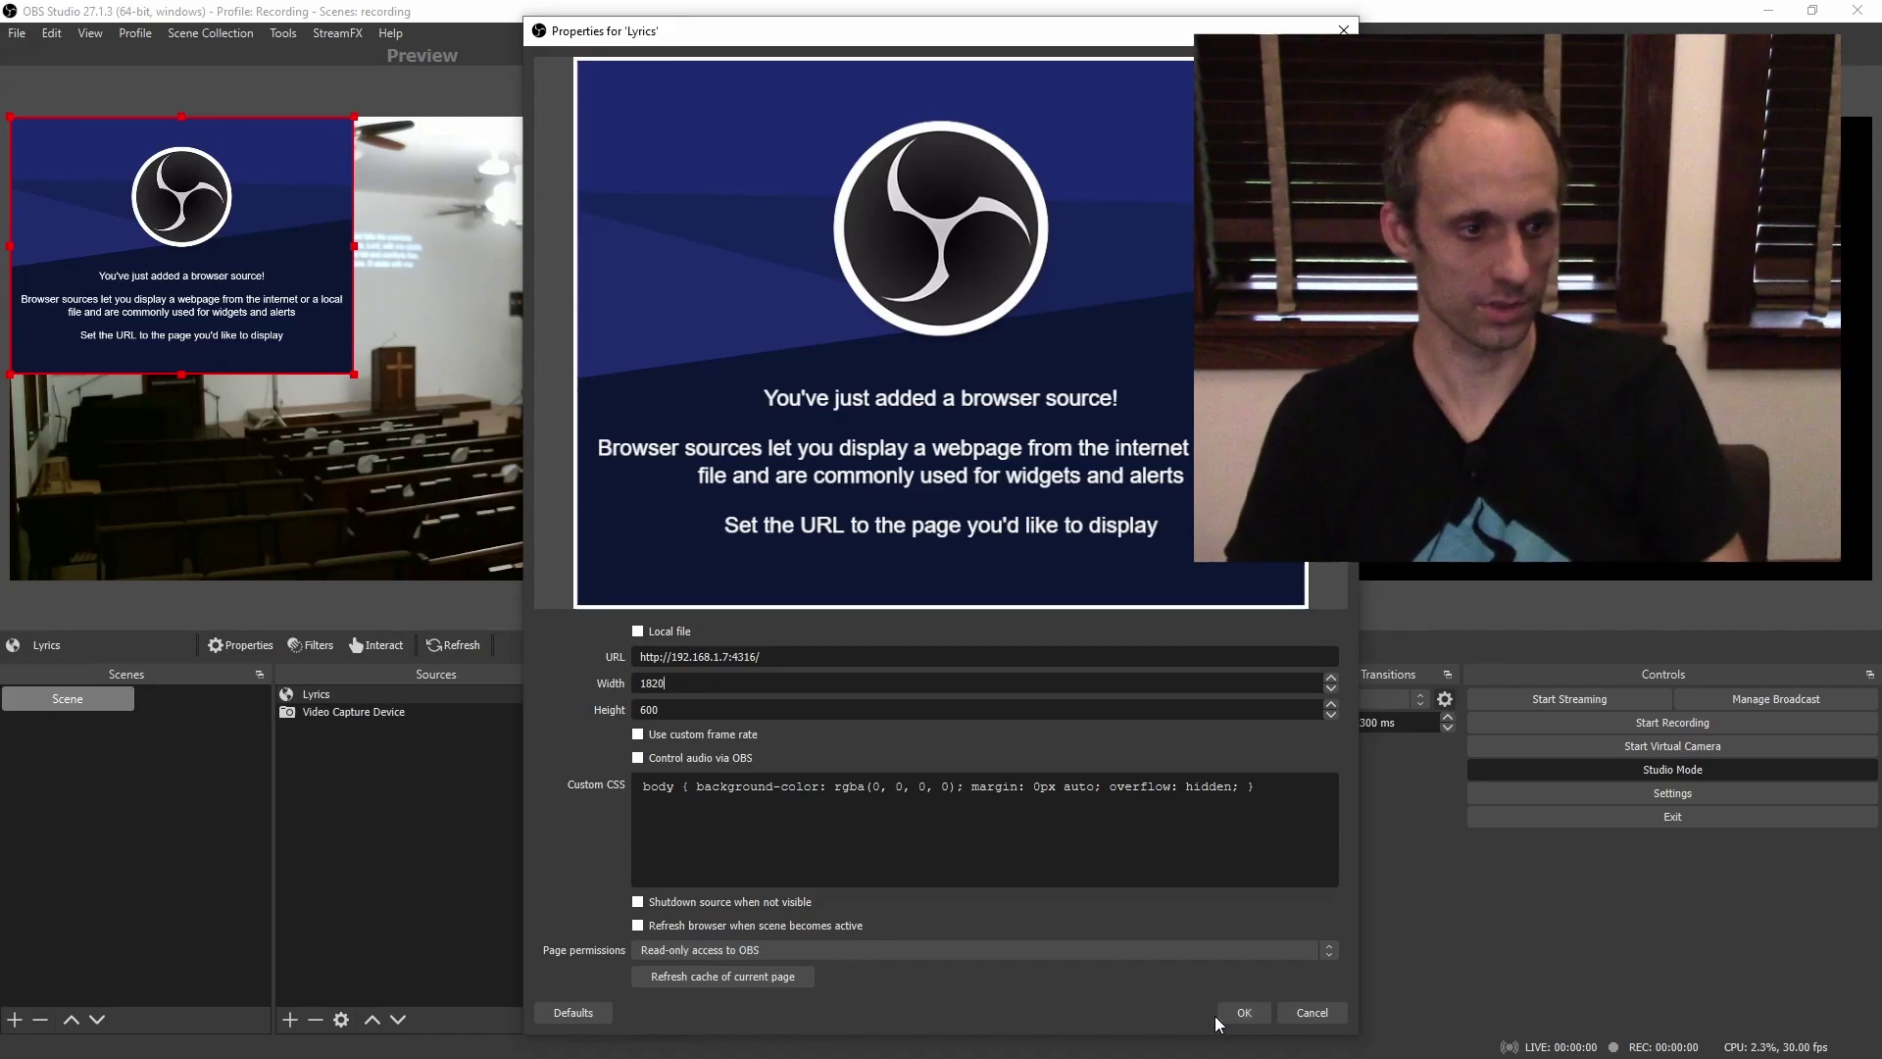
left_click(1233, 1016)
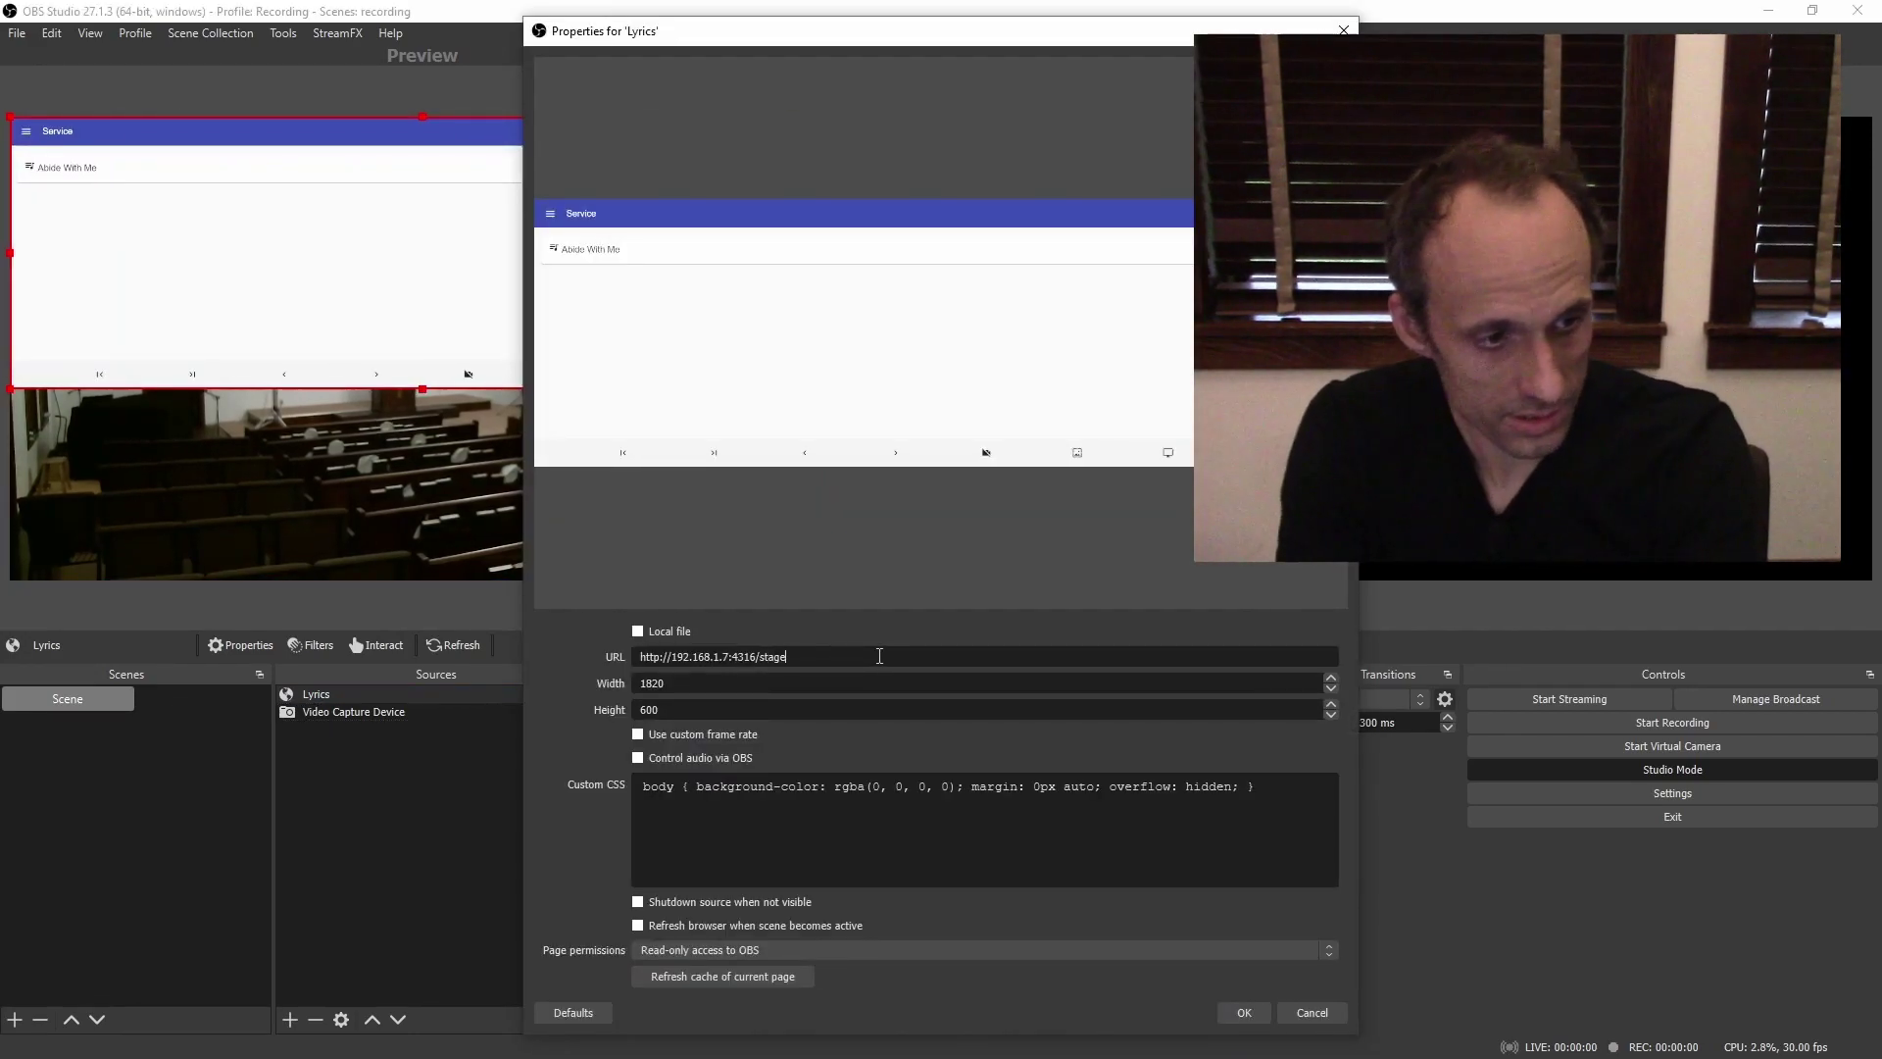
type("/Demo")
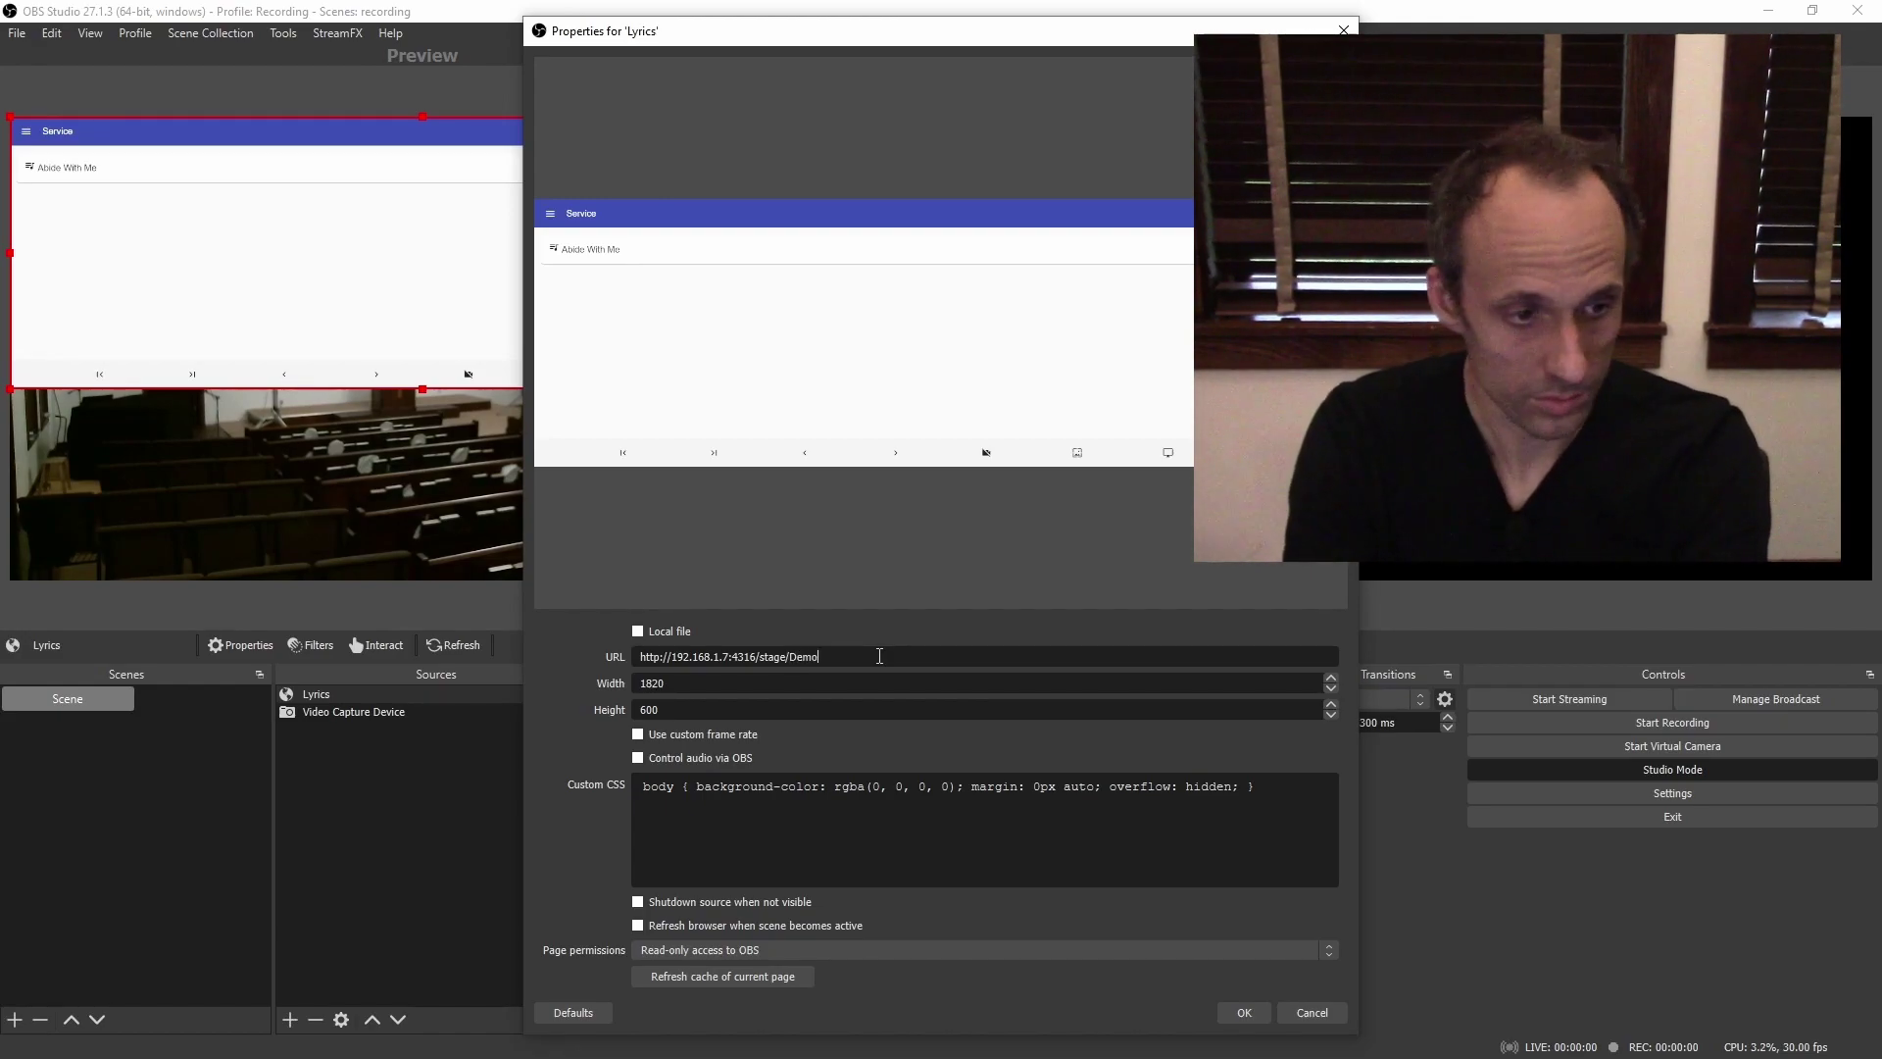
key("Return")
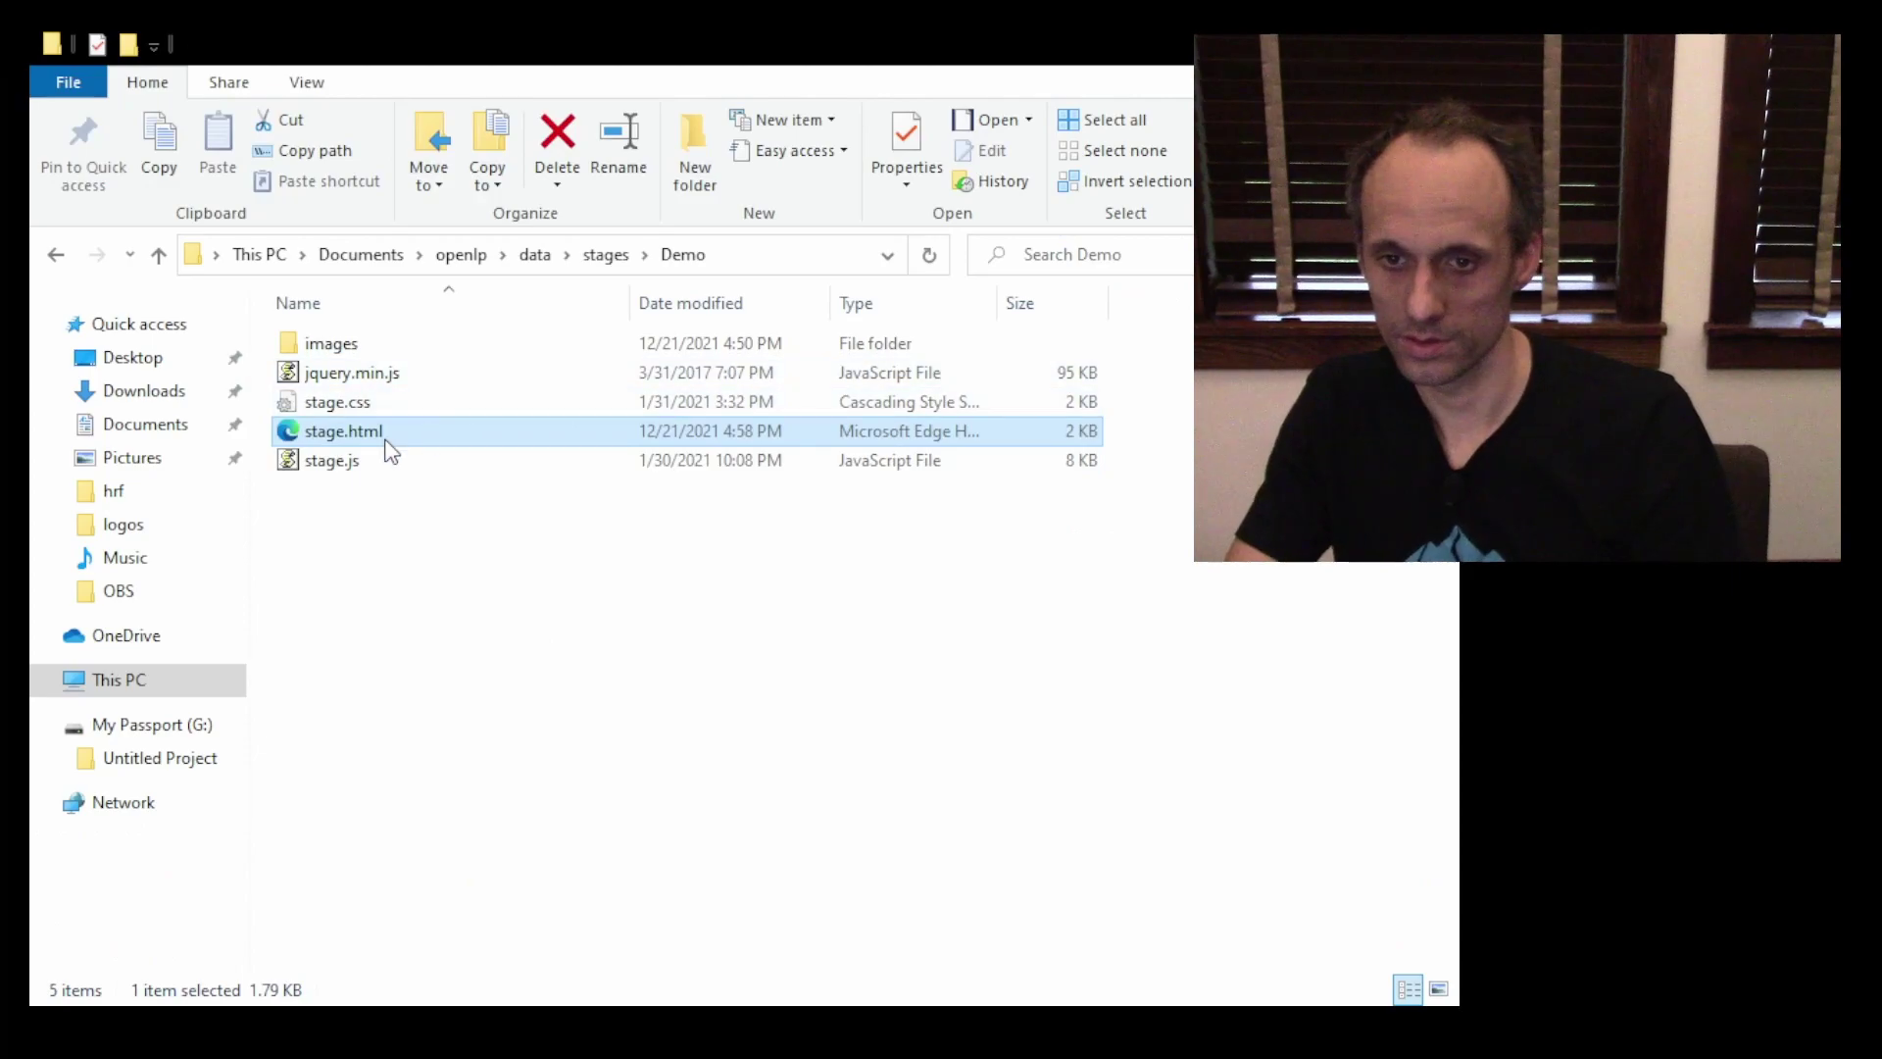
Select stage.css in the Documents\openlp\data\stages\Demo folder
left_click(333, 408)
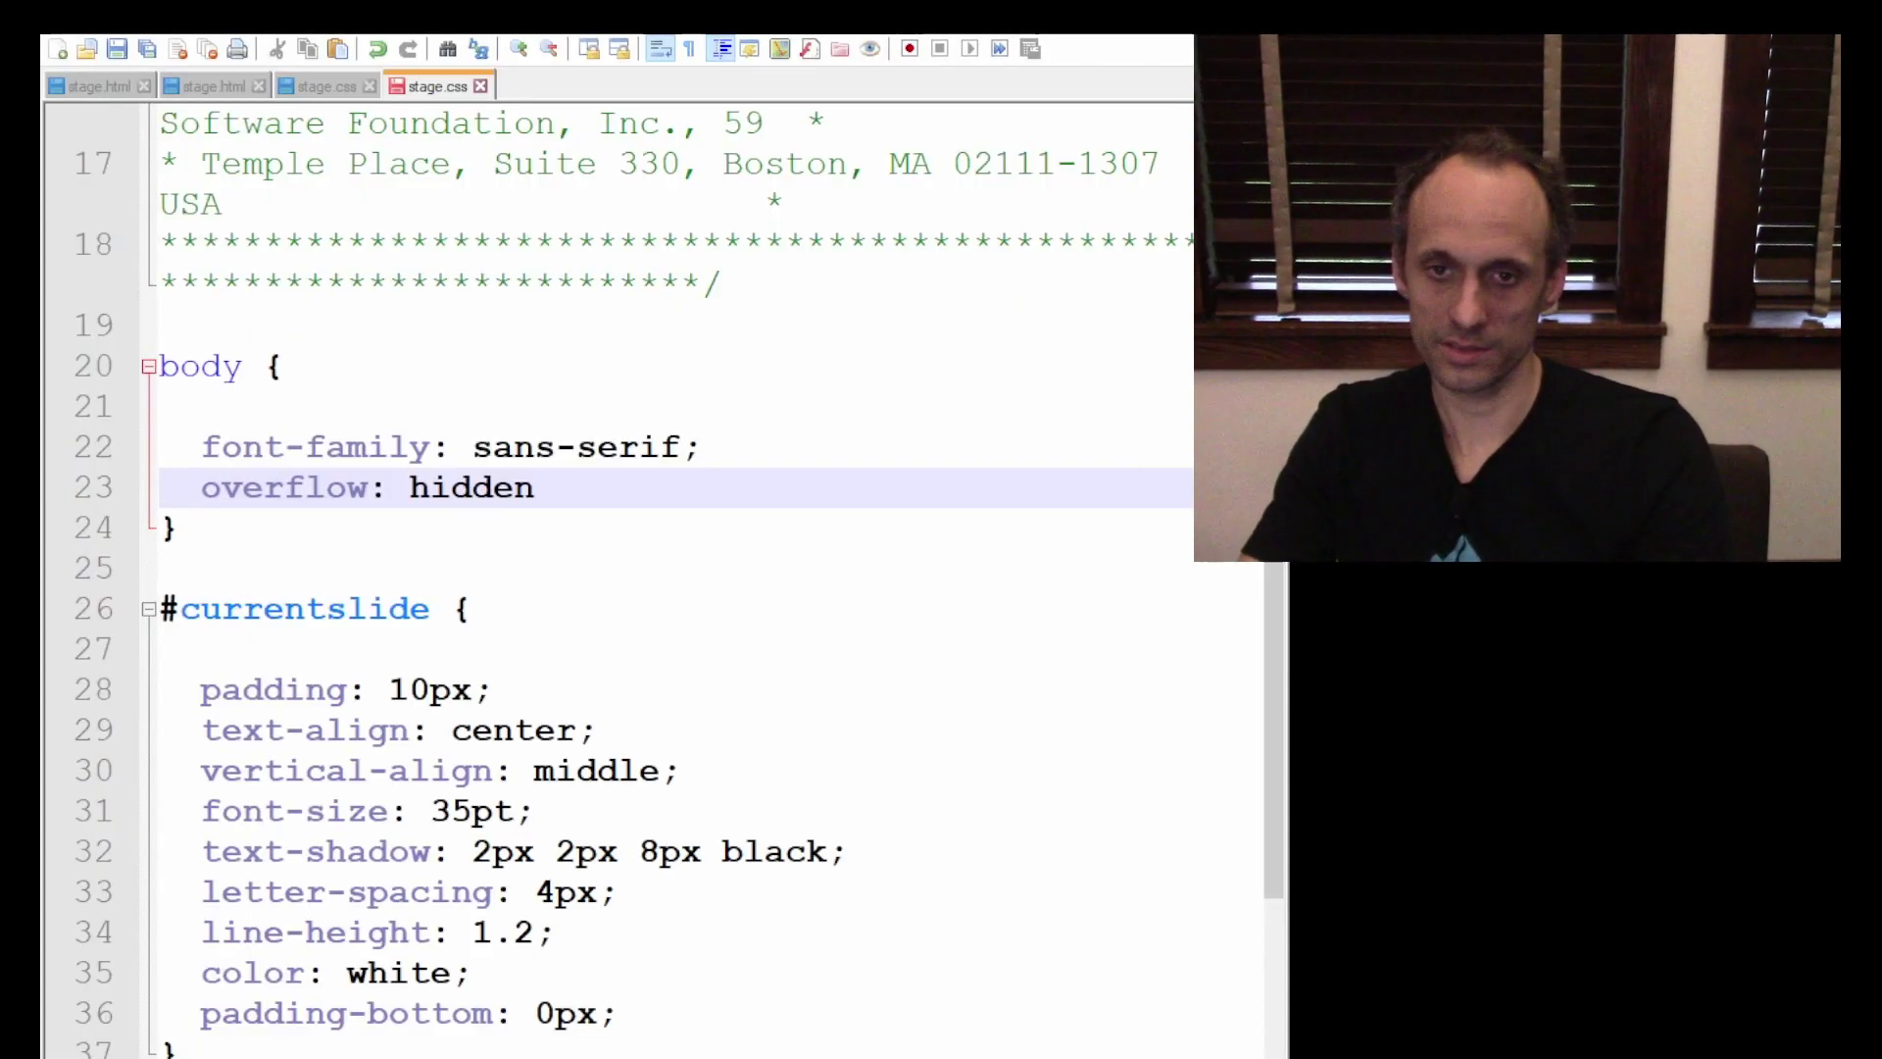
Switch to the other stage.css file in Notepad++ and scroll through its rules
left_click(323, 90)
scroll(516, 725, "down", 3)
scroll(516, 725, "down", 4)
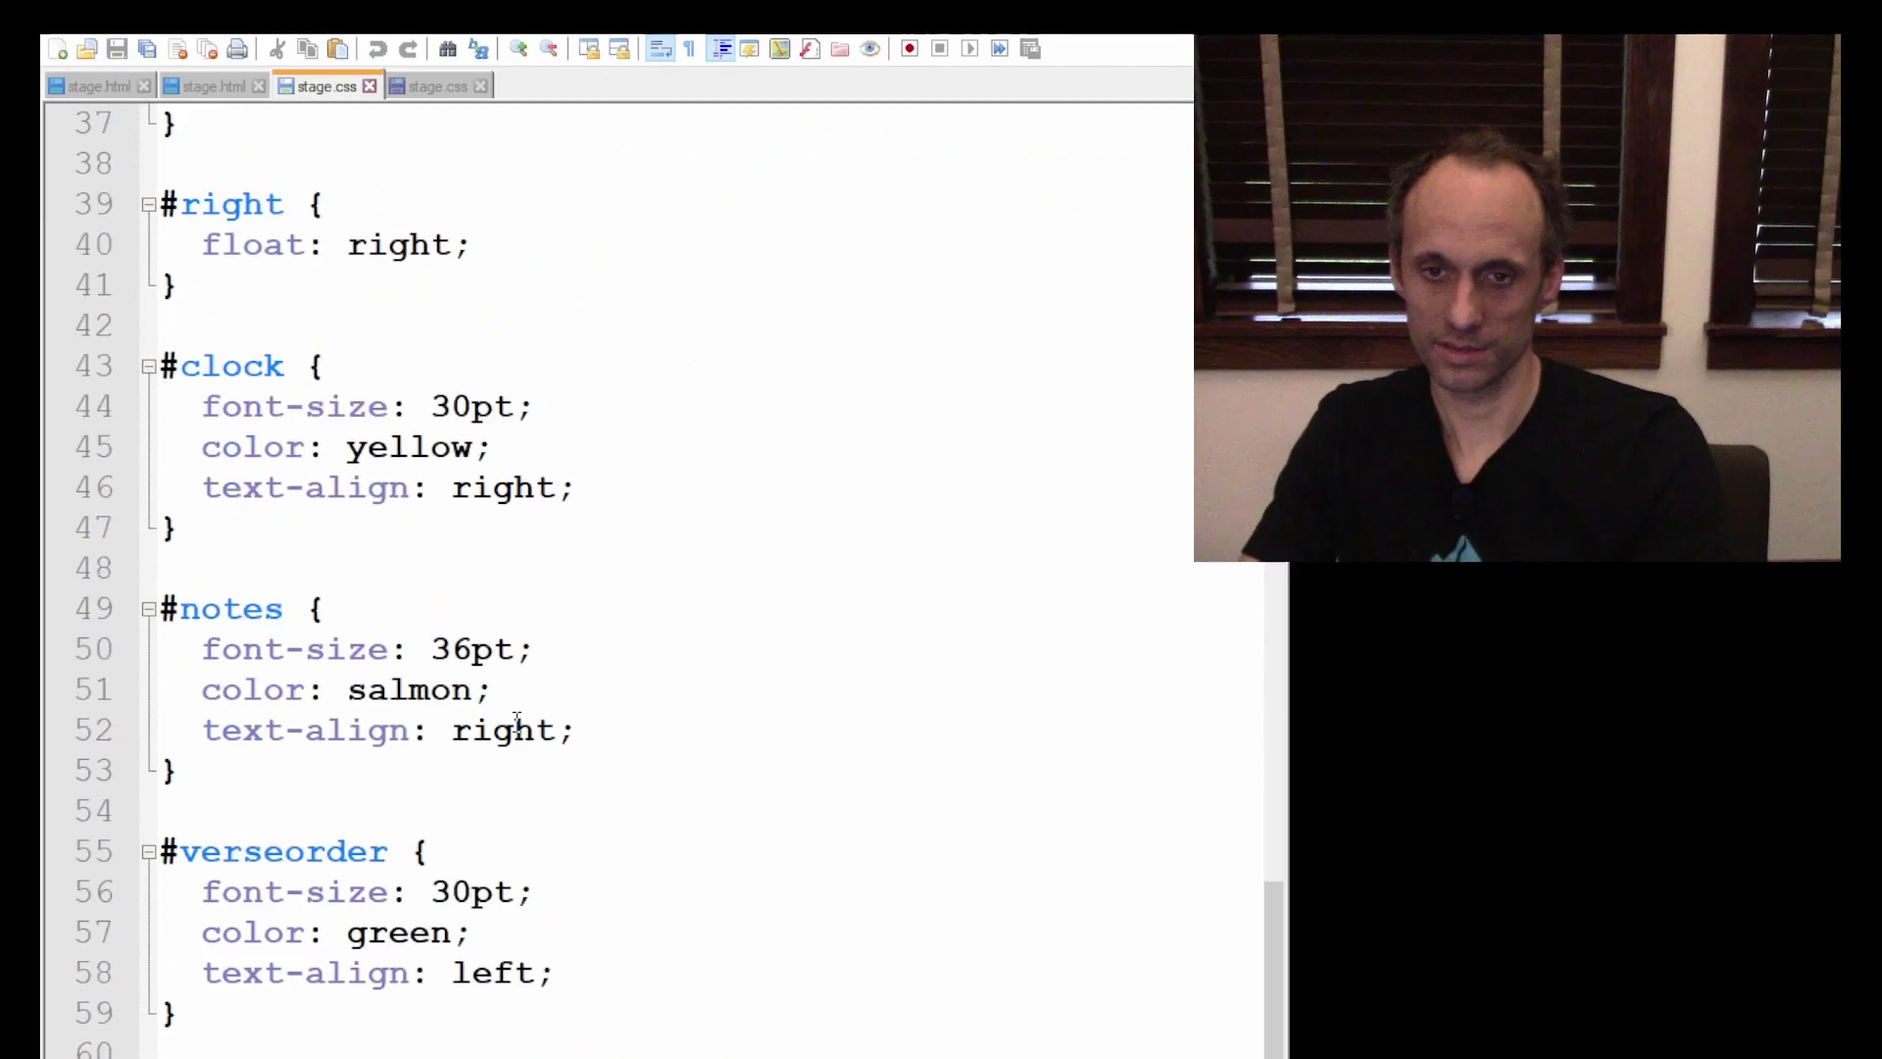
scroll(809, 518, "up", 7)
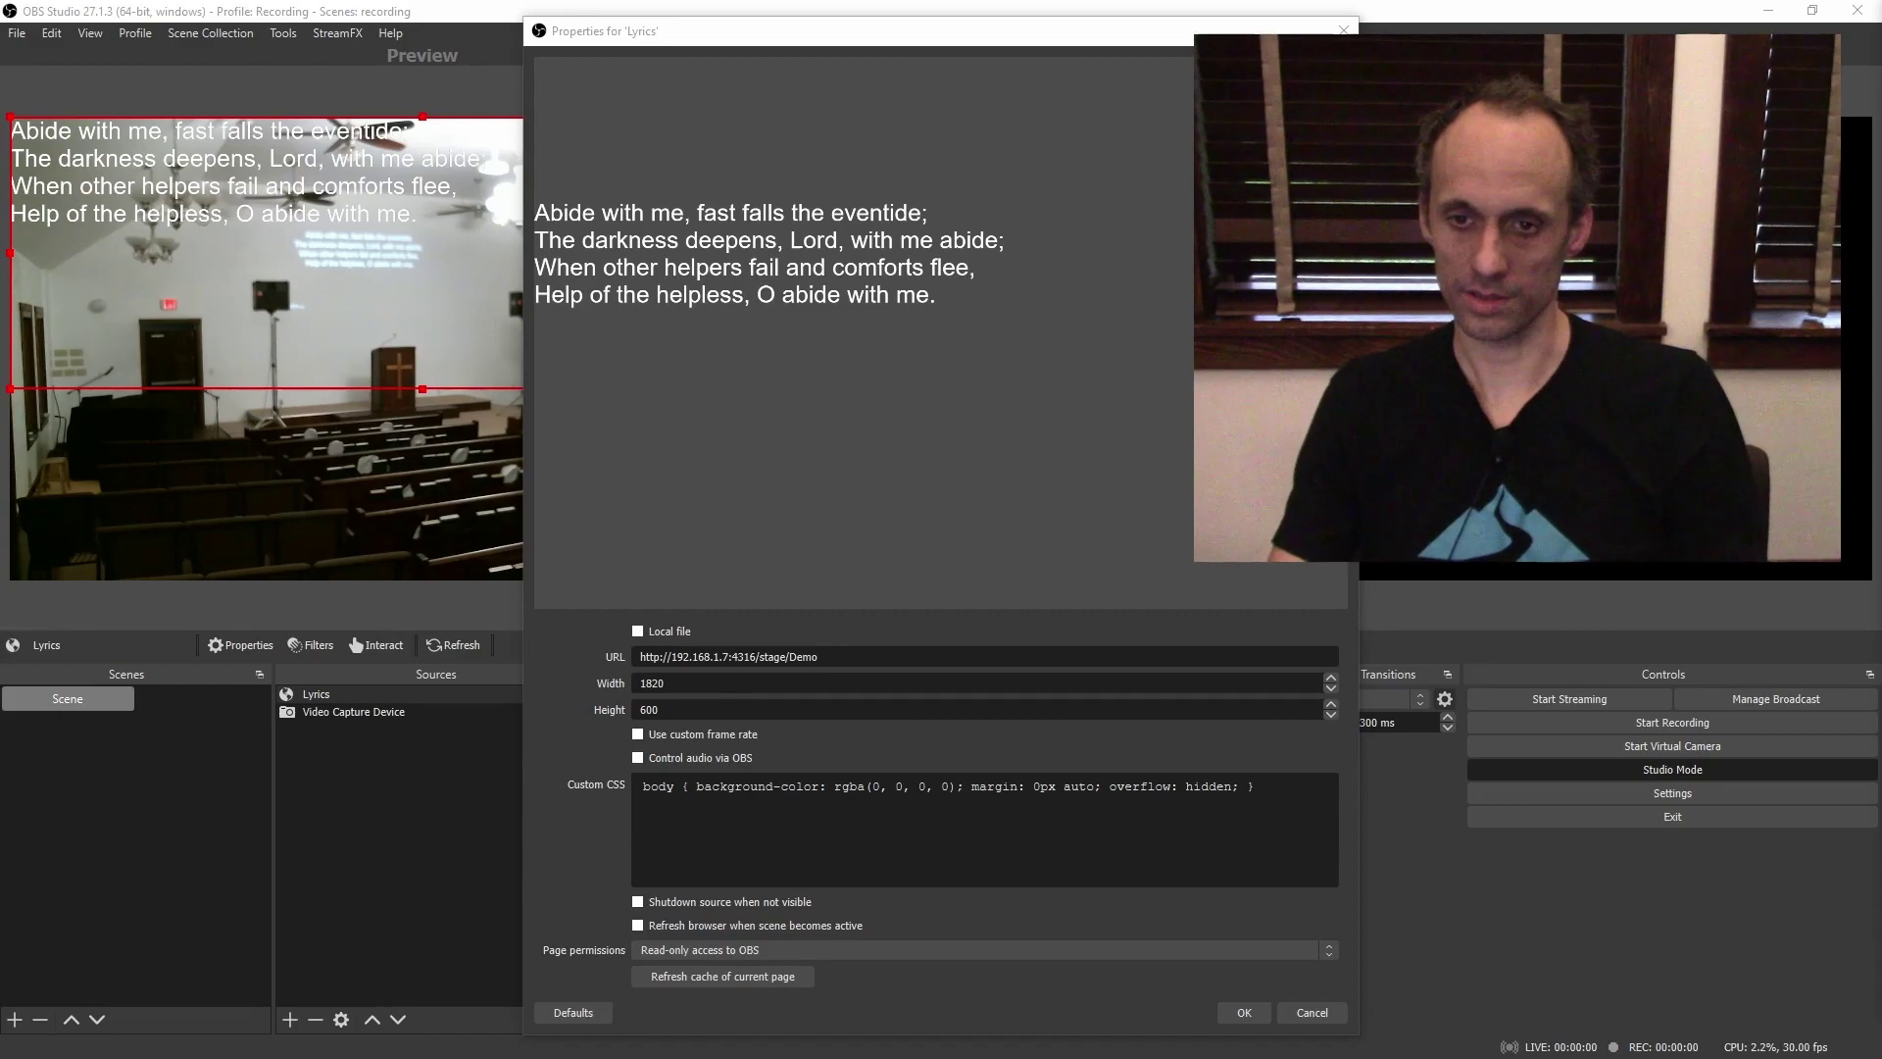
Bring the Demo stage.css editor forward beside the Lyrics properties and scroll to its body rule
key("alt+Tab")
left_click(583, 410)
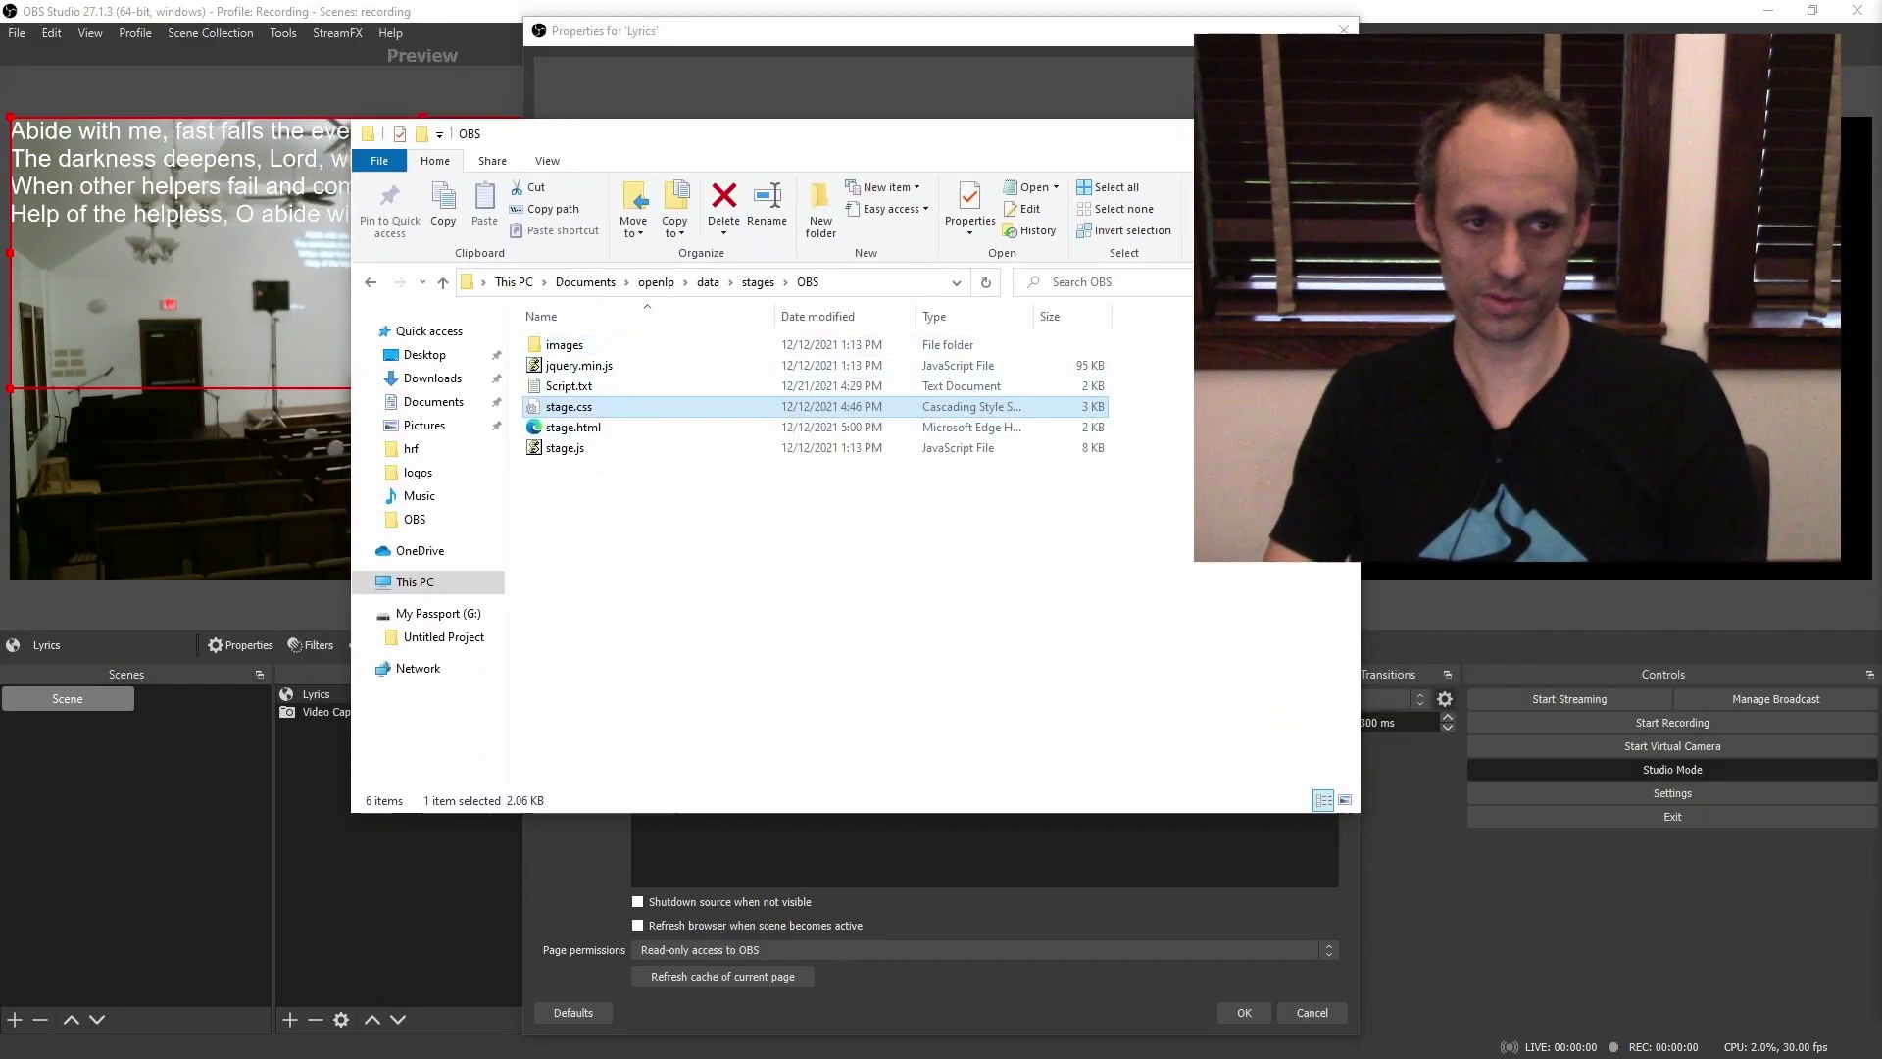
key("alt+Tab")
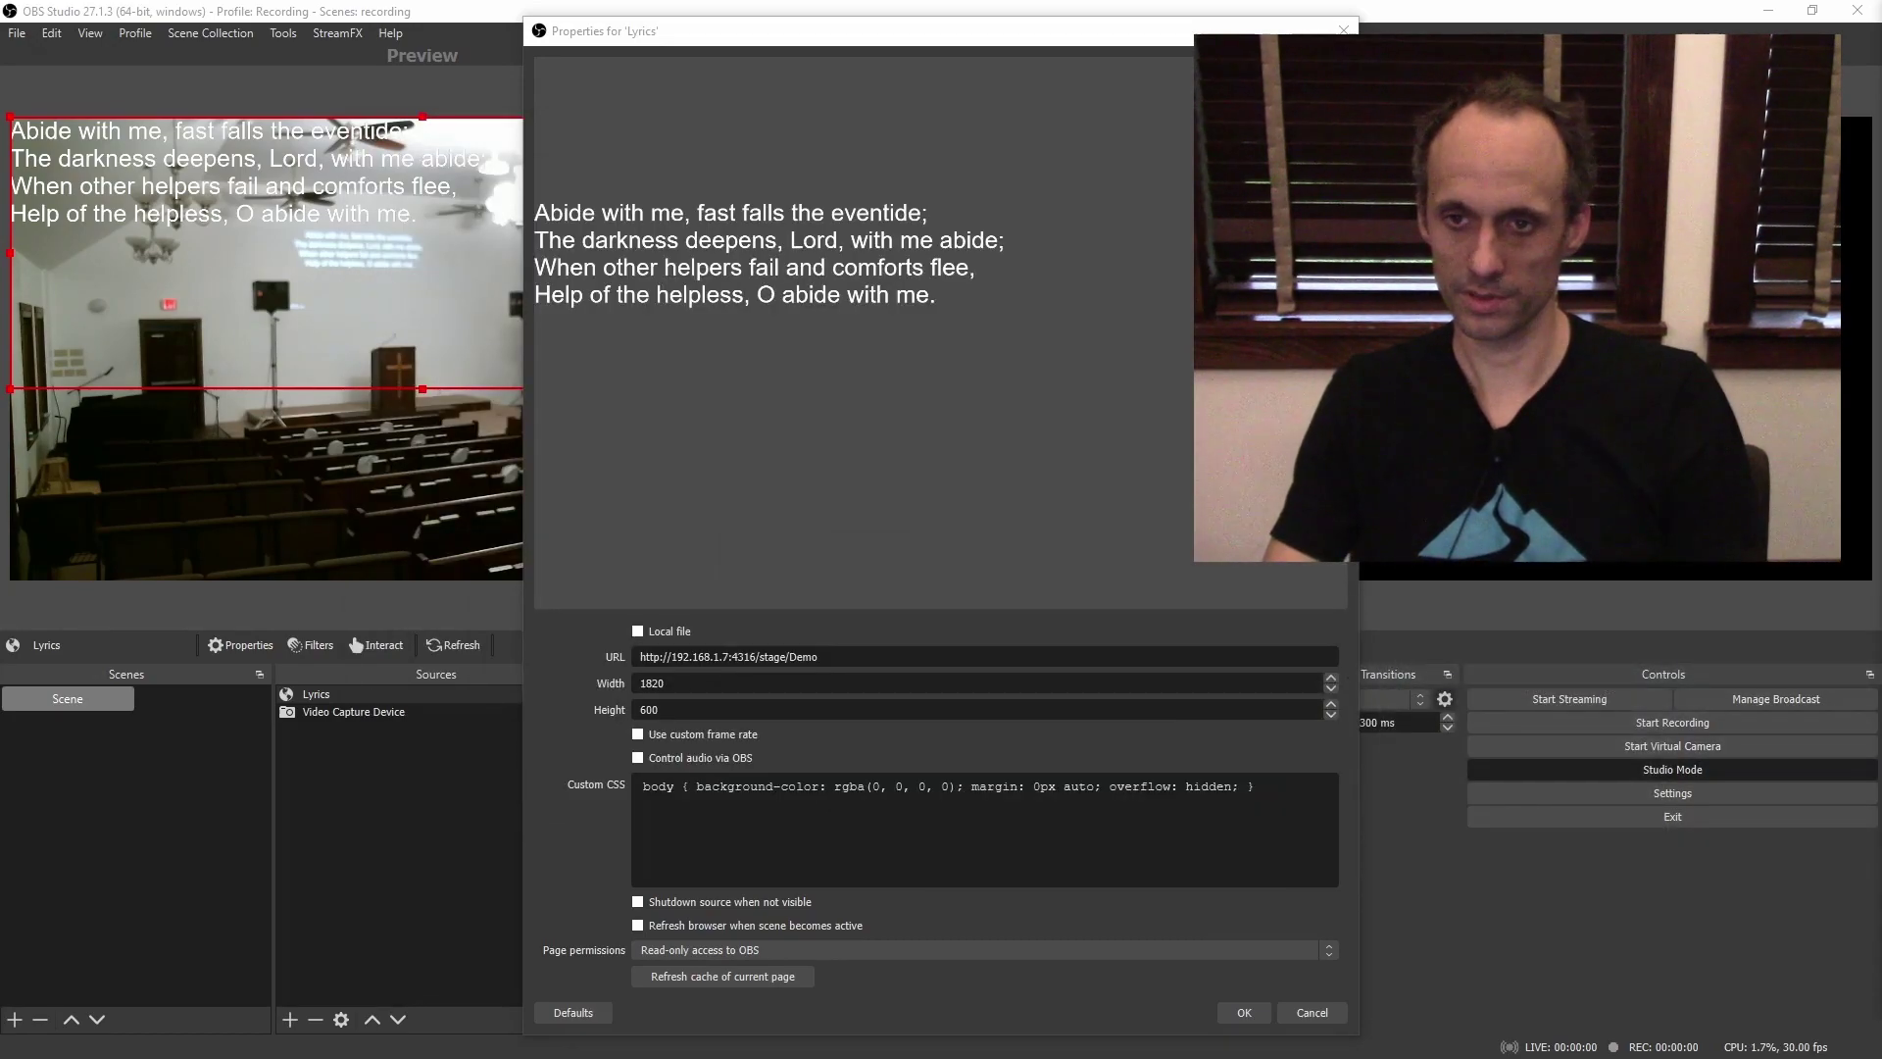
key("alt+Tab")
scroll(1363, 549, "down", 3)
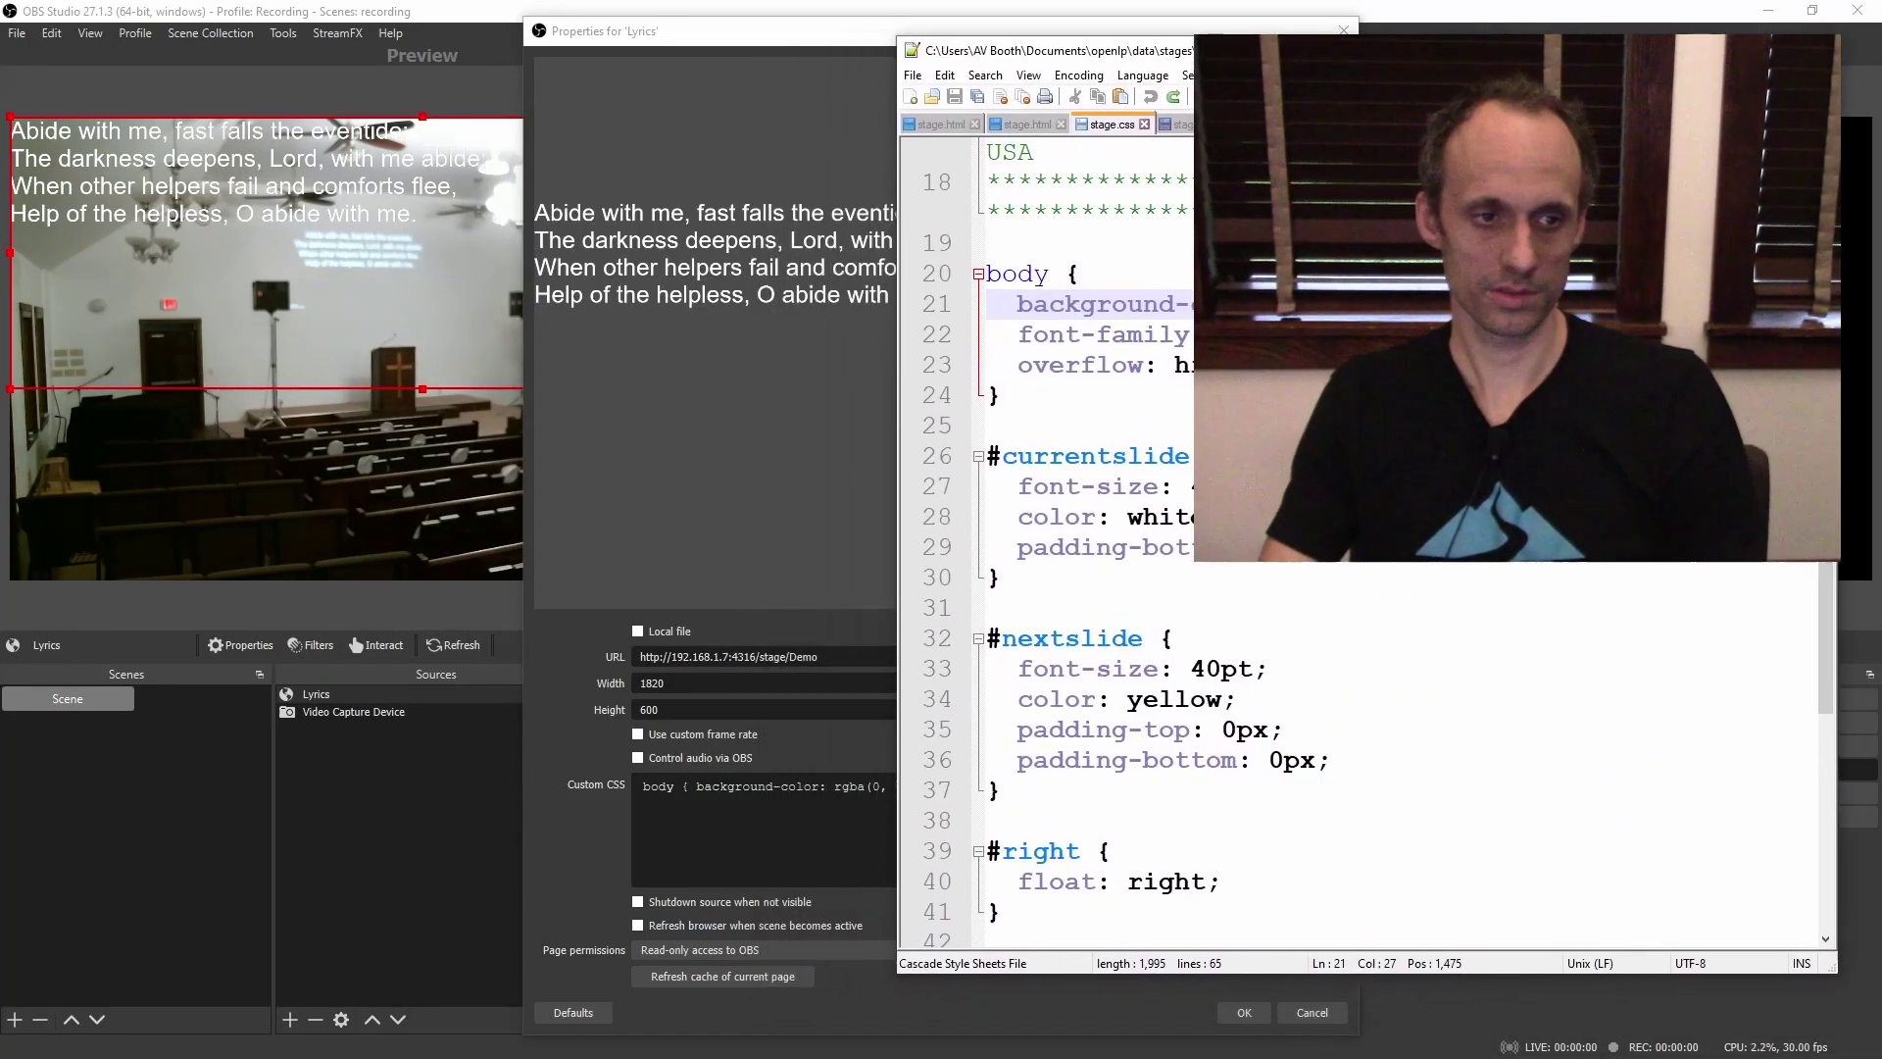
scroll(1078, 490, "up", 5)
scroll(1127, 441, "down", 3)
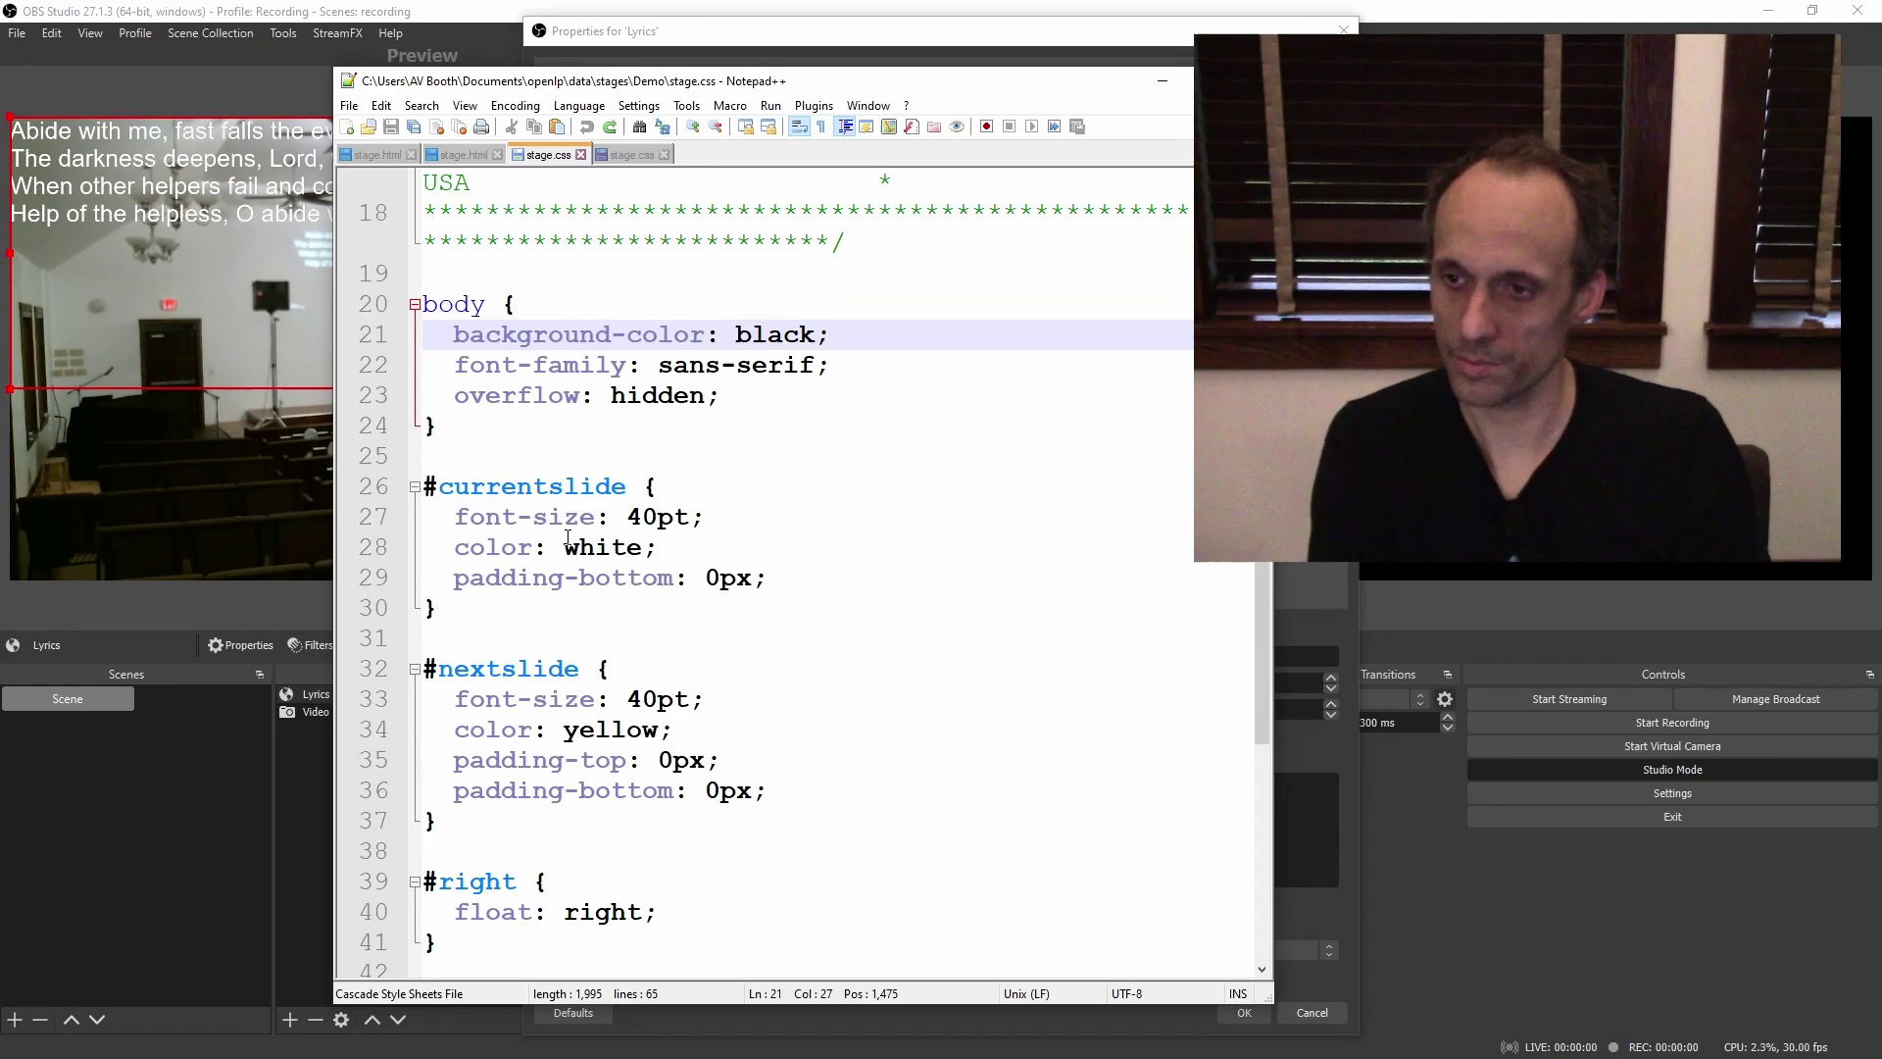
scroll(568, 538, "up", 5)
left_click_drag(976, 93, 760, 97)
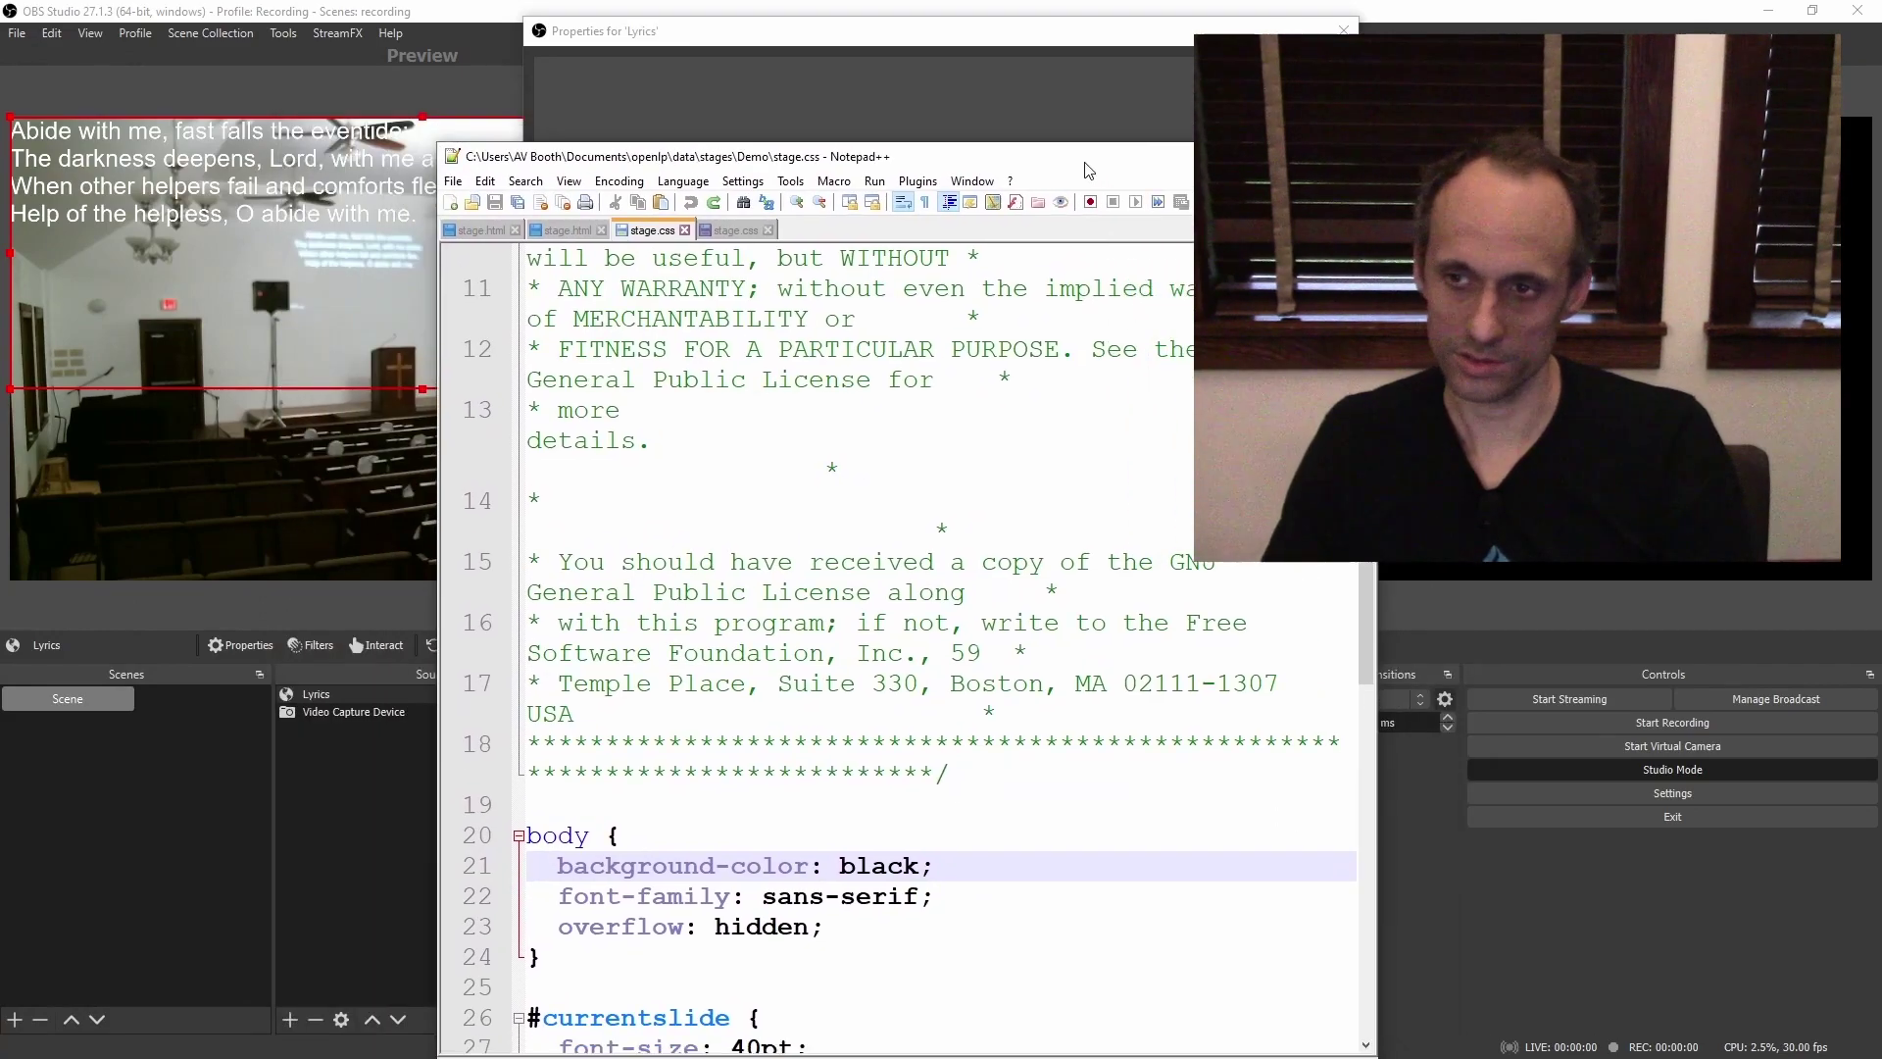
scroll(567, 538, "down", 5)
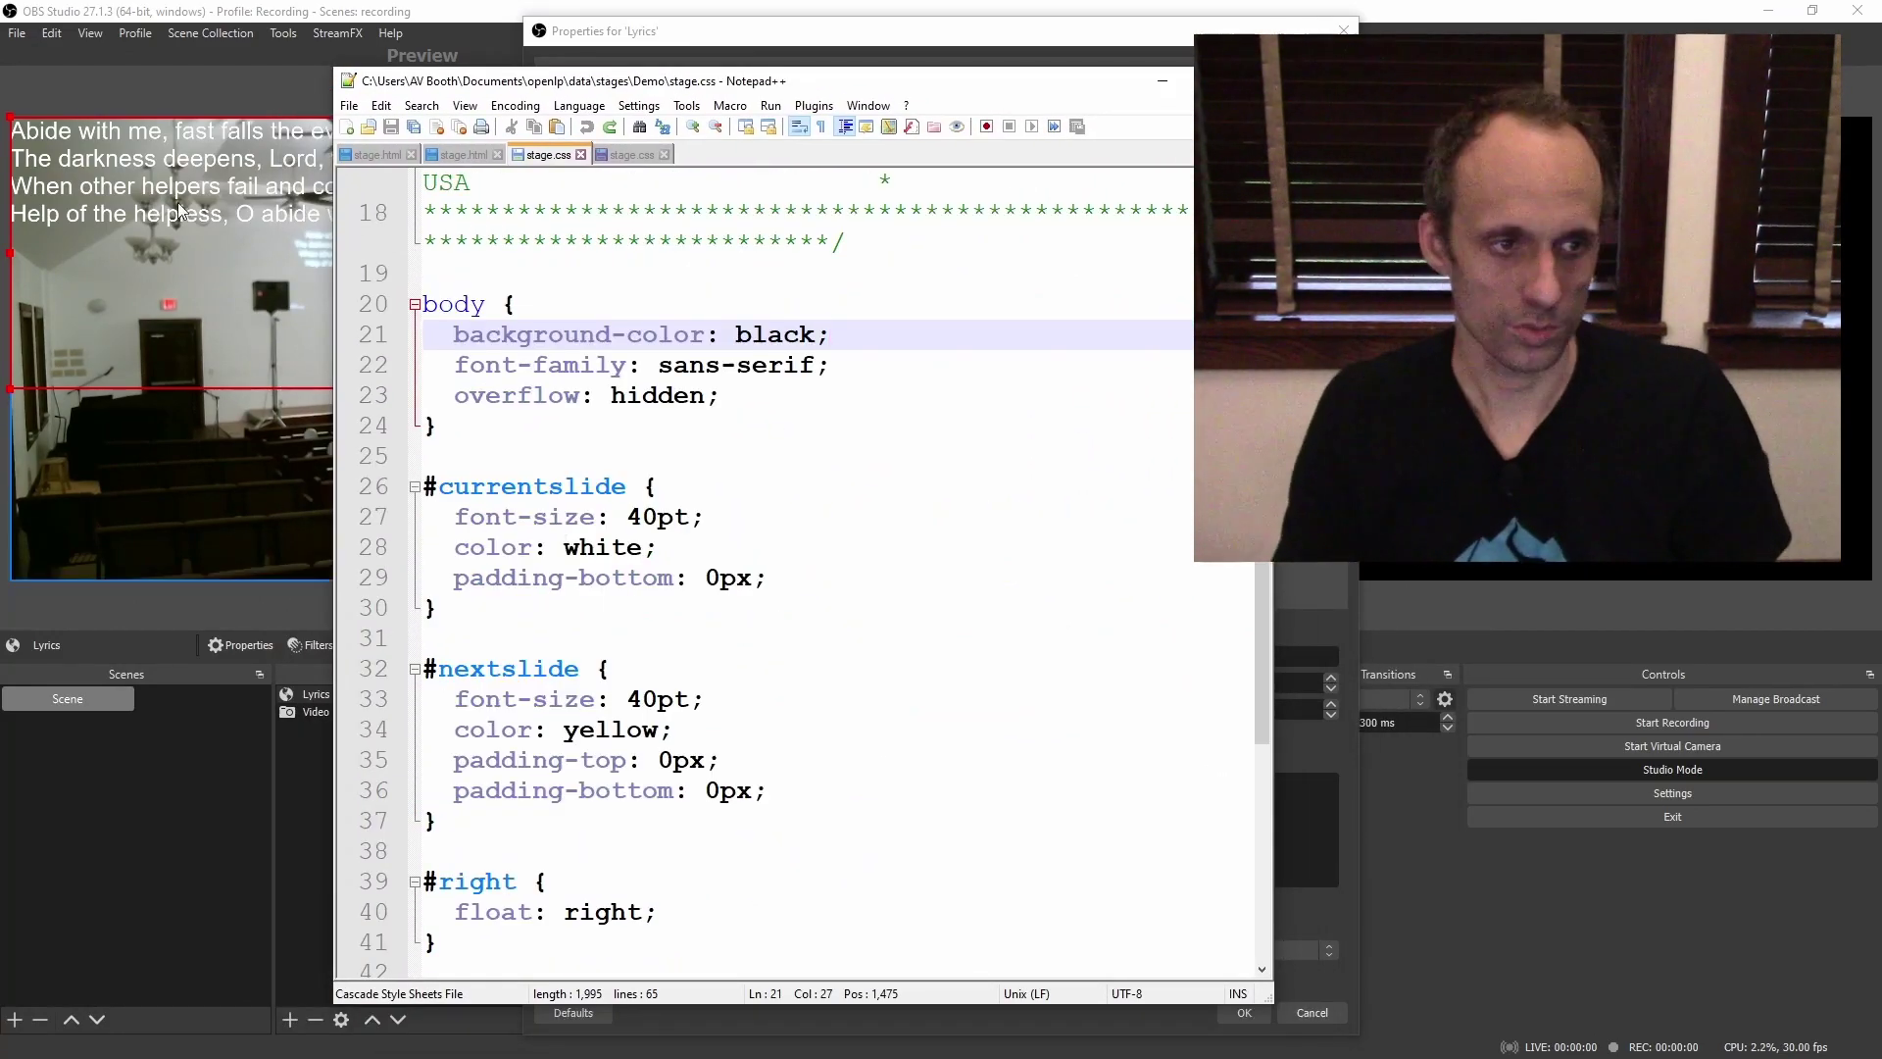
Copy the OBS stylesheet's centered, shadowed #currentslide declarations into Demo stage.css's #currentslide rule
left_click(627, 156)
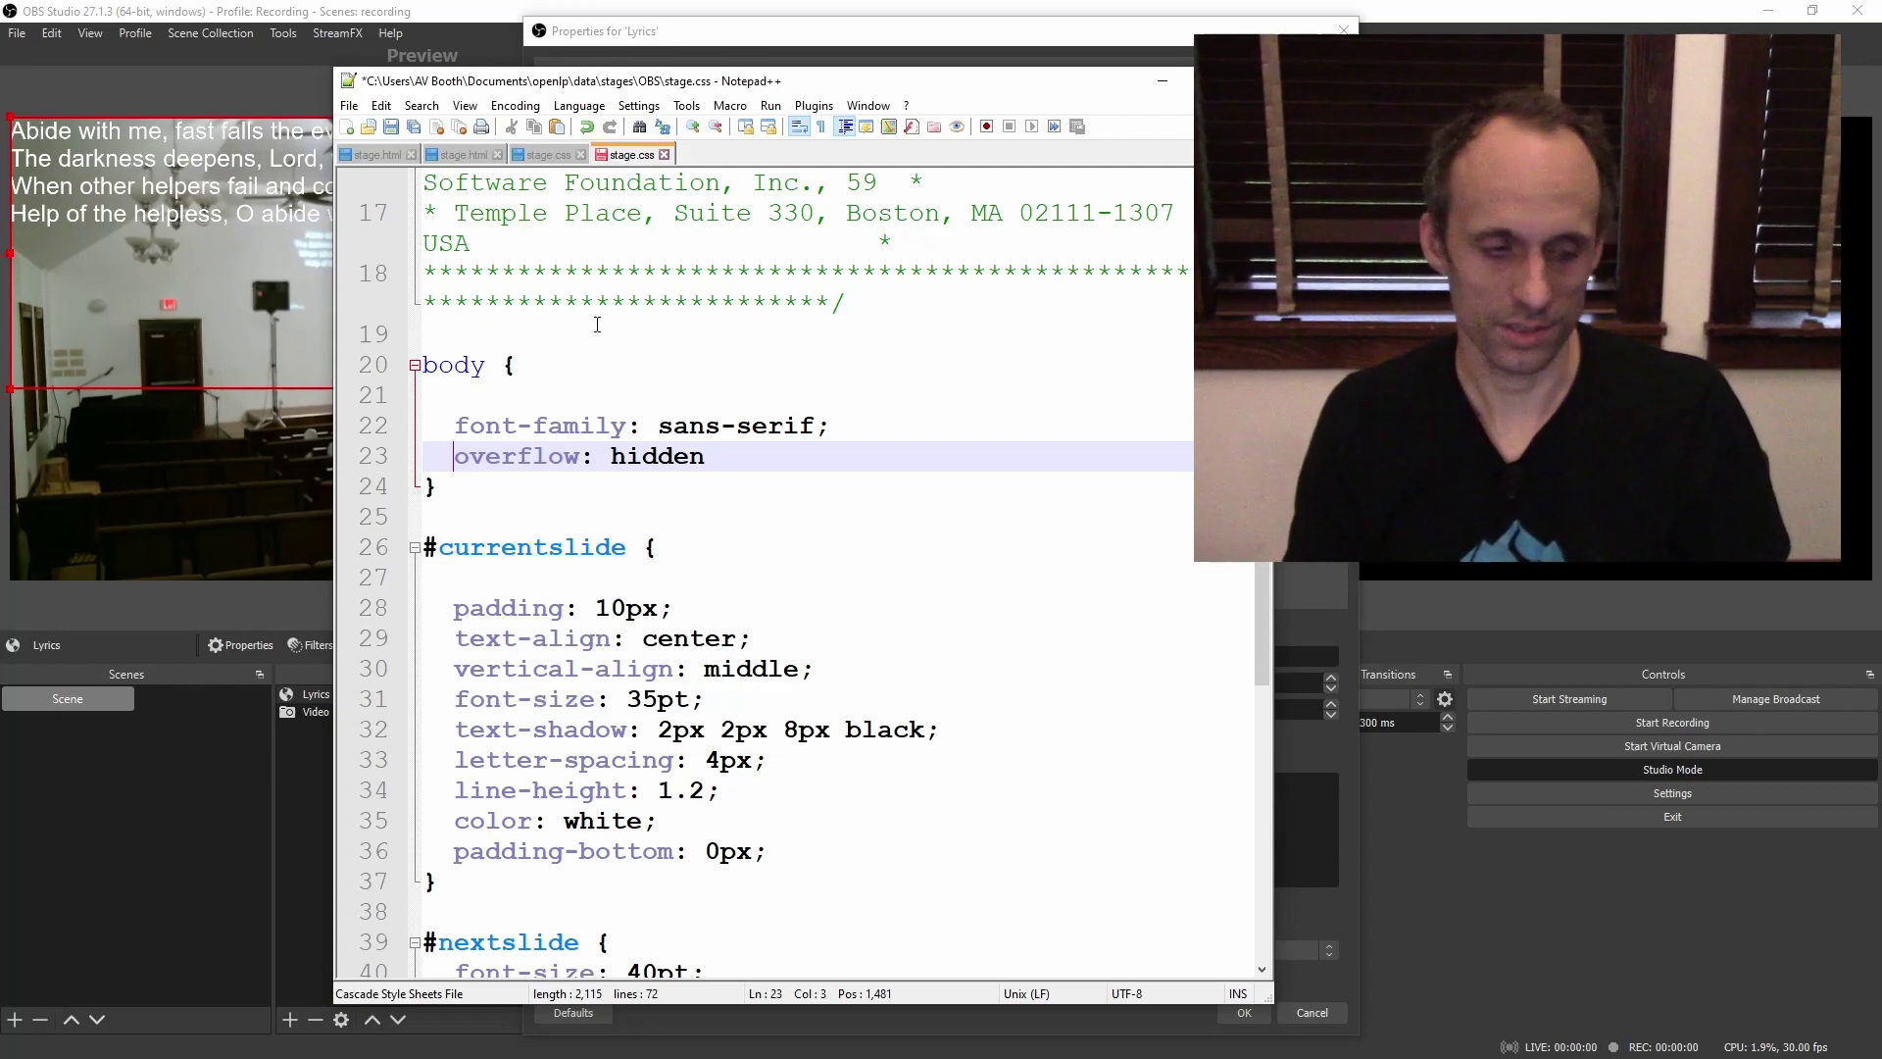
scroll(597, 325, "down", 2)
scroll(798, 431, "up", 1)
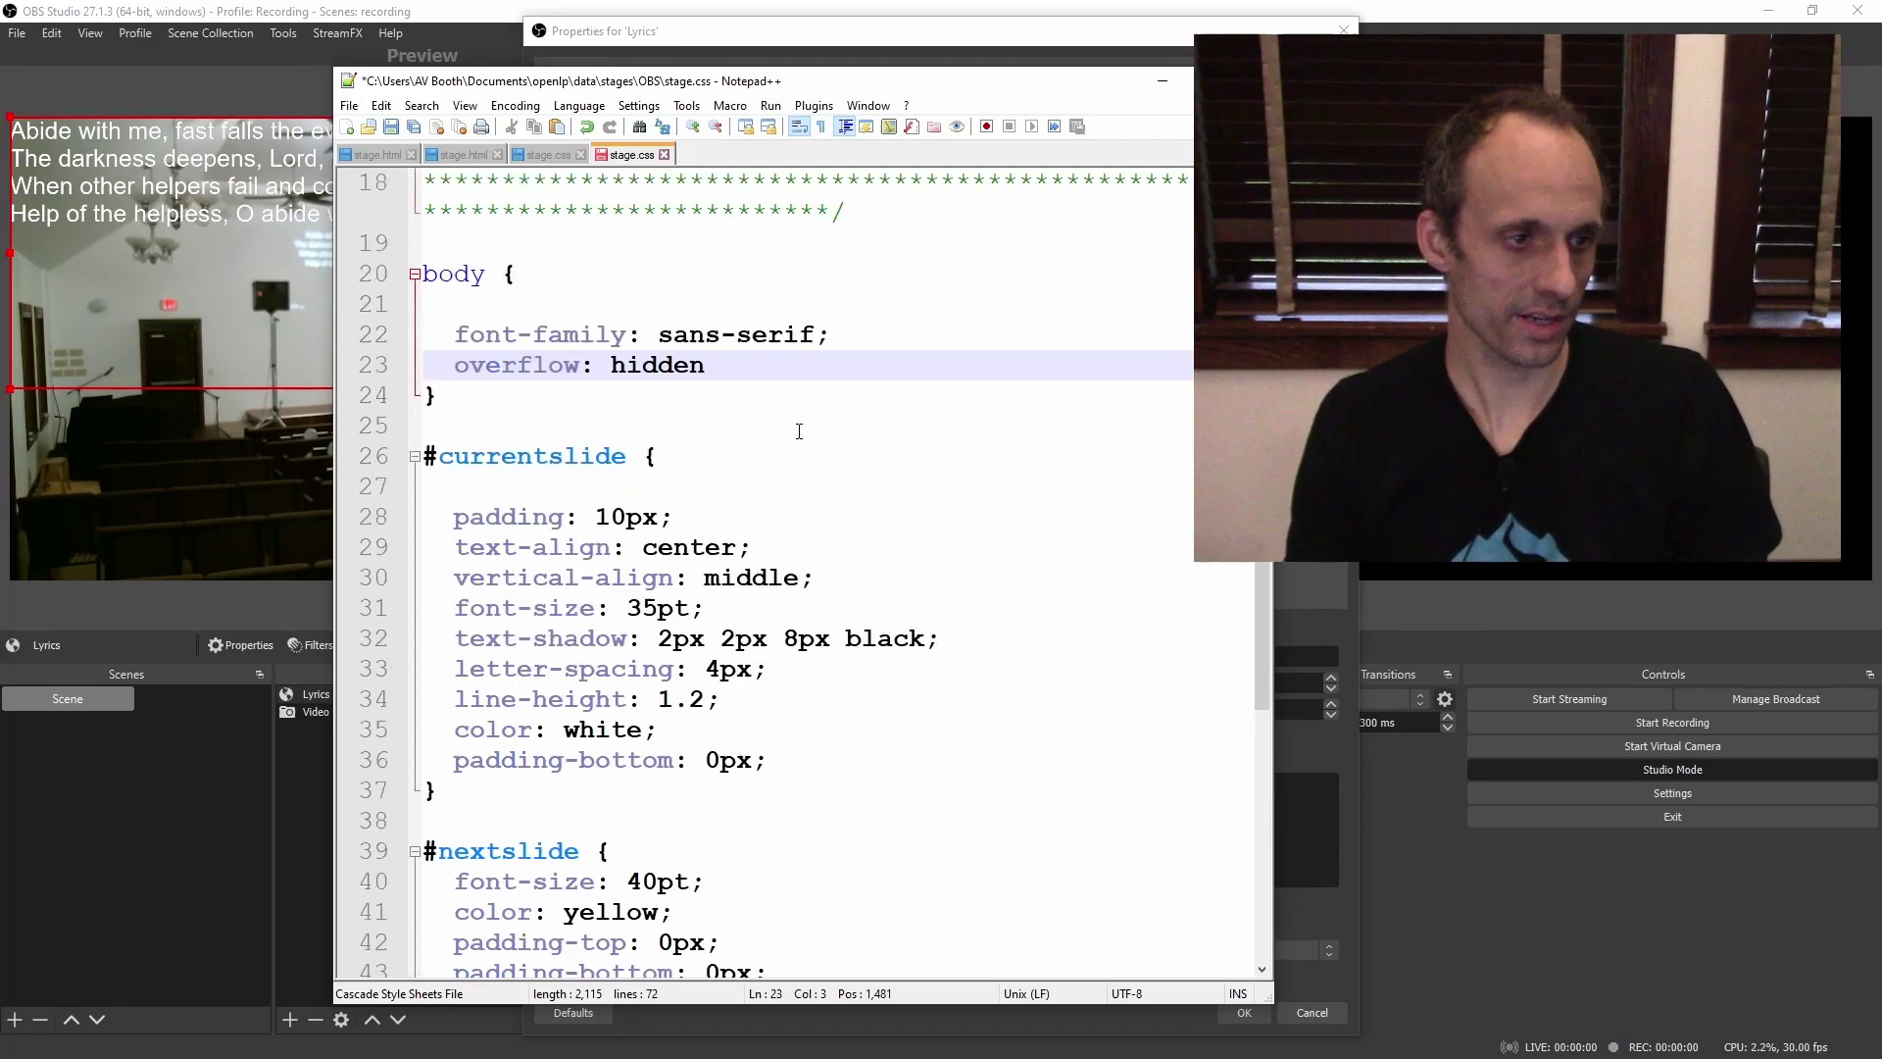
left_click_drag(559, 345, 691, 338)
left_click(731, 374)
scroll(720, 442, "down", 2)
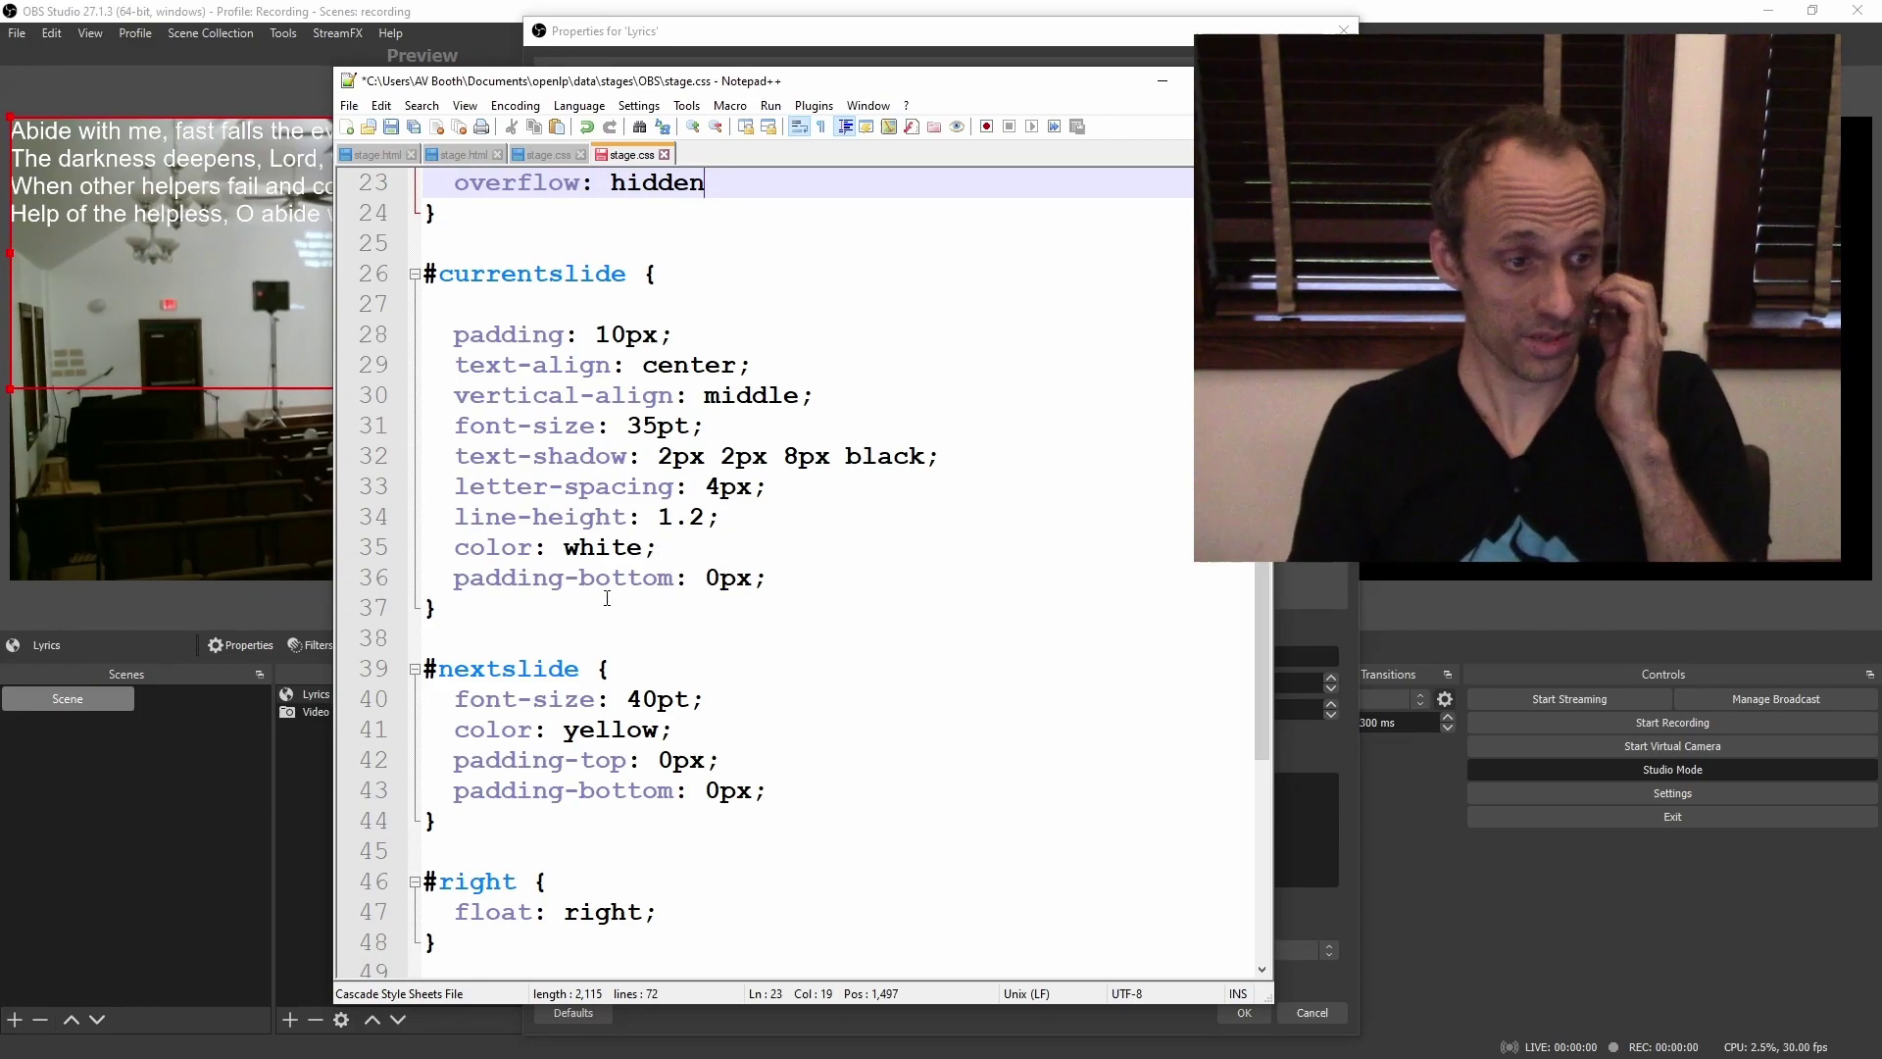
left_click(484, 335)
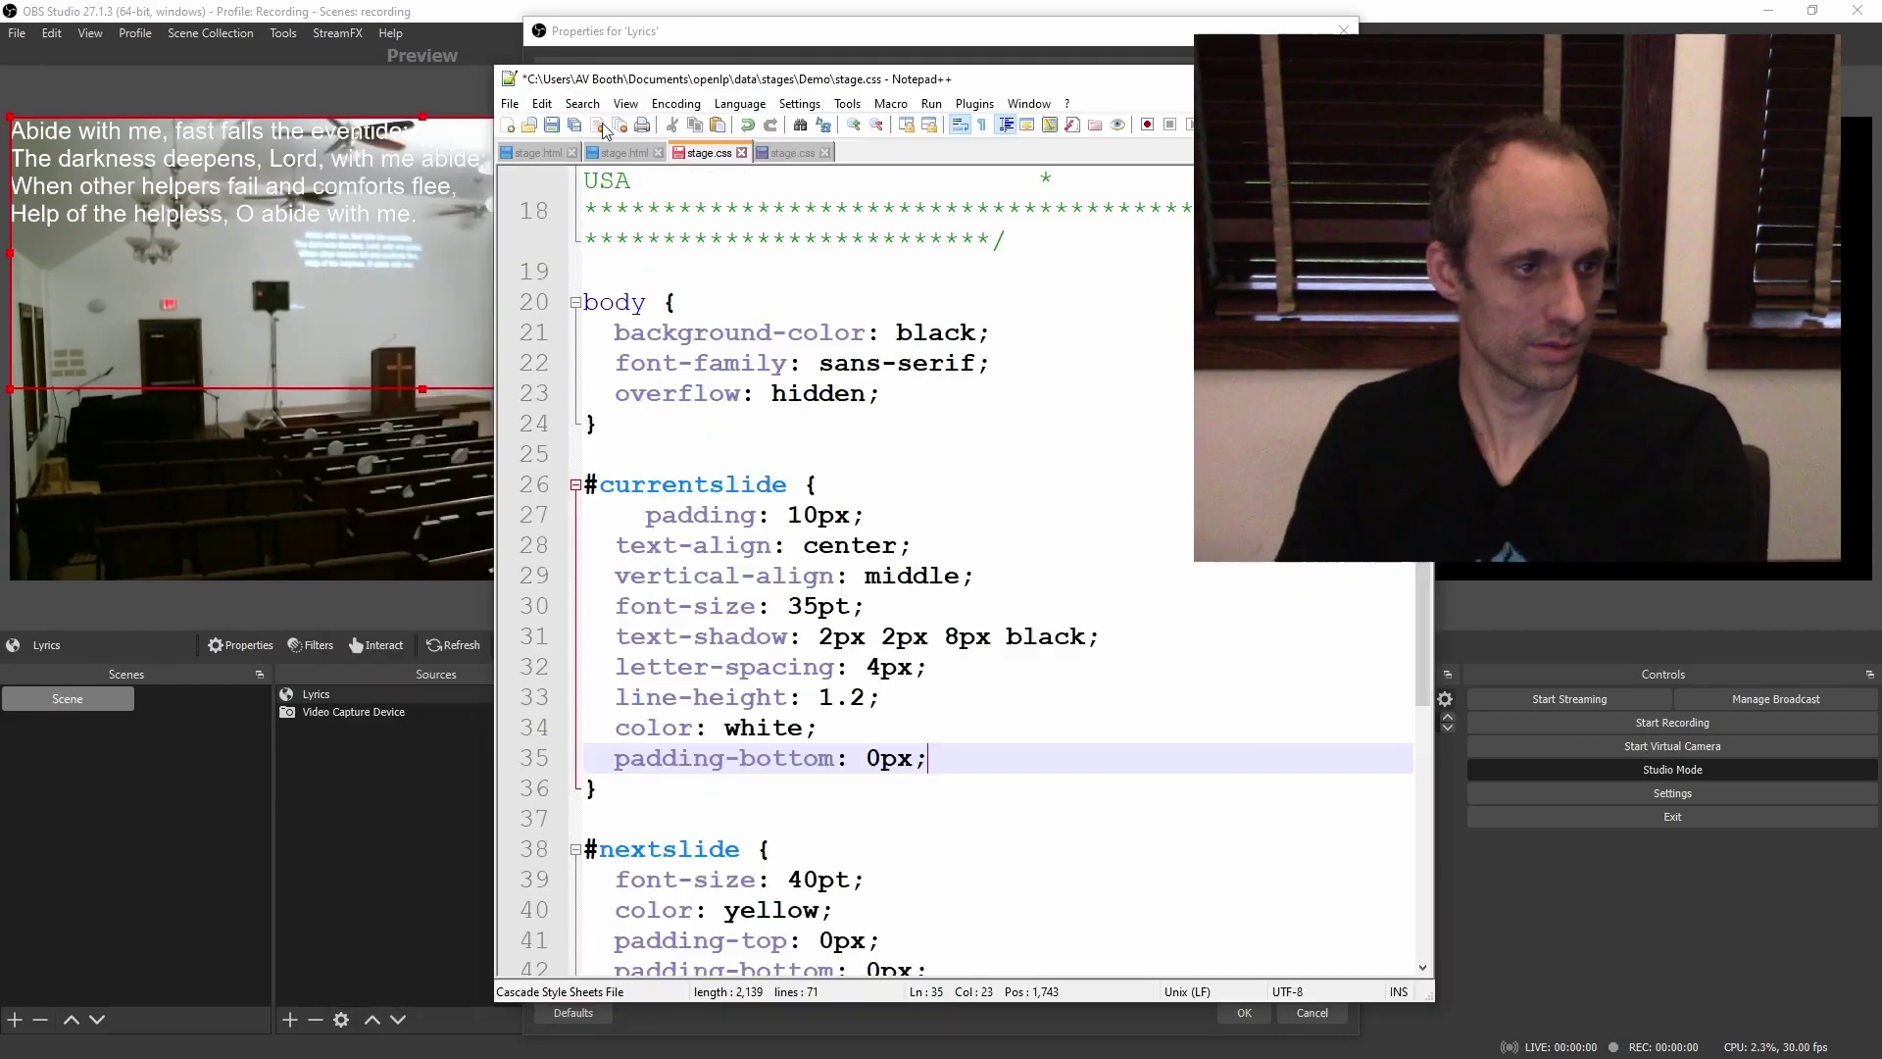
Save the Demo stylesheet, cancel the Lyrics properties, and refresh the lyrics in OBS
key("ctrl+s")
key("alt+Tab")
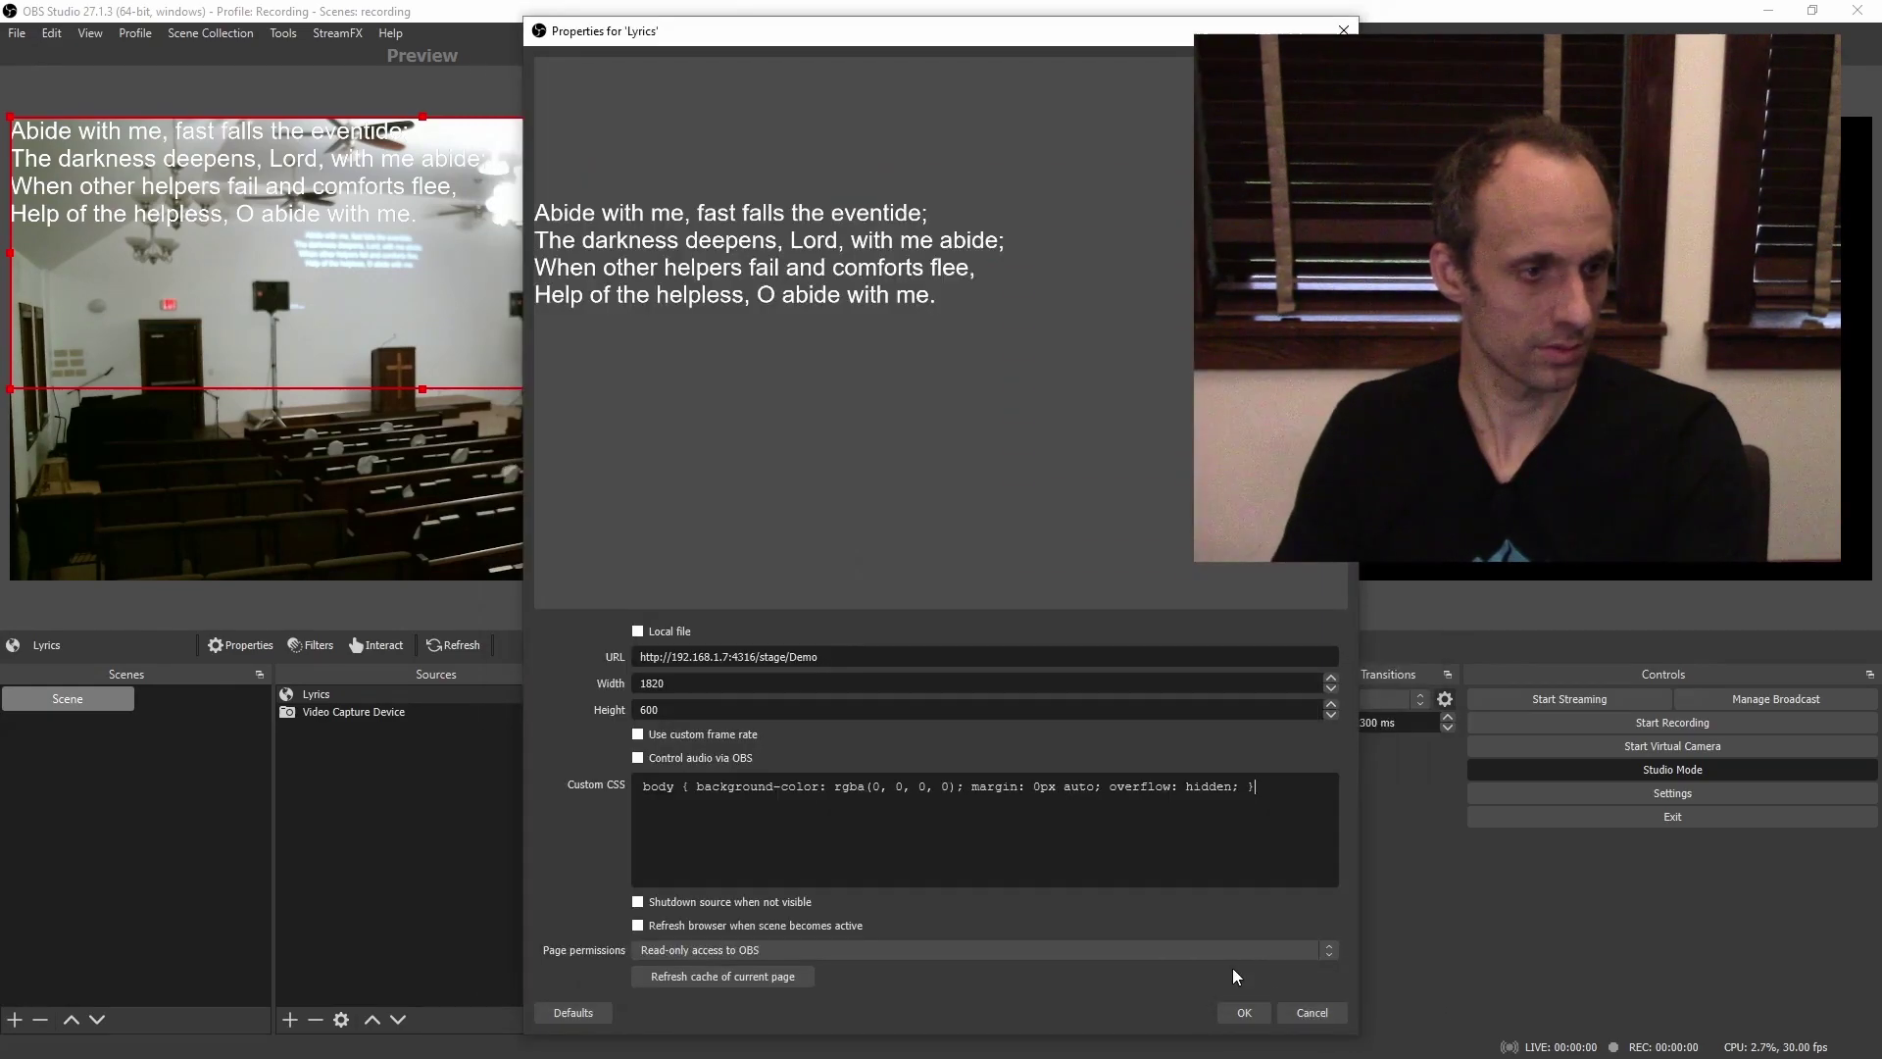
left_click(1335, 1009)
left_click(474, 646)
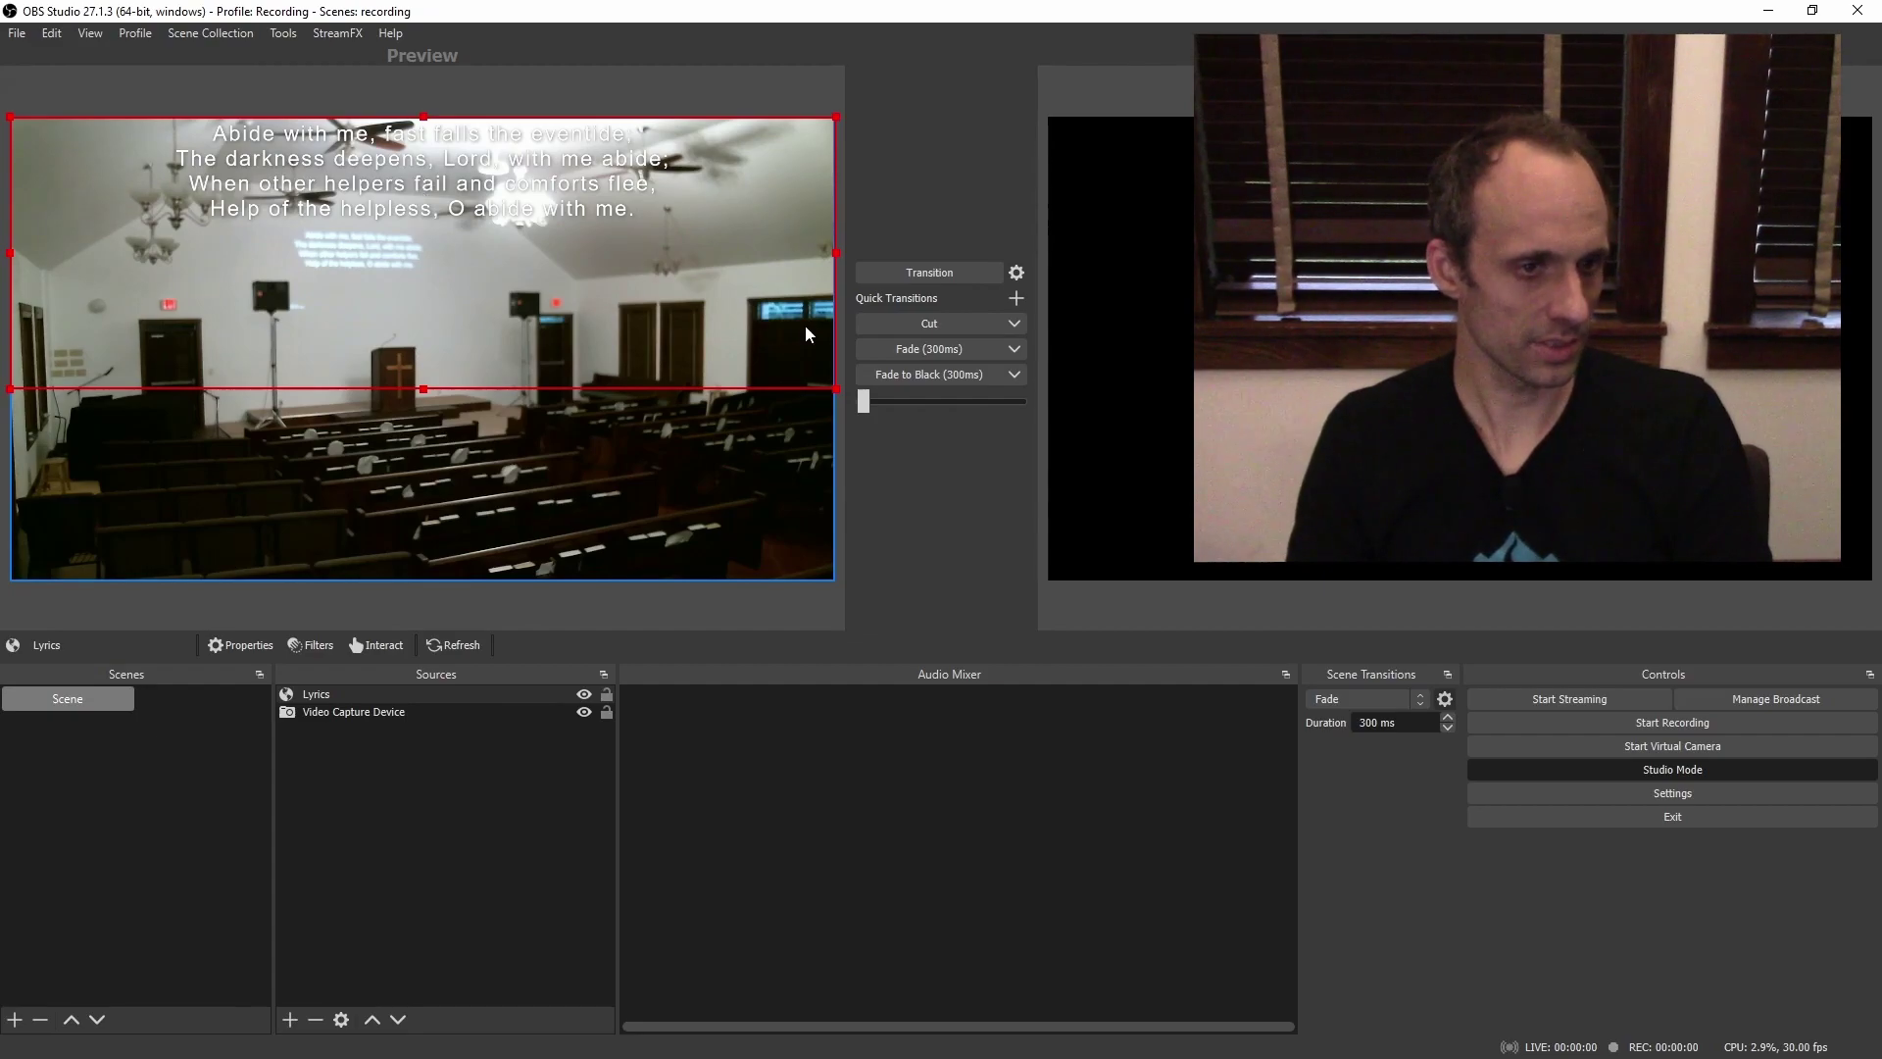
Change the lyrics font-size from 35pt to 40pt and refresh the Lyrics source
key("alt+Tab")
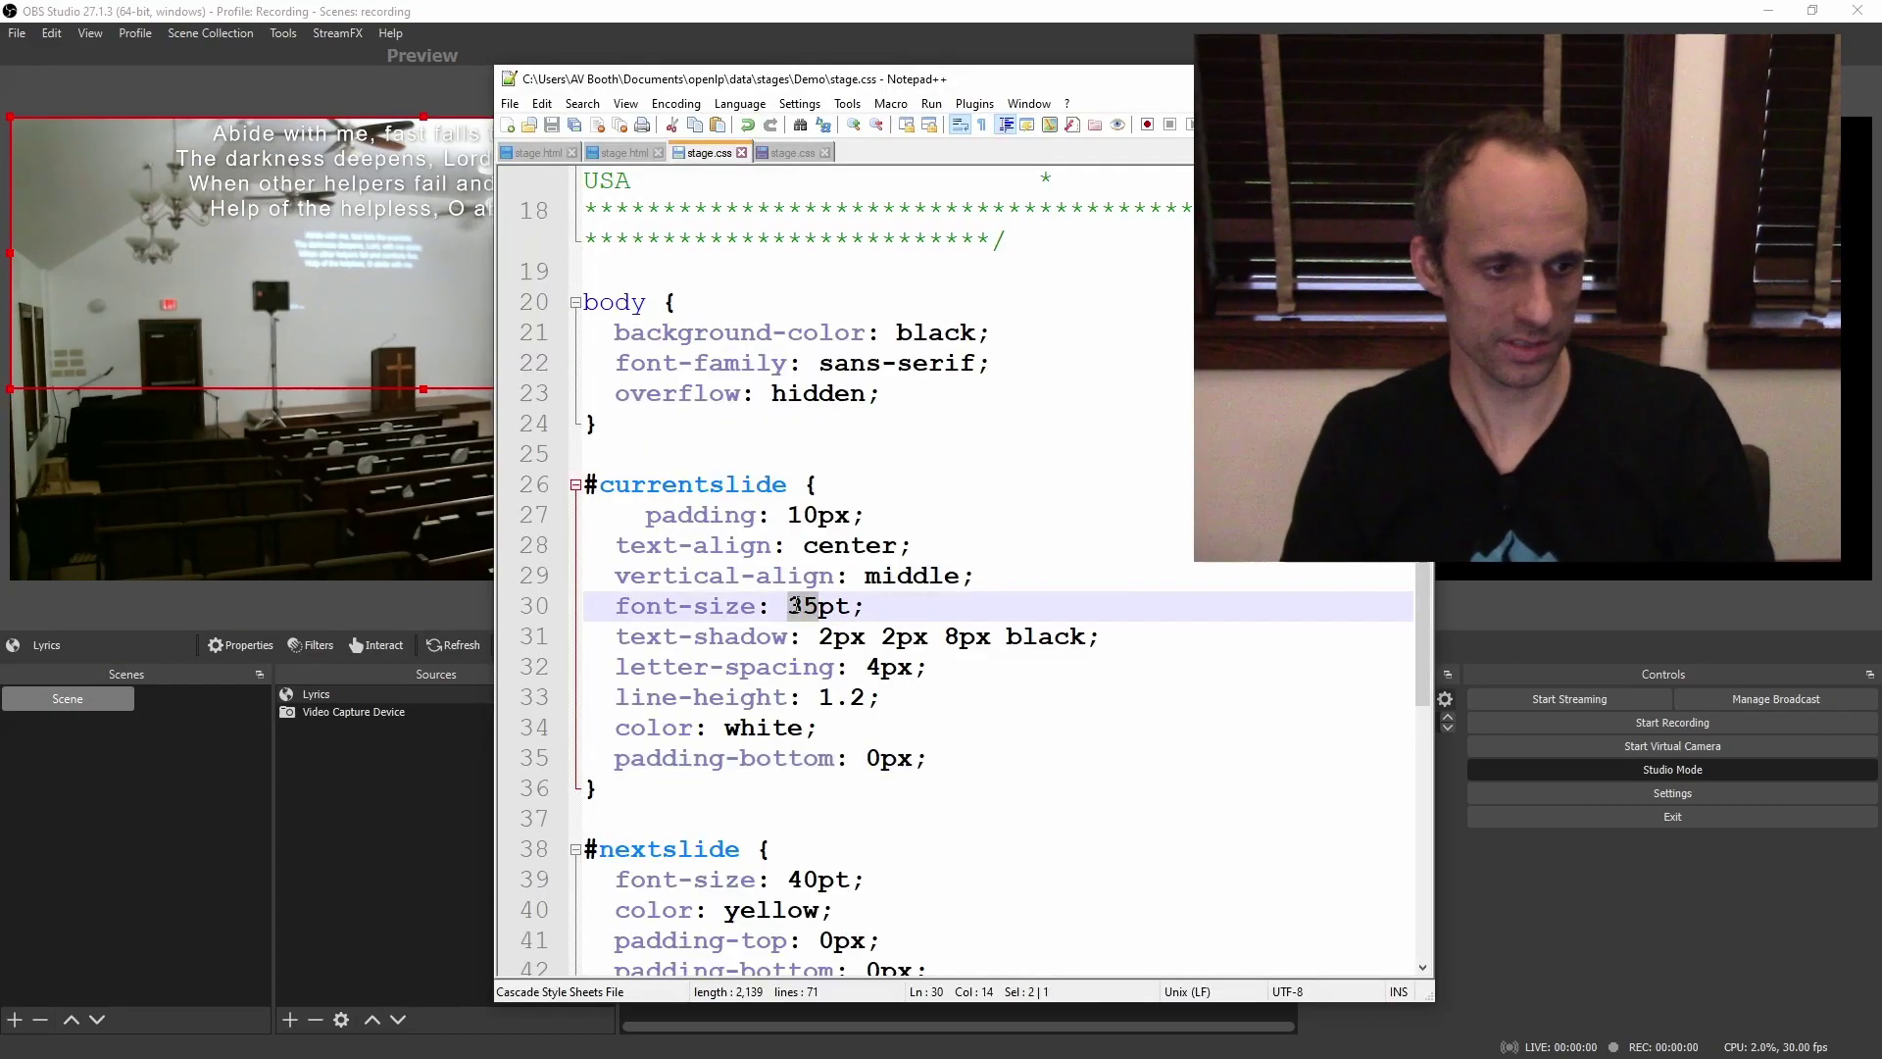
type("40")
key("alt+Tab")
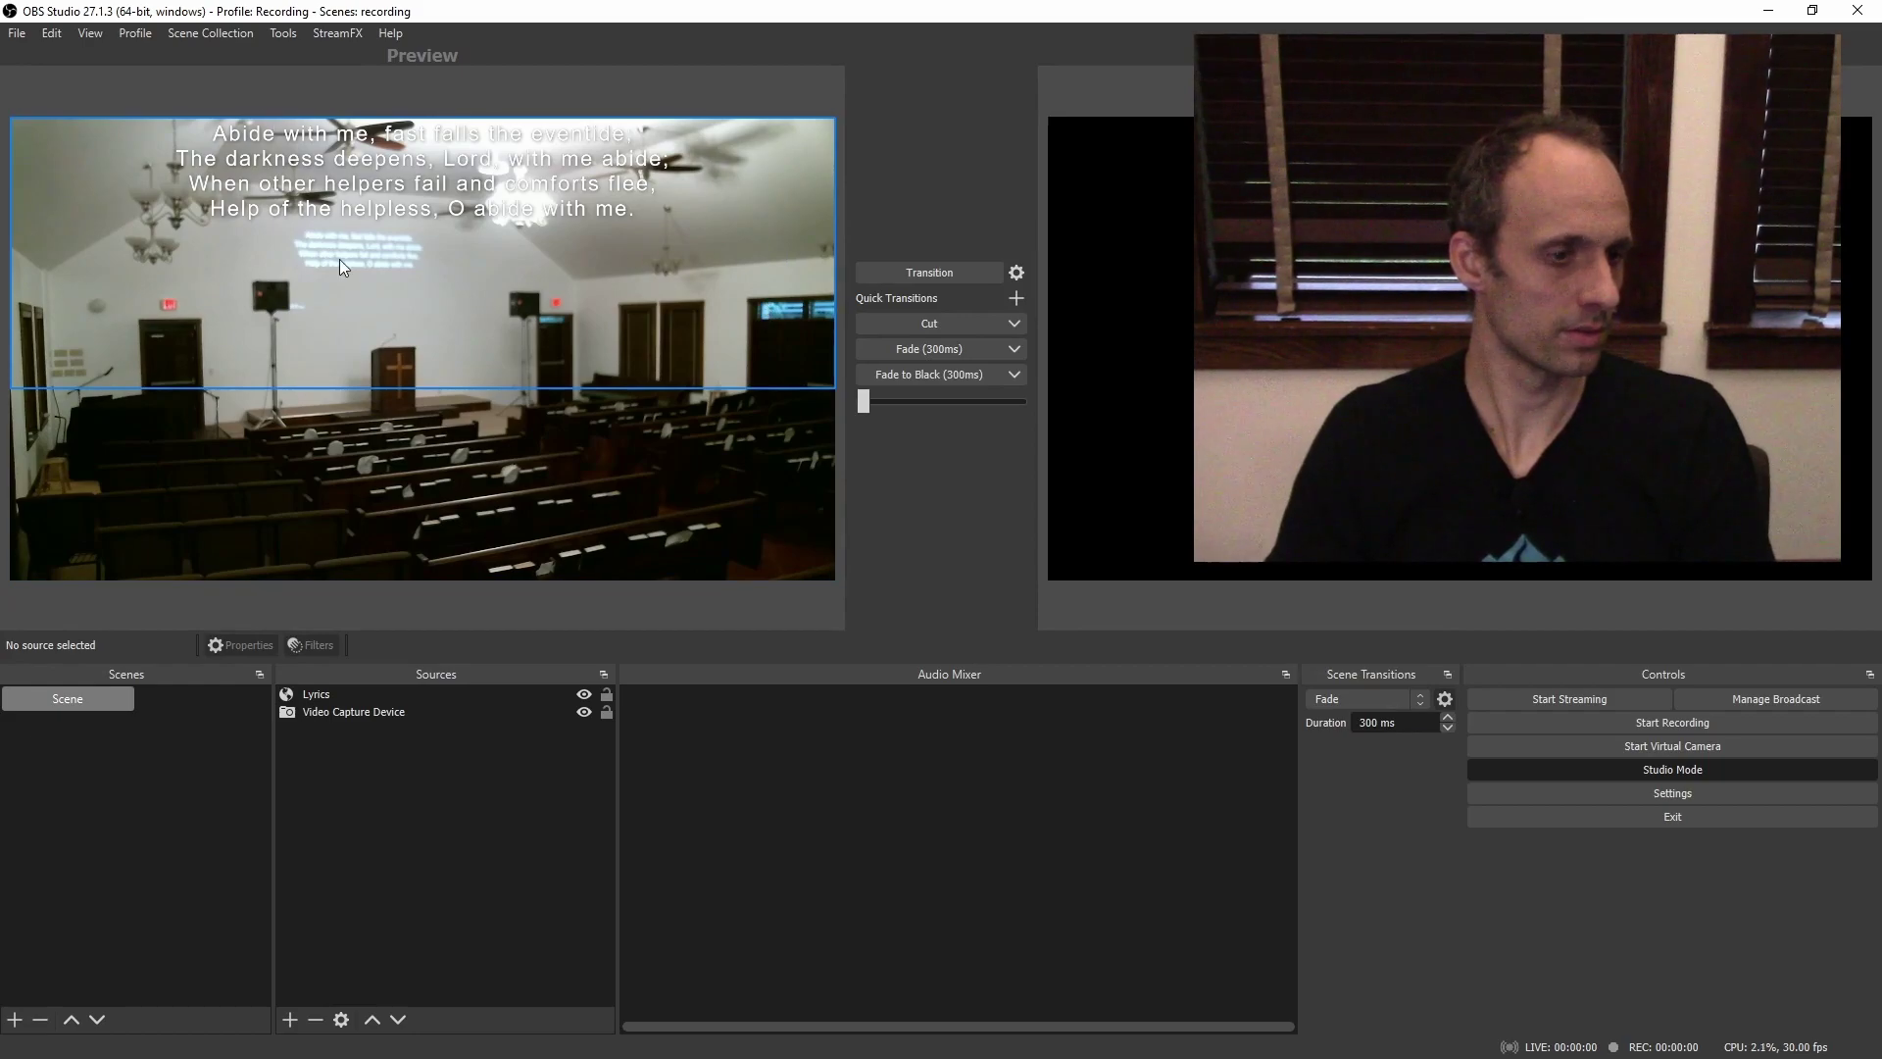
left_click(357, 384)
left_click(434, 644)
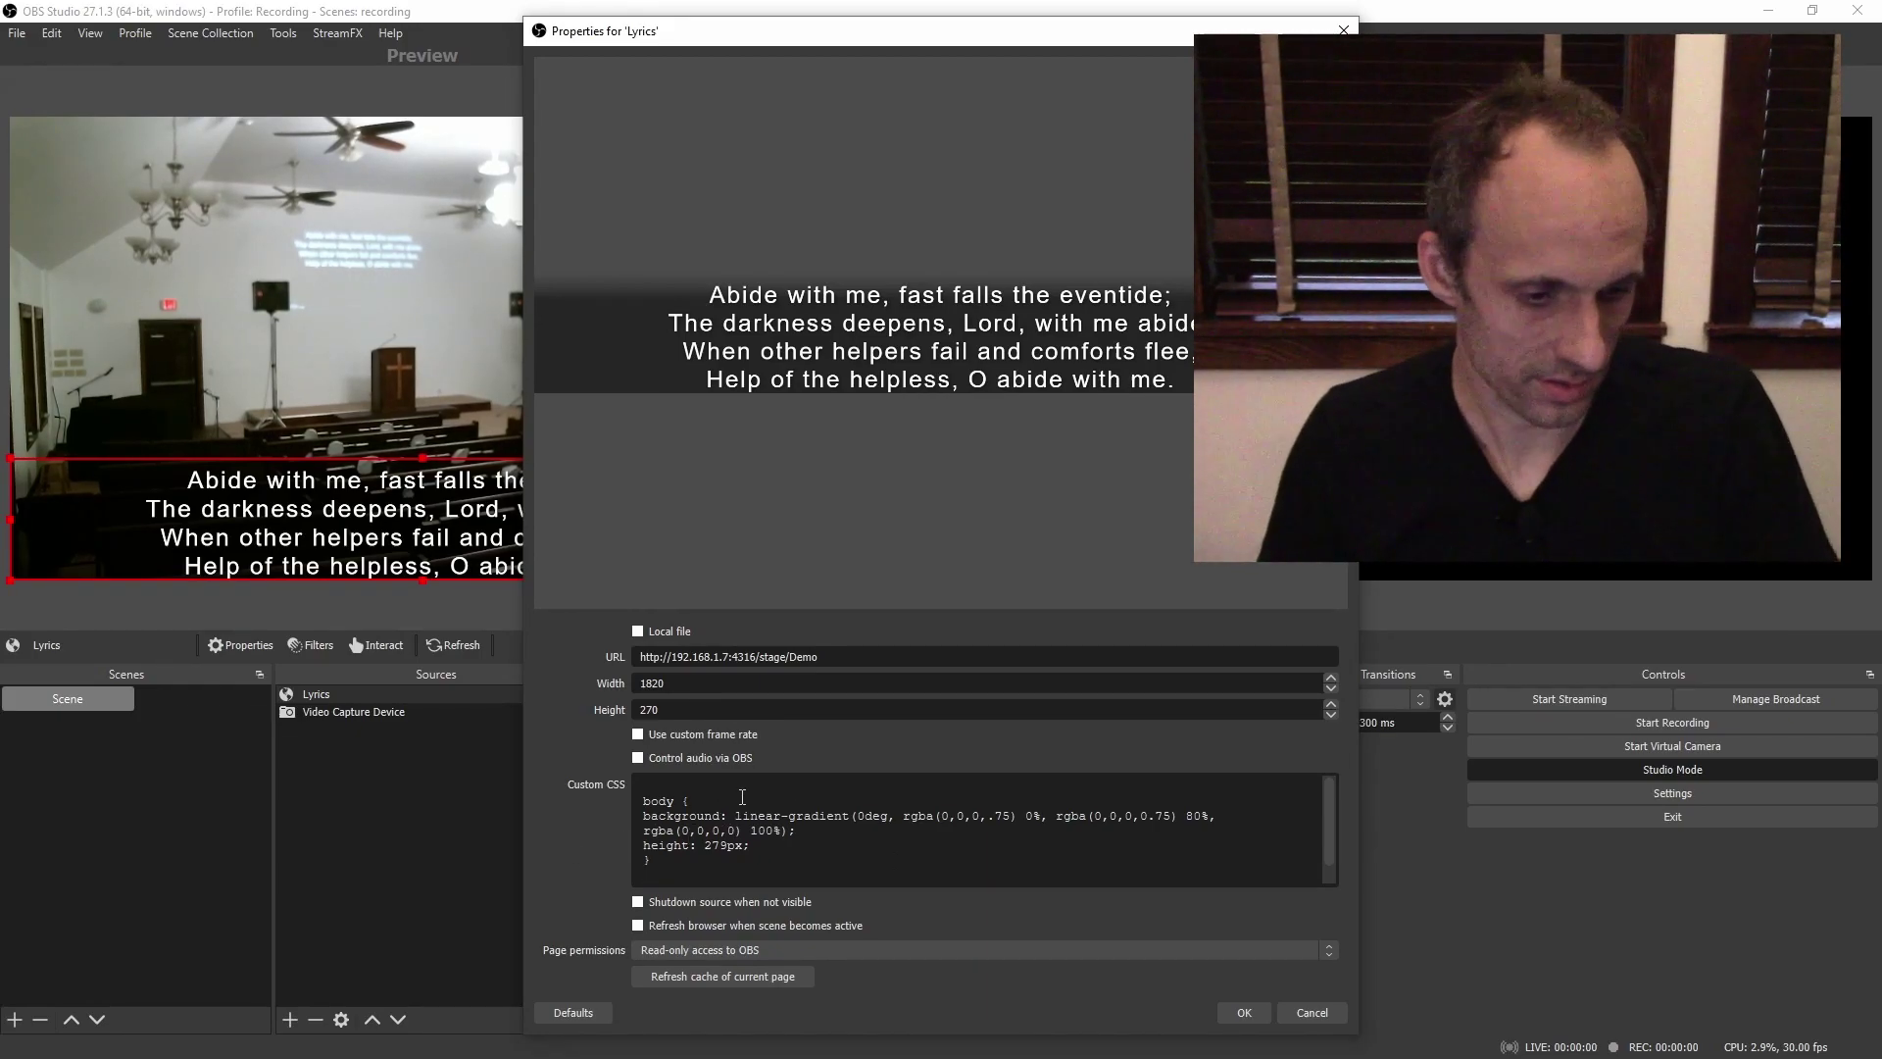
Indent the linear-gradient background and height declarations inside the stage.css body rule
key("alt+Tab")
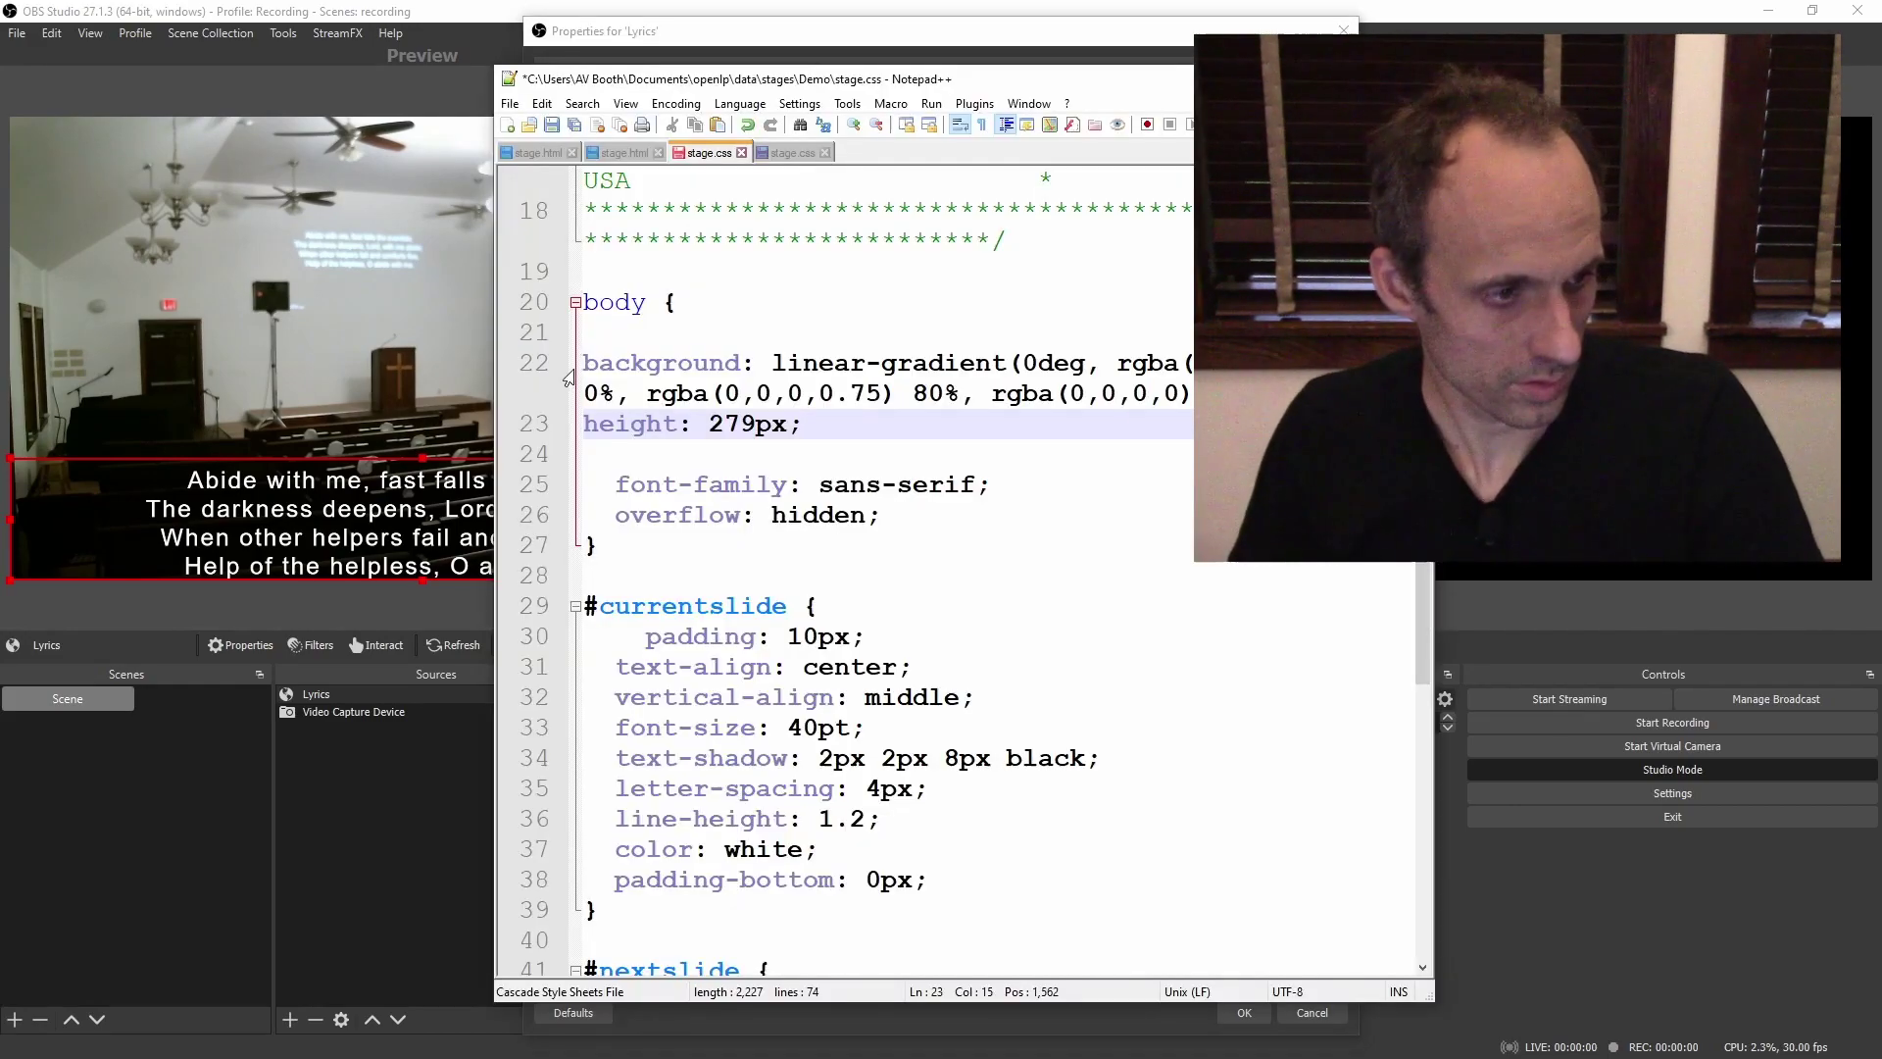
left_click(613, 368)
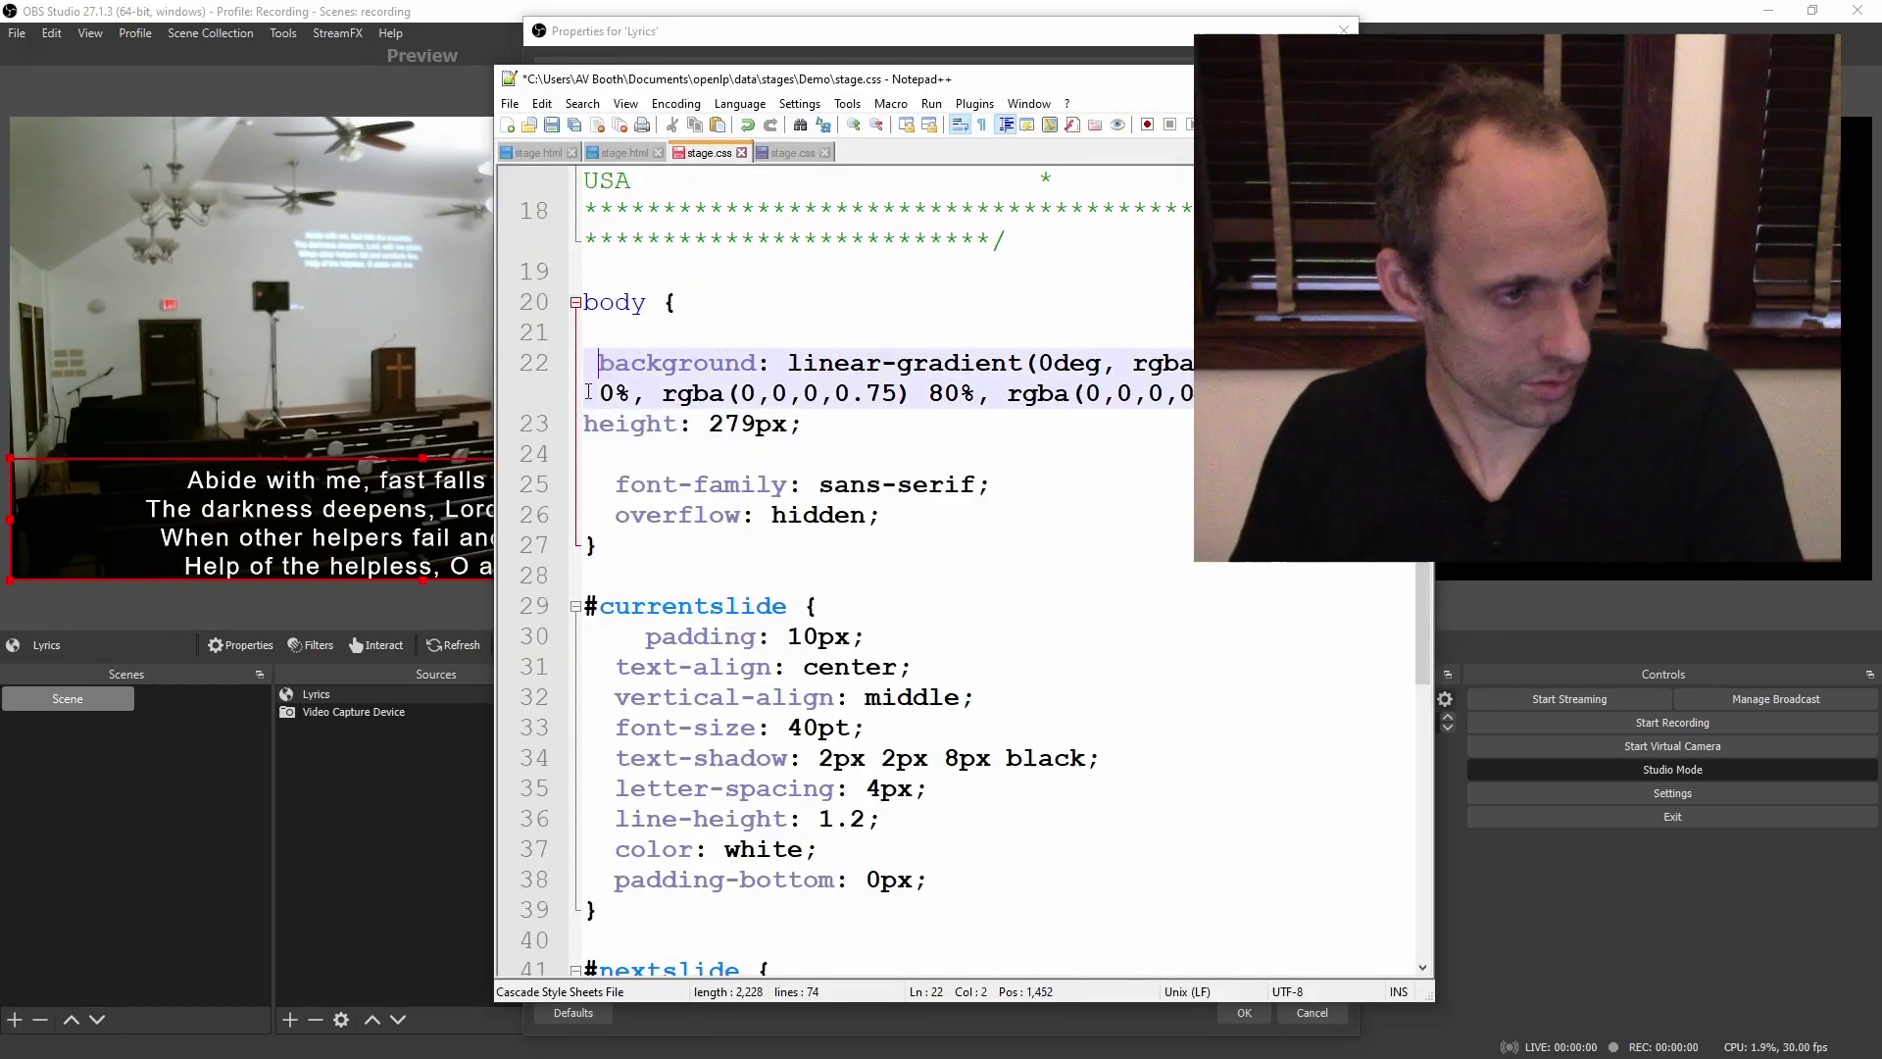
left_click(585, 456)
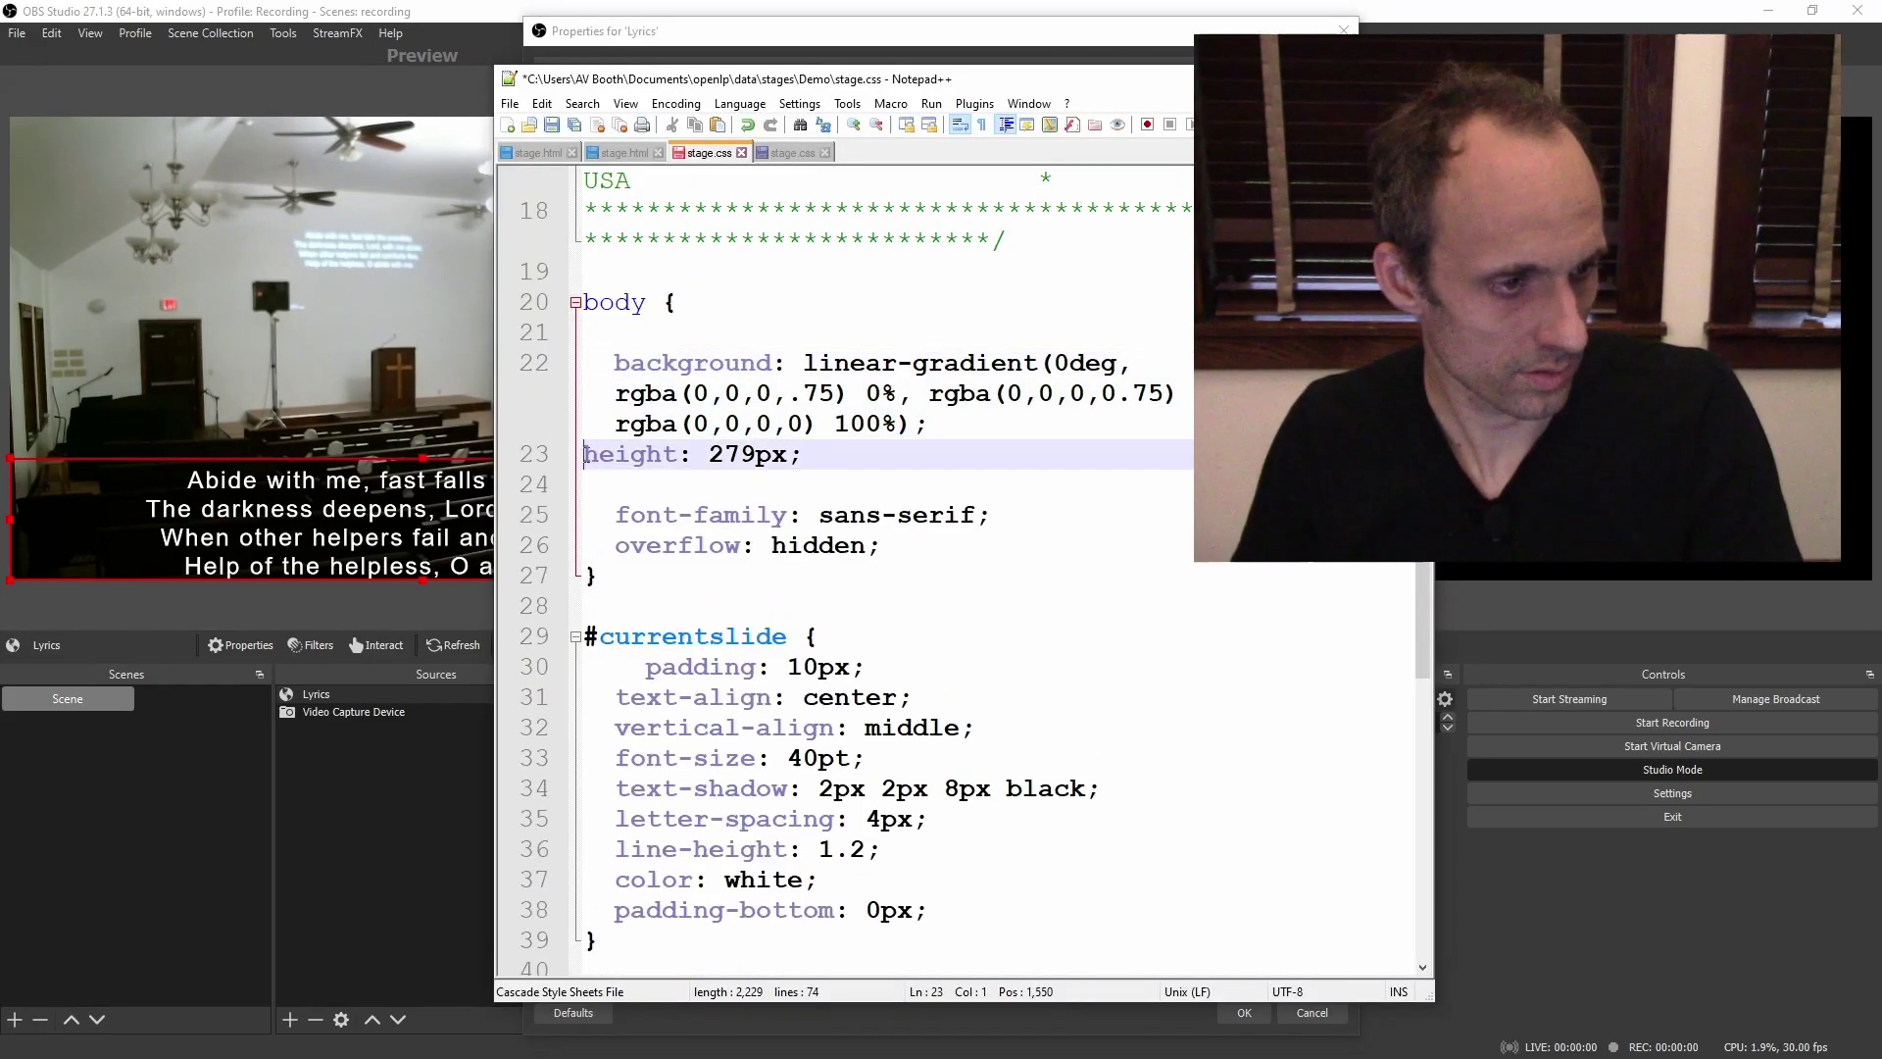
left_click(616, 361)
key("Tab")
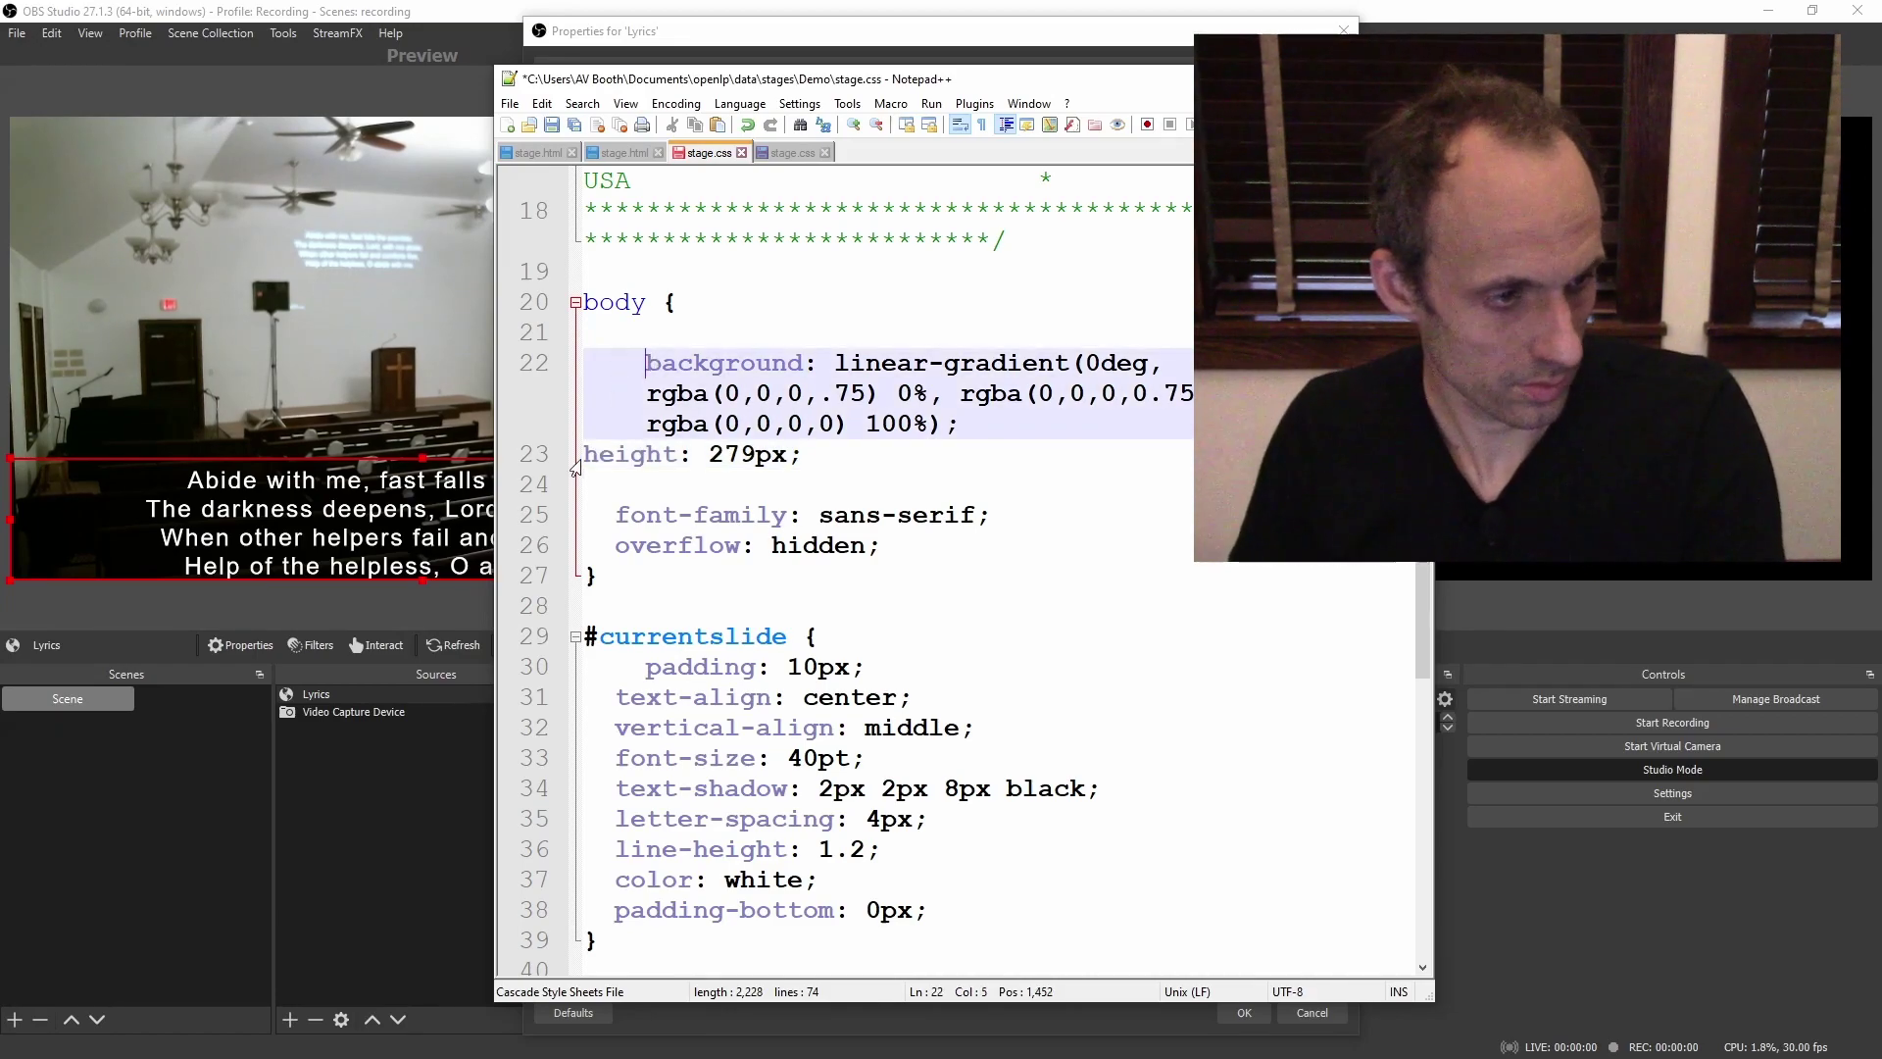
left_click(587, 454)
key("Tab")
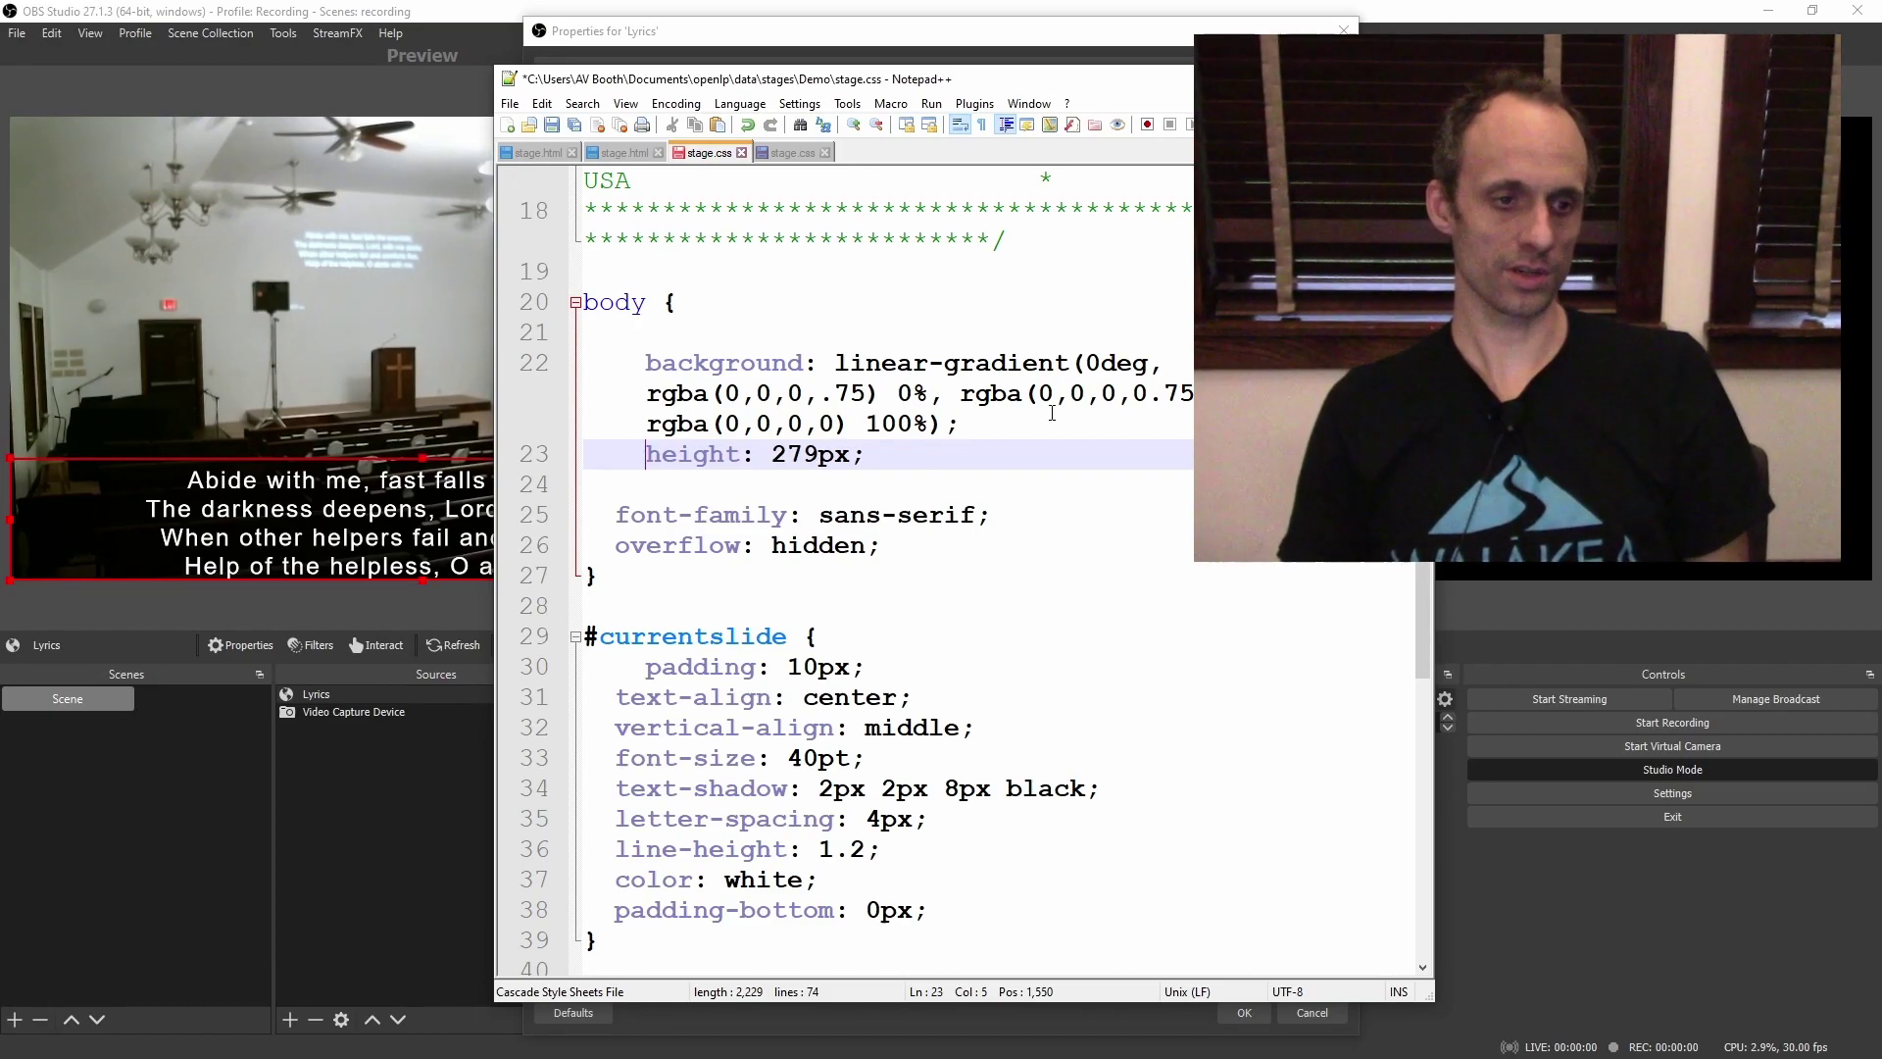
Change the first gradient stop's opacity from .75 to .9
left_click_drag(863, 402, 841, 396)
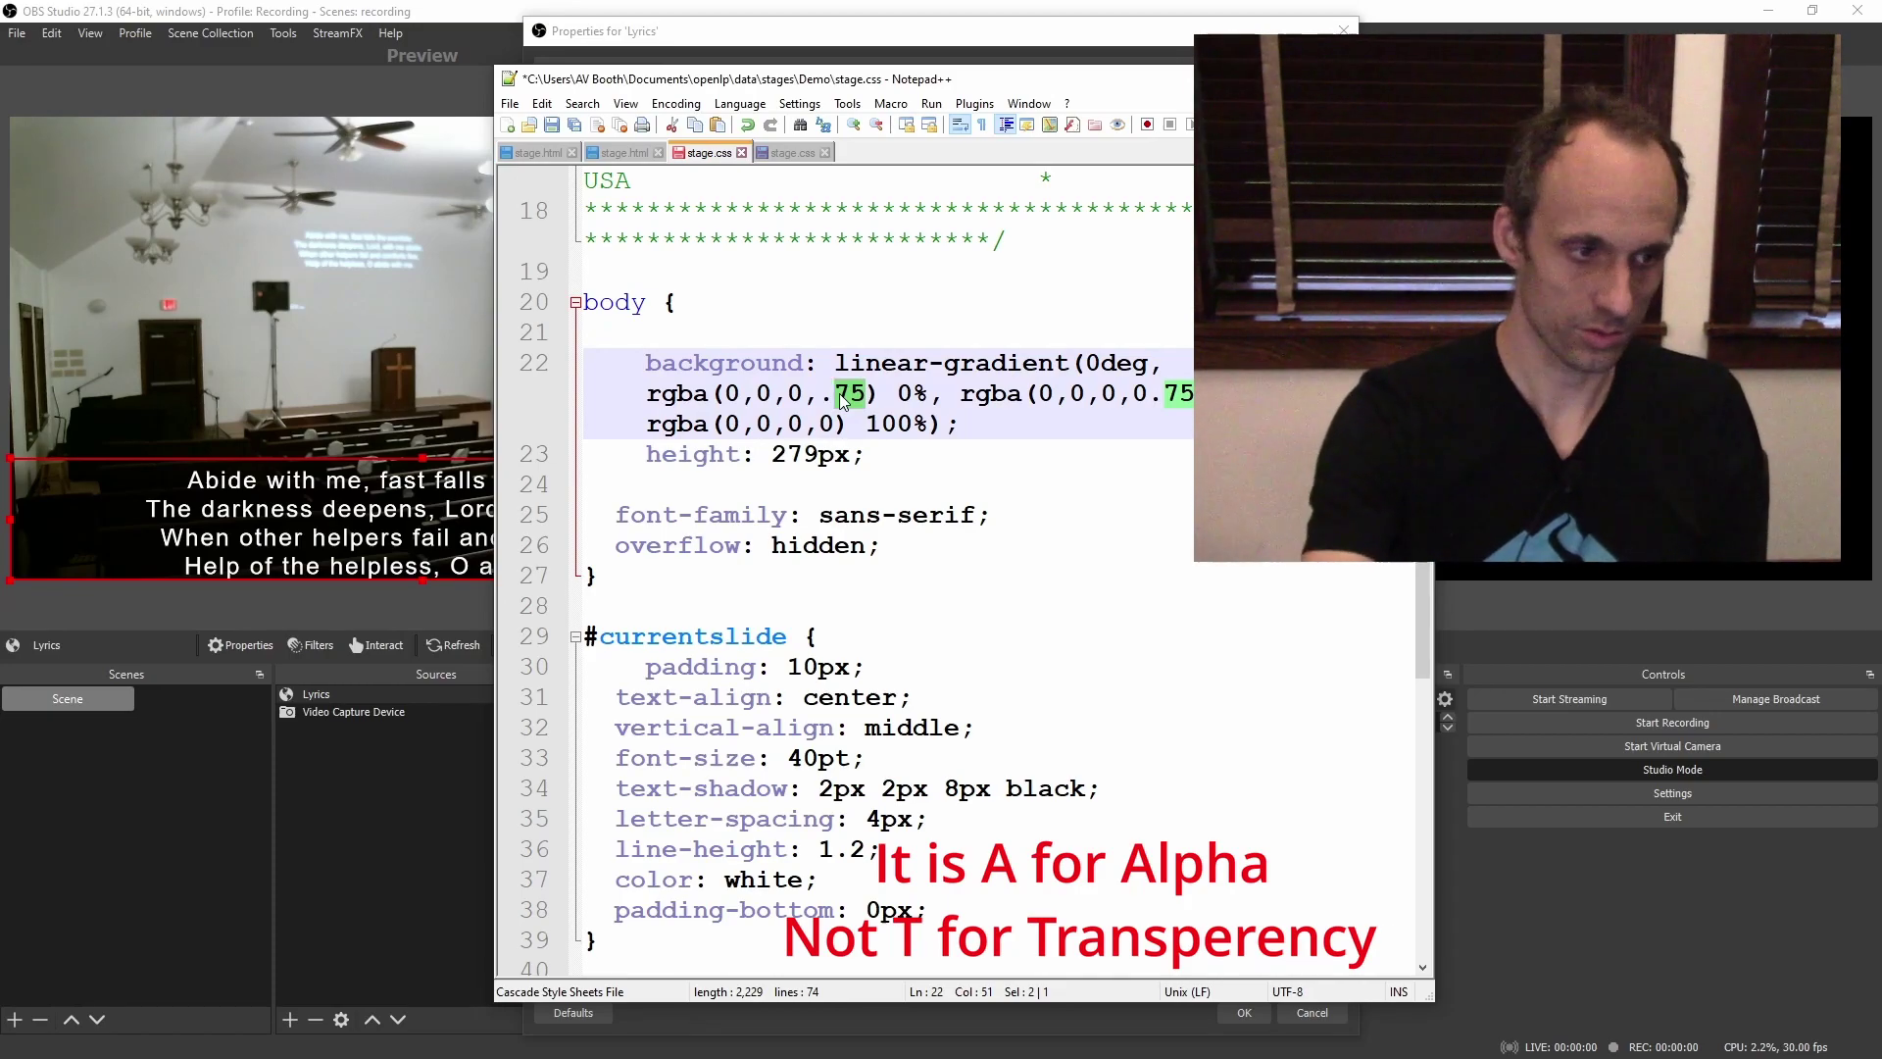
type("9")
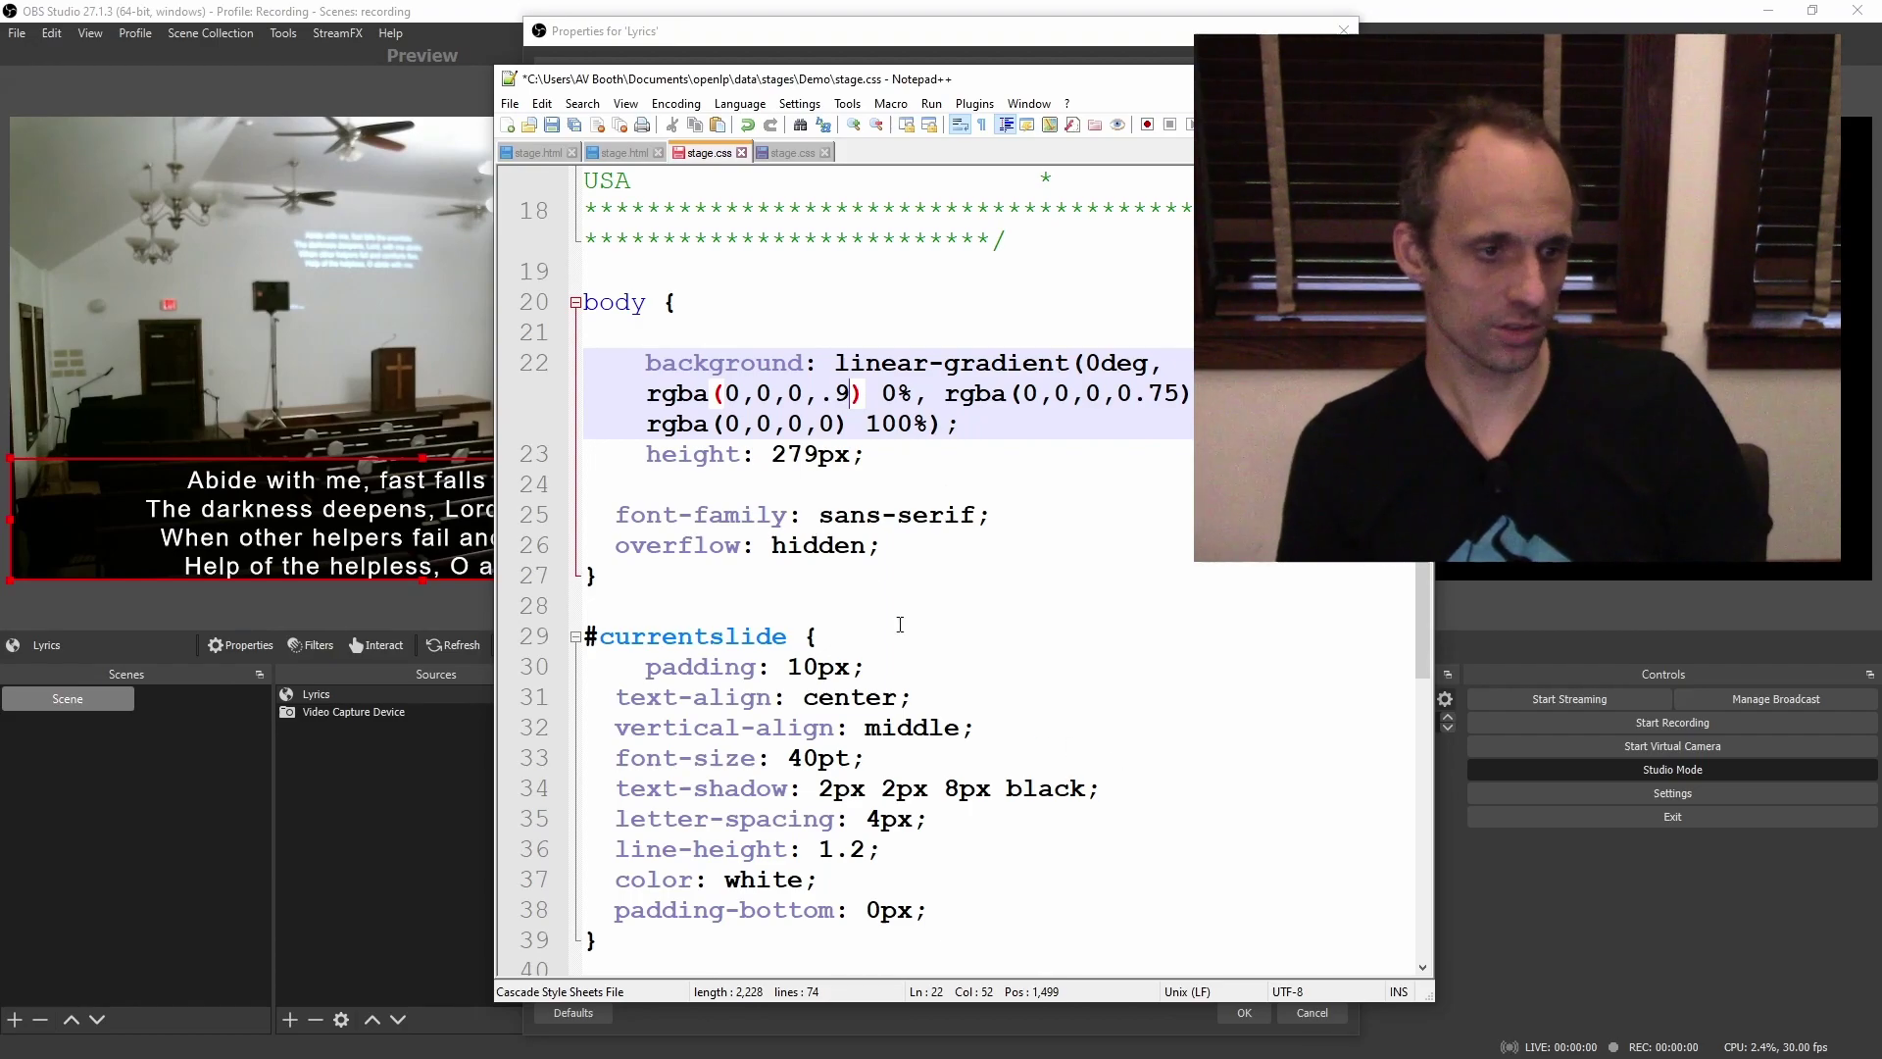
left_click_drag(868, 458, 645, 458)
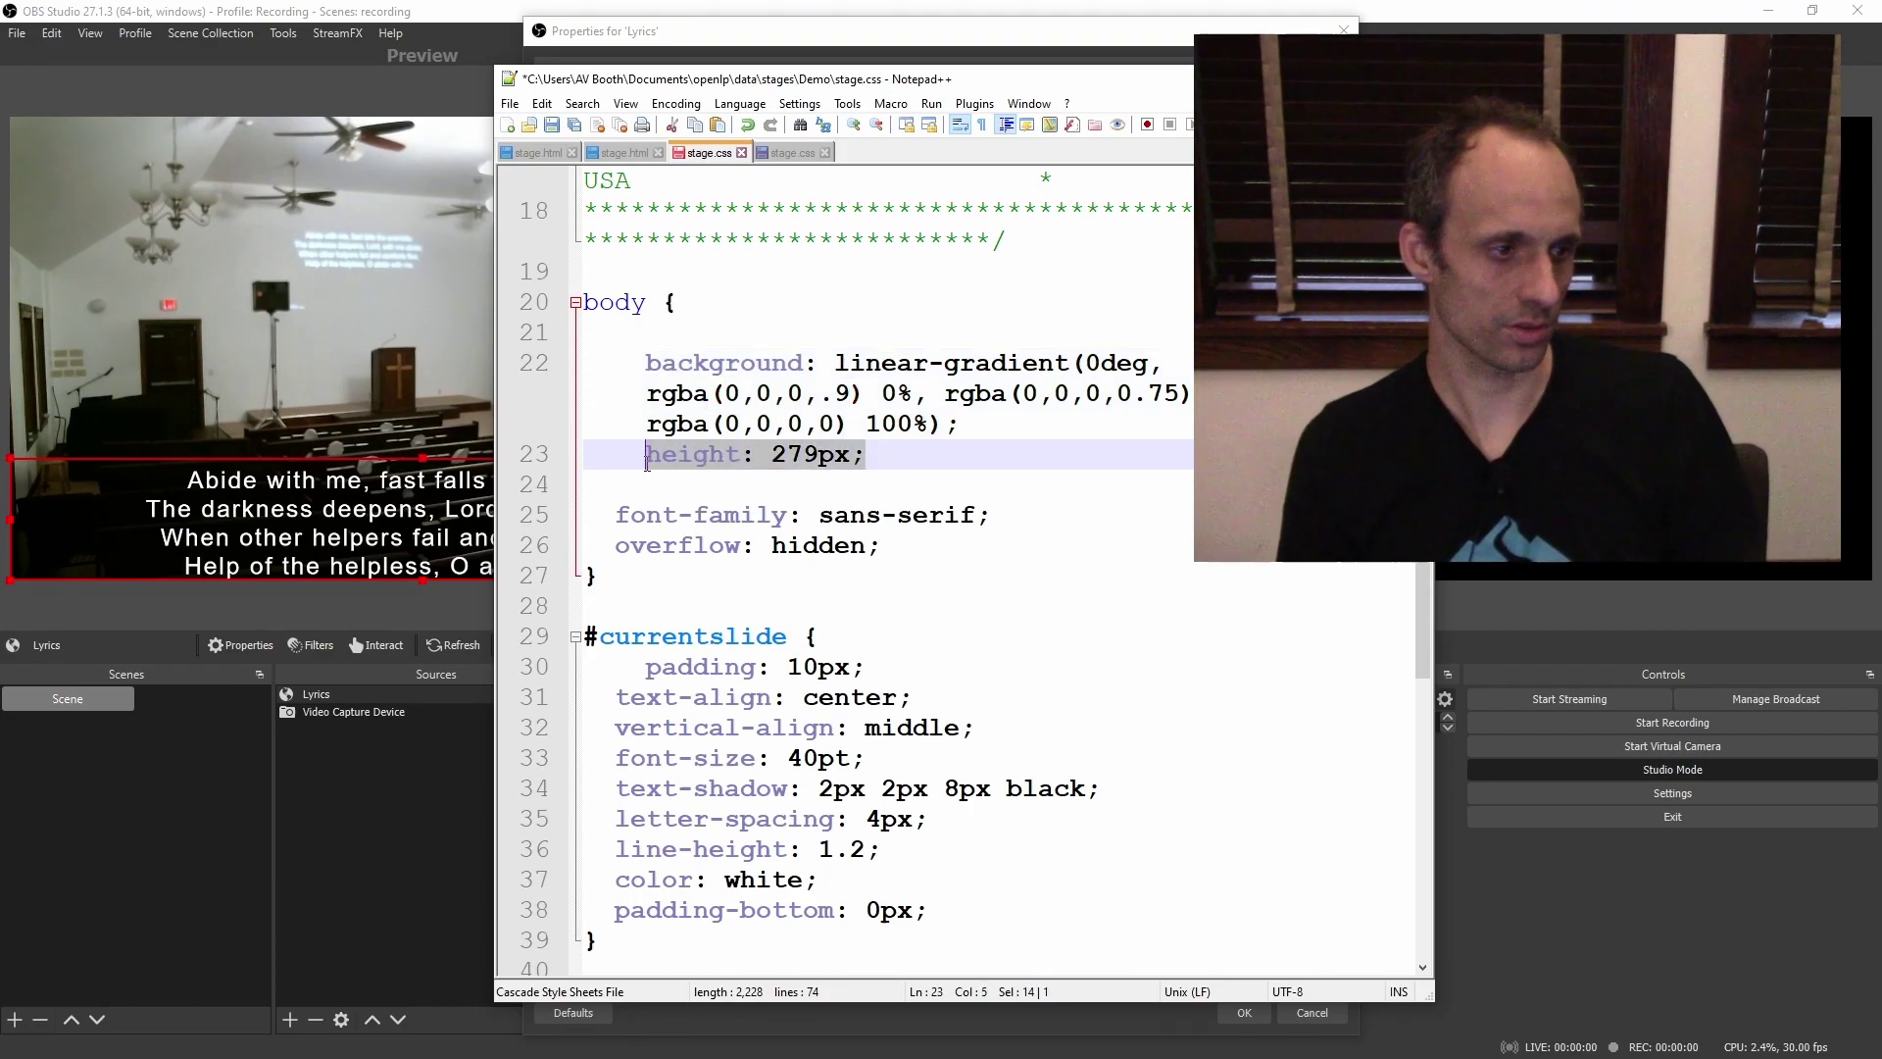
left_click(1012, 493)
left_click(280, 415)
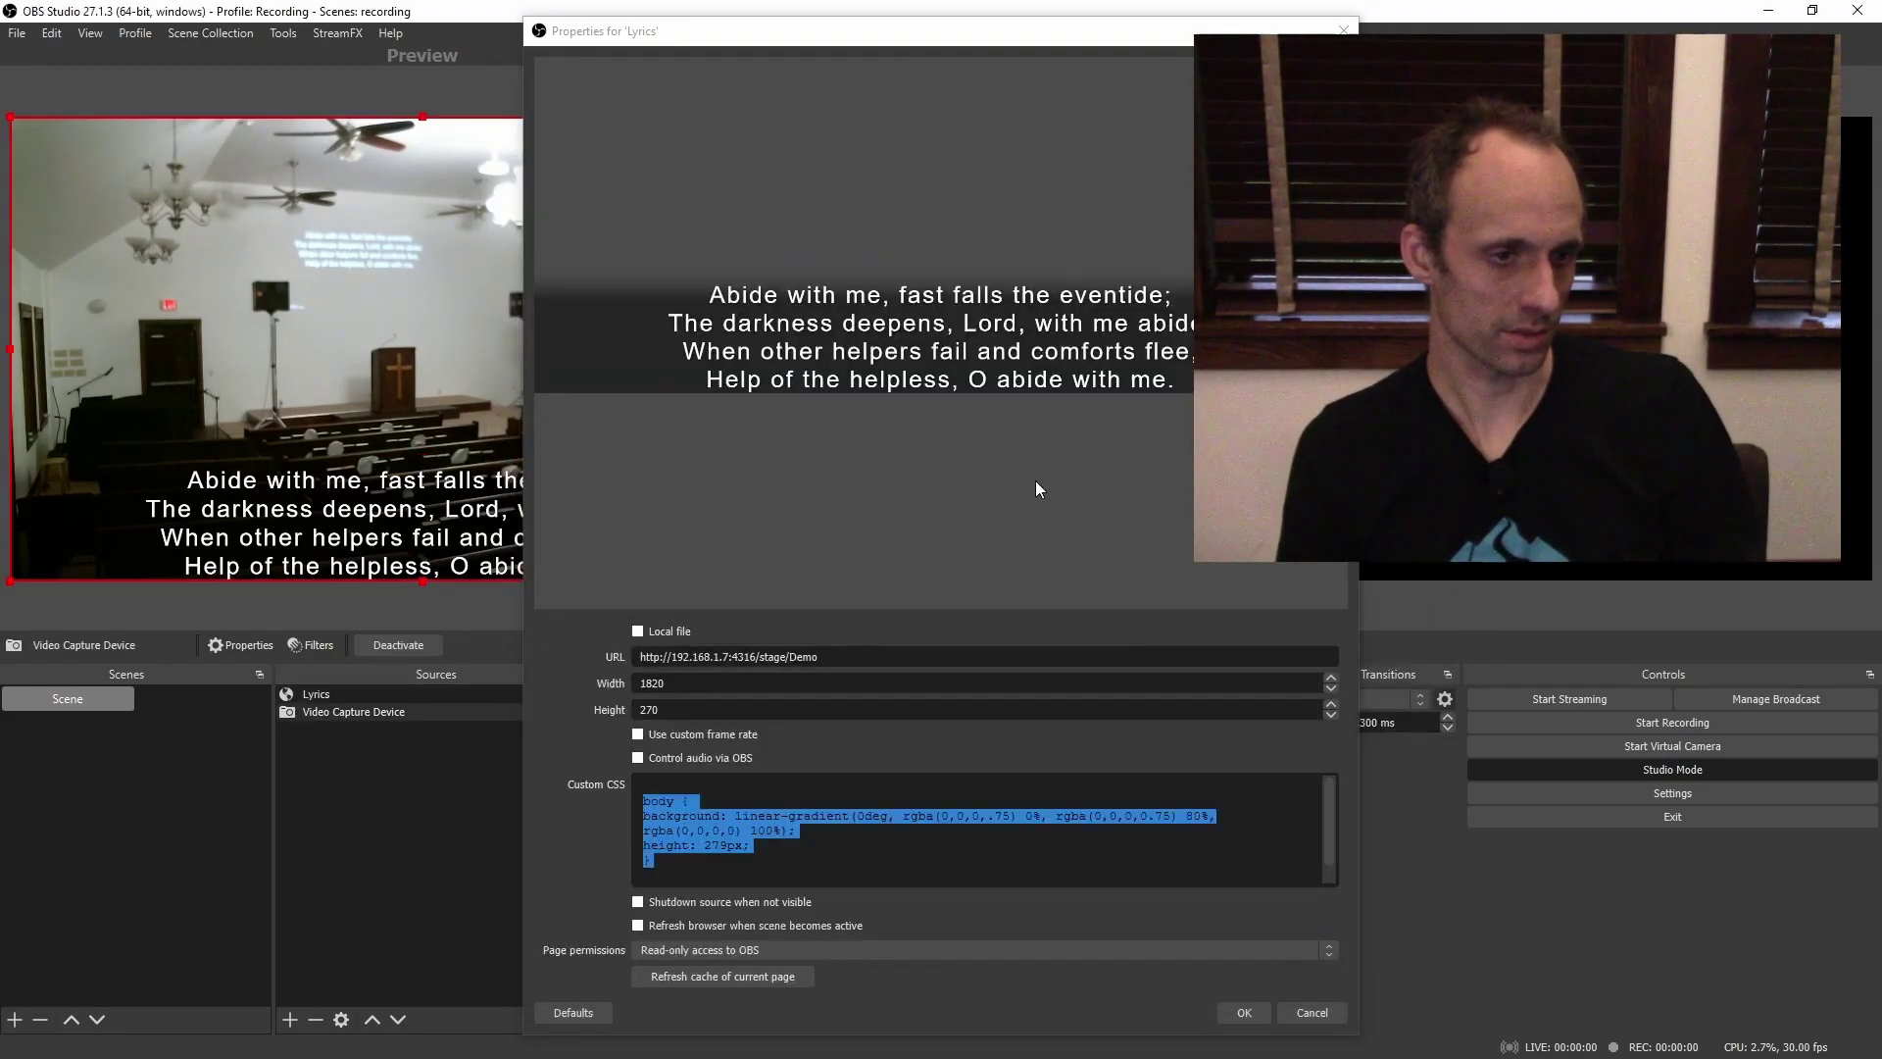
Edit the Lyrics Custom CSS so the first rgba gradient stop uses .9 instead of .75
left_click(1241, 1013)
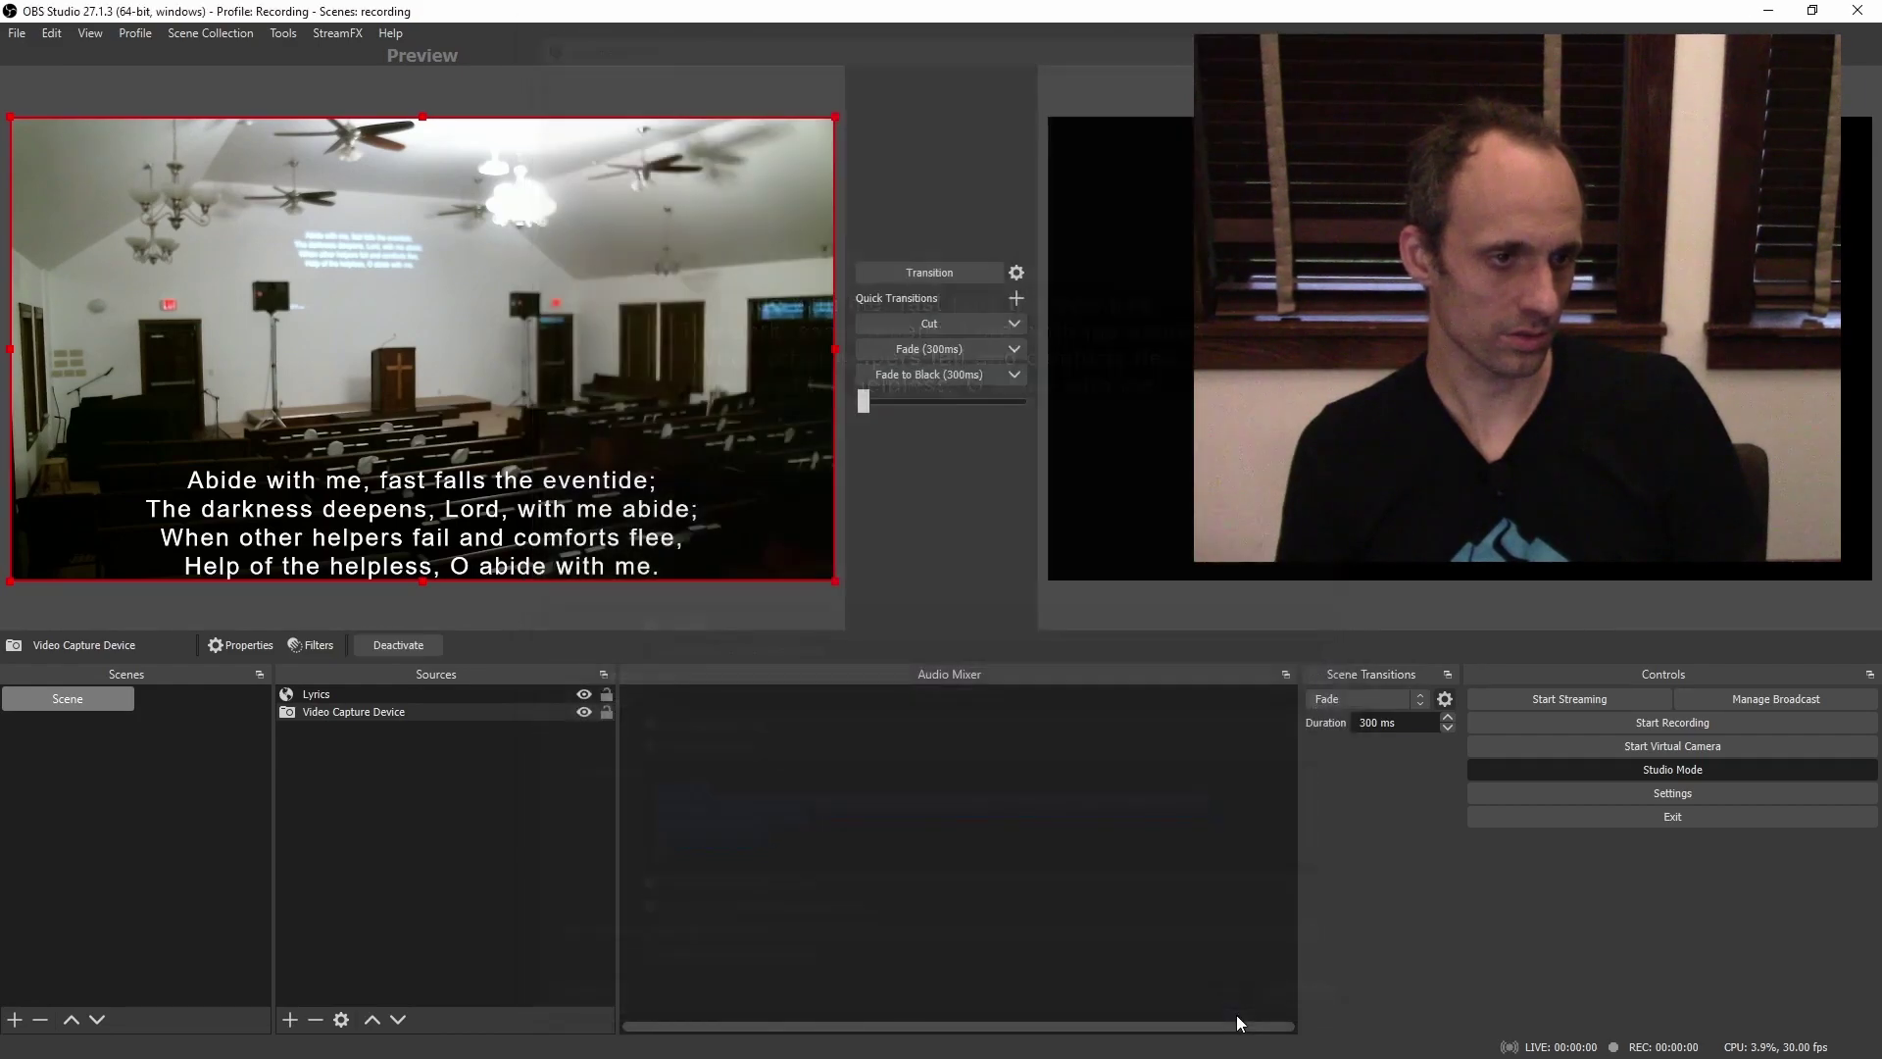
double_click(661, 578)
type("9")
key("Delete")
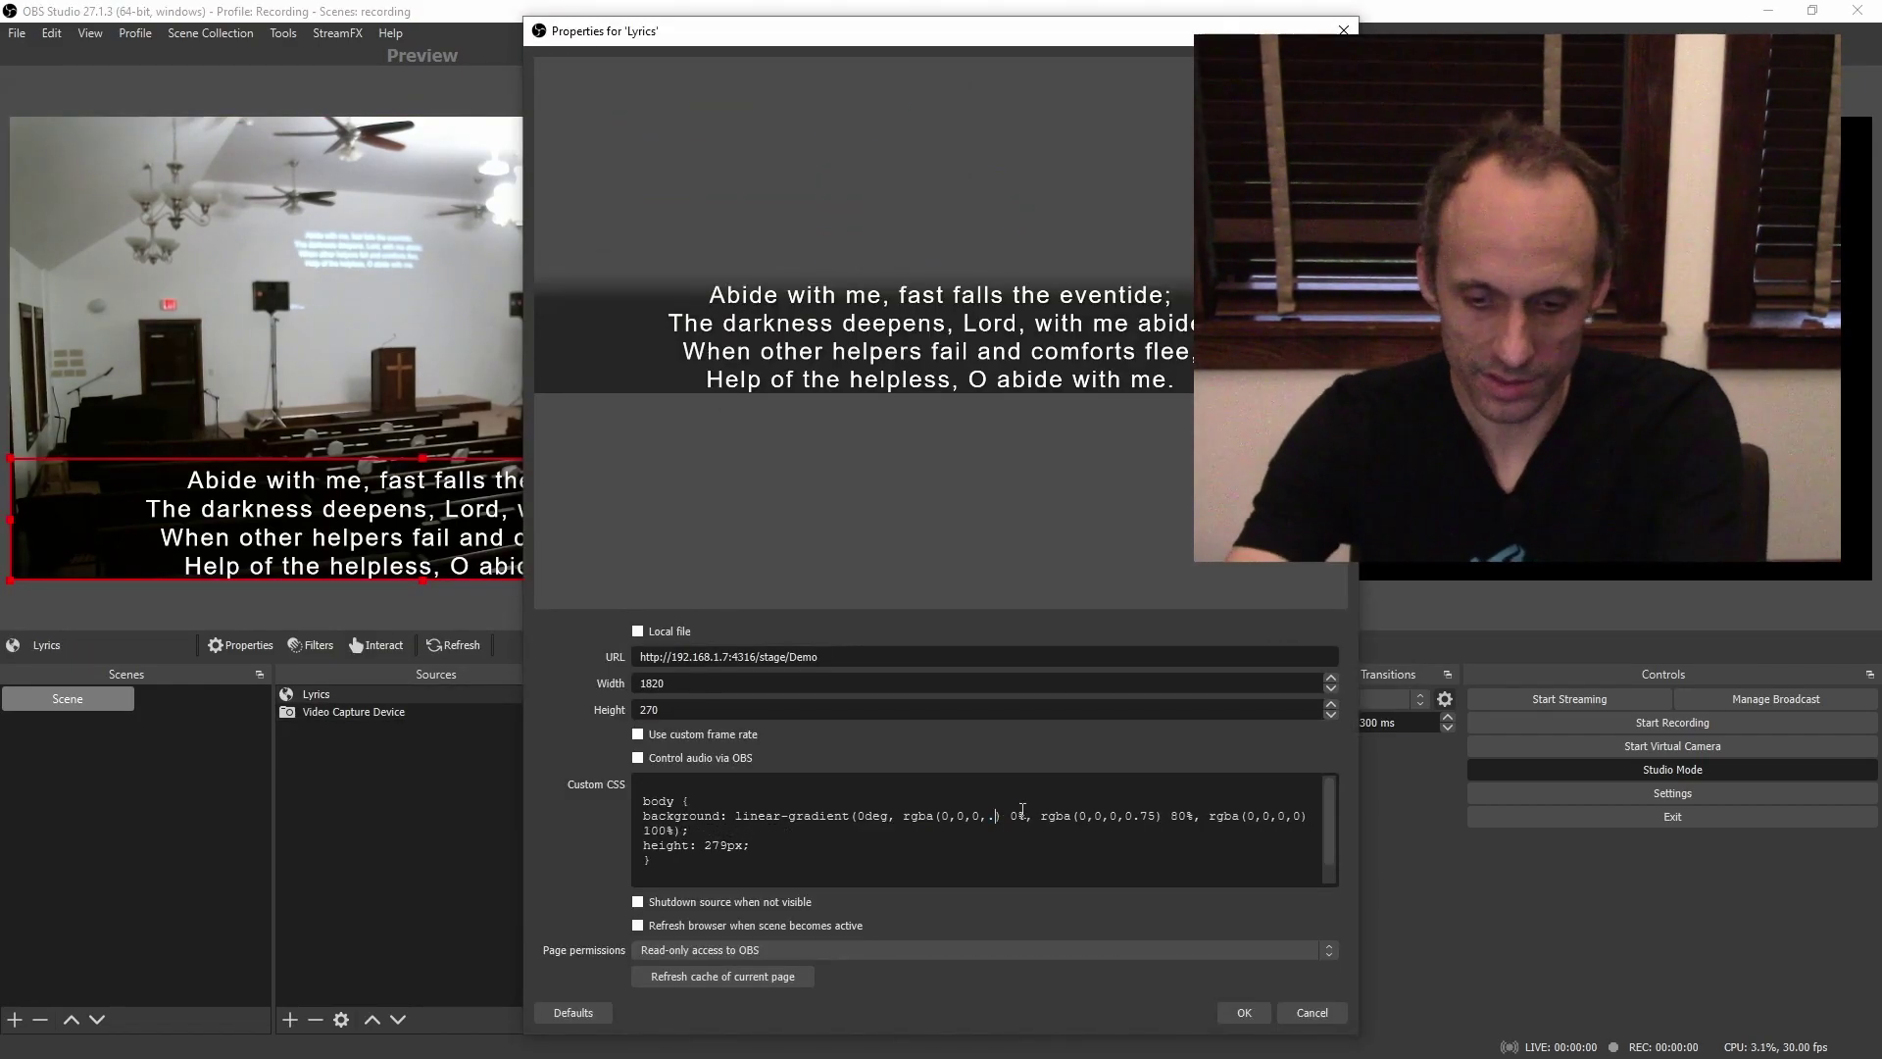
left_click(1238, 1013)
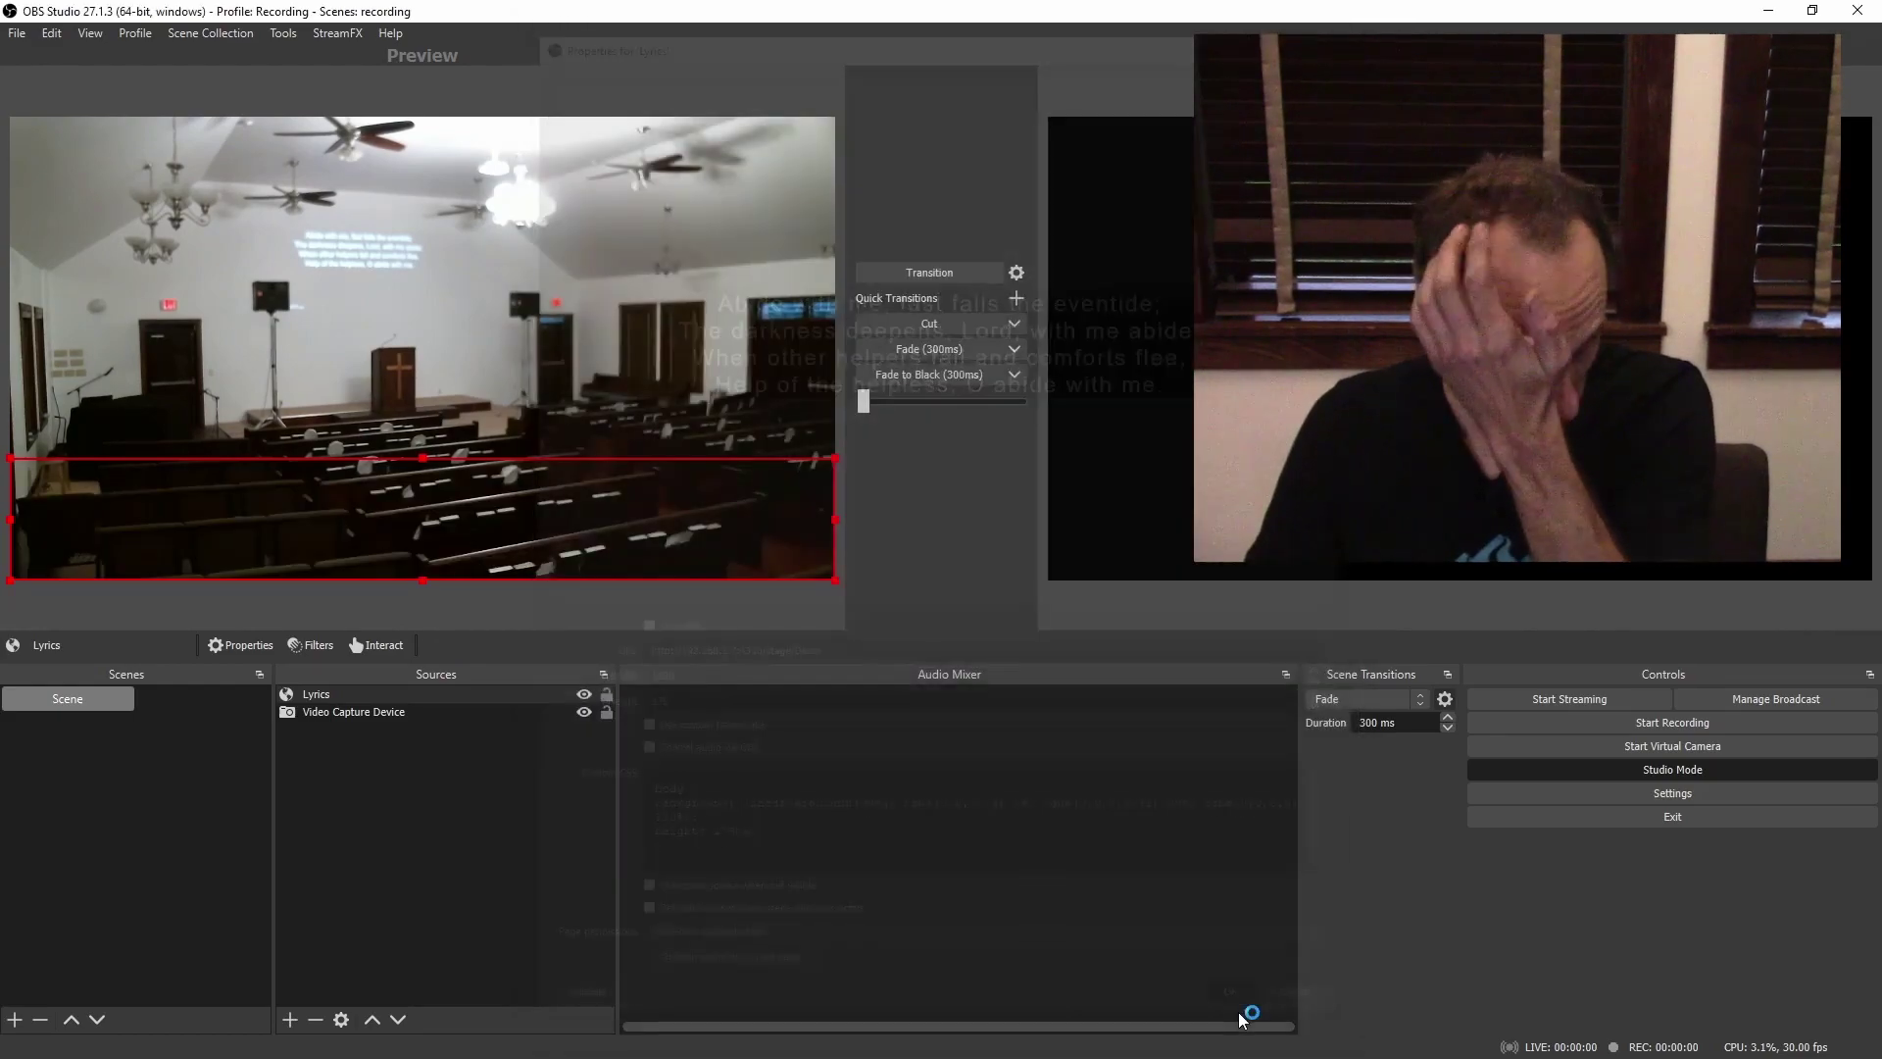